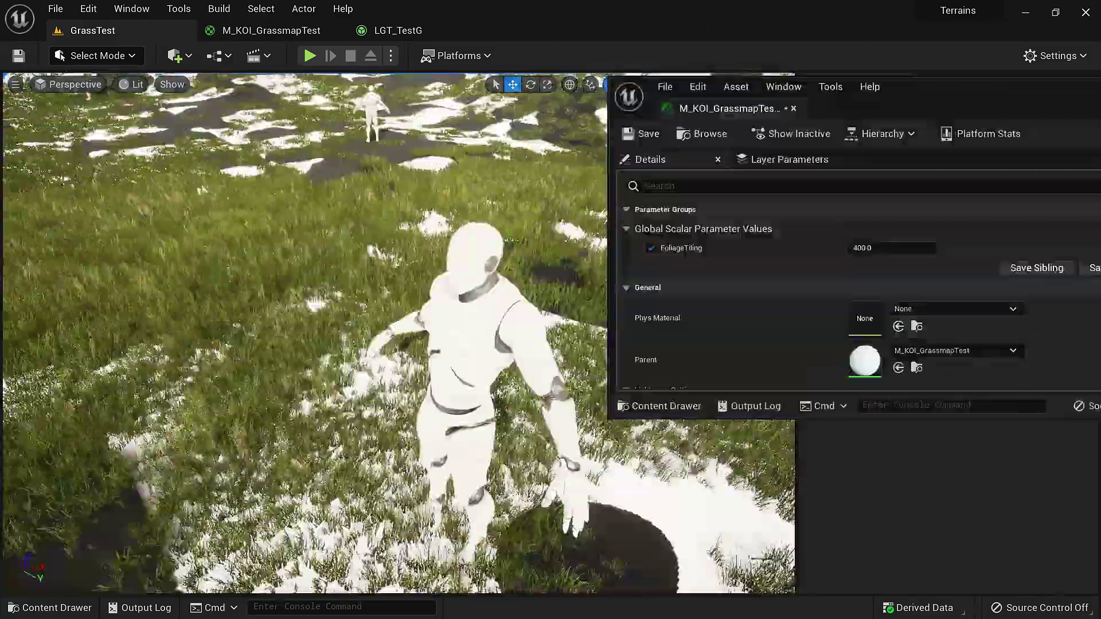
Set the FoliageTiling scalar parameter of the material instance to 400.
{"action": "left_click", "coordinate": [892, 248]}
{"action": "type", "text": "400"}
{"action": "key", "text": "Return"}
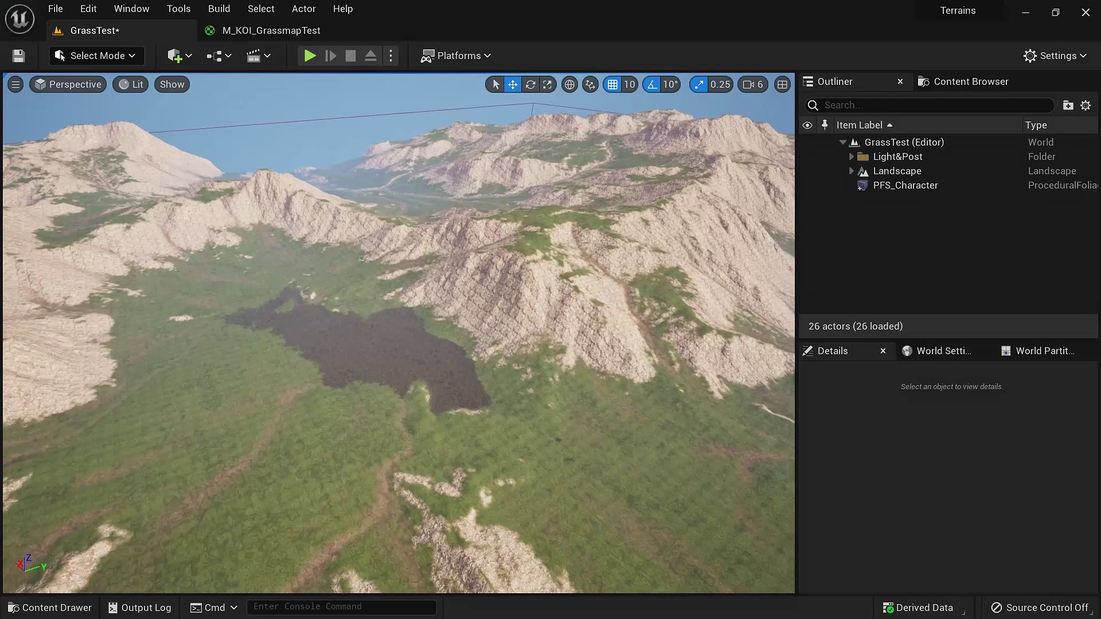
{"action": "right_click_drag", "start_coordinate": [398, 333], "coordinate": [321, 378]}
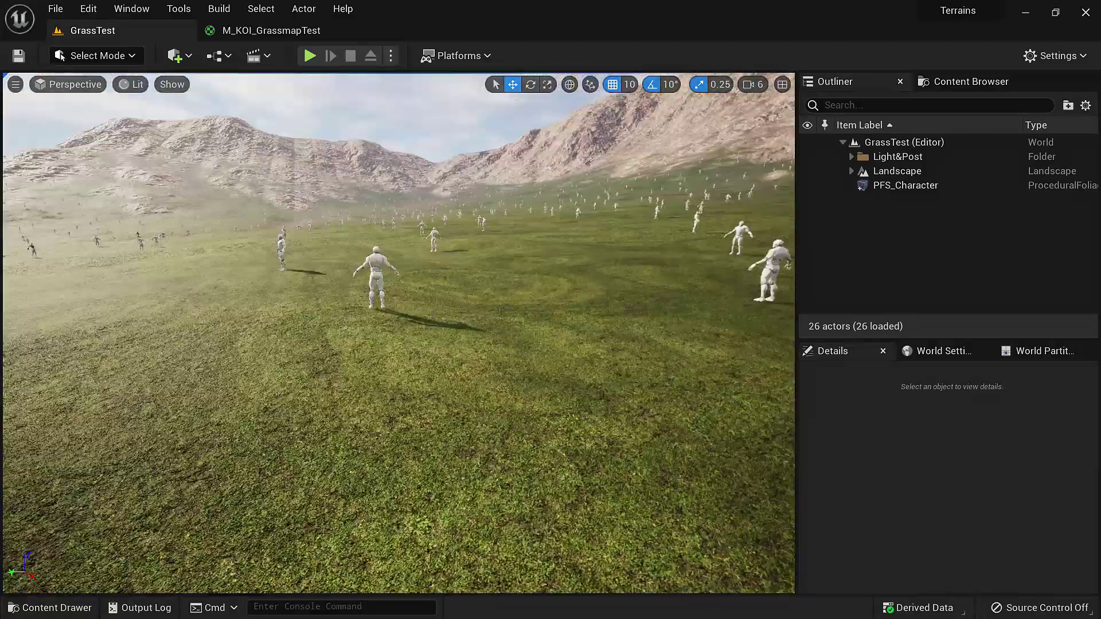
{"action": "right_click_drag", "start_coordinate": [565, 296], "coordinate": [711, 304]}
{"action": "right_click_drag", "start_coordinate": [565, 296], "coordinate": [746, 350]}
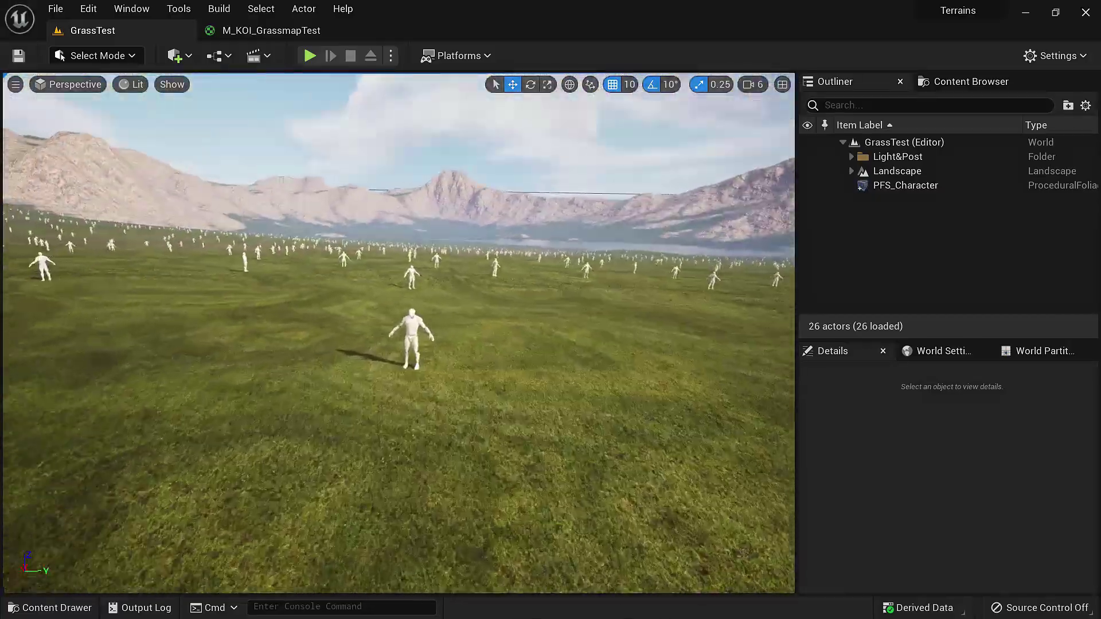
{"action": "key", "text": "w"}
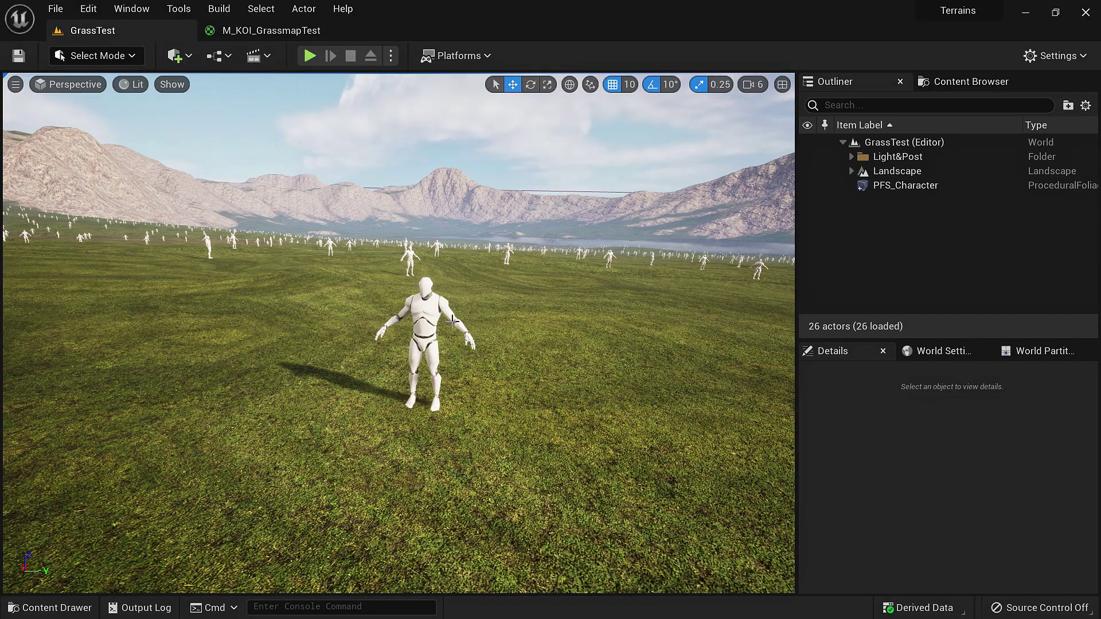
{"action": "left_click", "coordinate": [934, 187]}
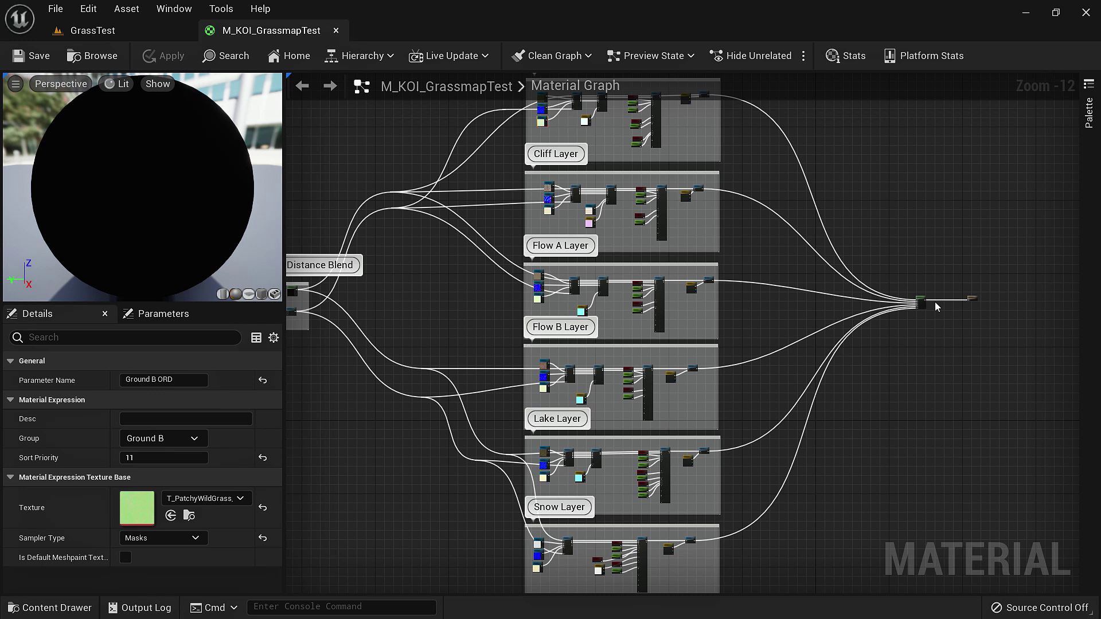
Turn Use Material Attributes off and back on for the M_KOI_GrassmapTest output node to view its individual inputs.
{"action": "scroll", "coordinate": [935, 302], "scroll_direction": "up", "scroll_amount": 13}
{"action": "right_click_drag", "start_coordinate": [876, 362], "coordinate": [434, 394]}
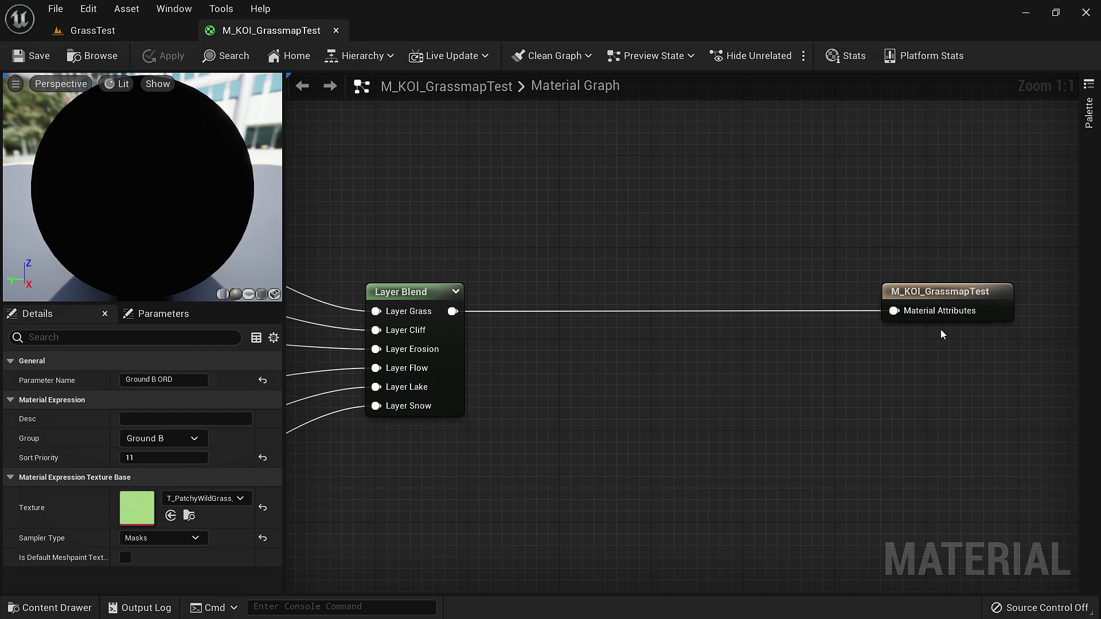
{"action": "left_click", "coordinate": [949, 313]}
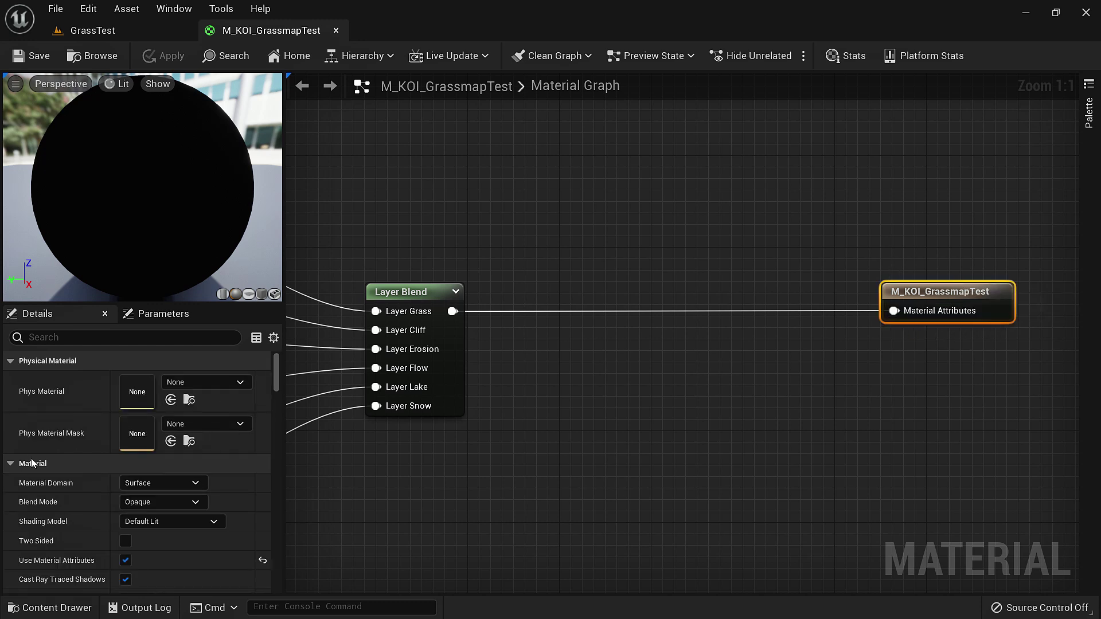
{"action": "left_click", "coordinate": [125, 560]}
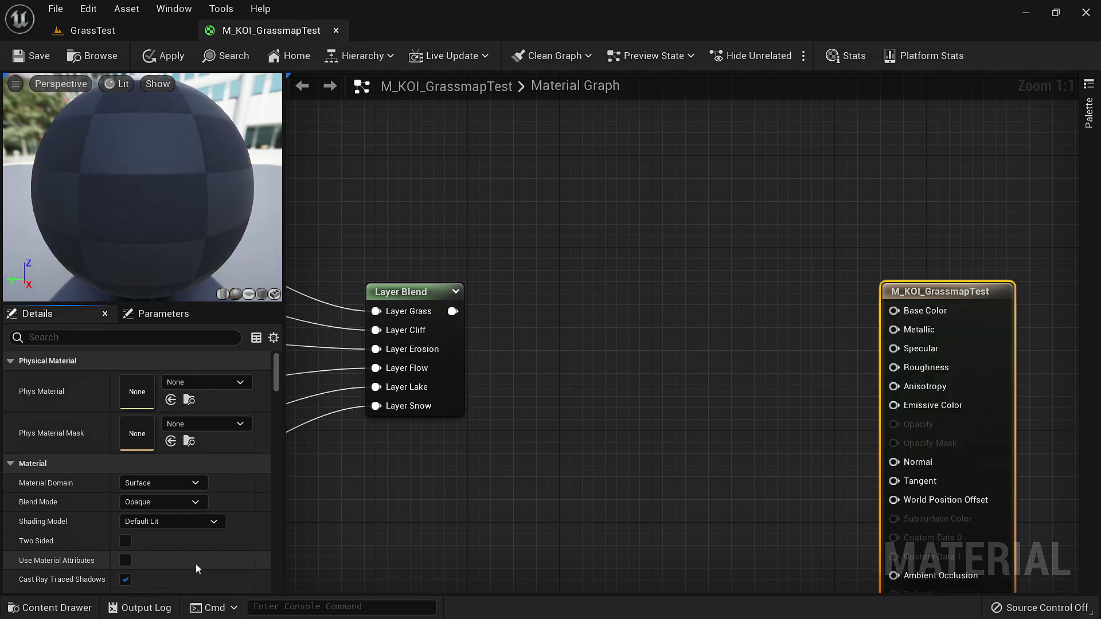
{"action": "right_click_drag", "start_coordinate": [808, 458], "coordinate": [696, 311]}
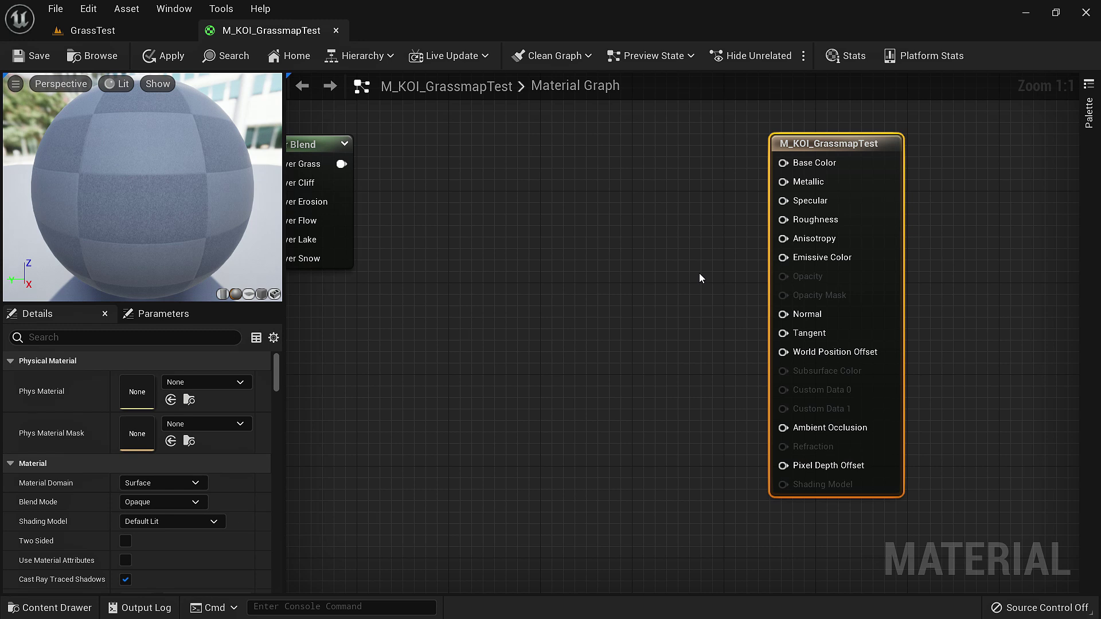
{"action": "left_click", "coordinate": [126, 560]}
Review the Layer Blend node's inputs, then bring up the landscape's paint target layers in Landscape Mode of the GrassTest level.
{"action": "right_click_drag", "start_coordinate": [328, 165], "coordinate": [695, 352]}
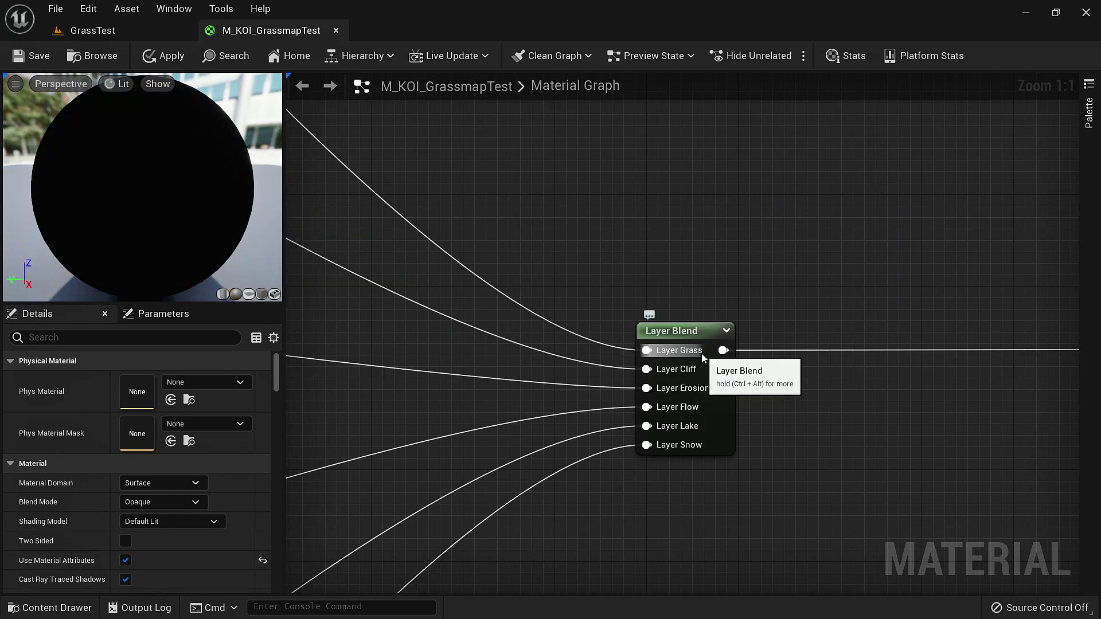
{"action": "scroll", "coordinate": [701, 353], "scroll_direction": "down", "scroll_amount": 12}
{"action": "scroll", "coordinate": [631, 401], "scroll_direction": "up", "scroll_amount": 11}
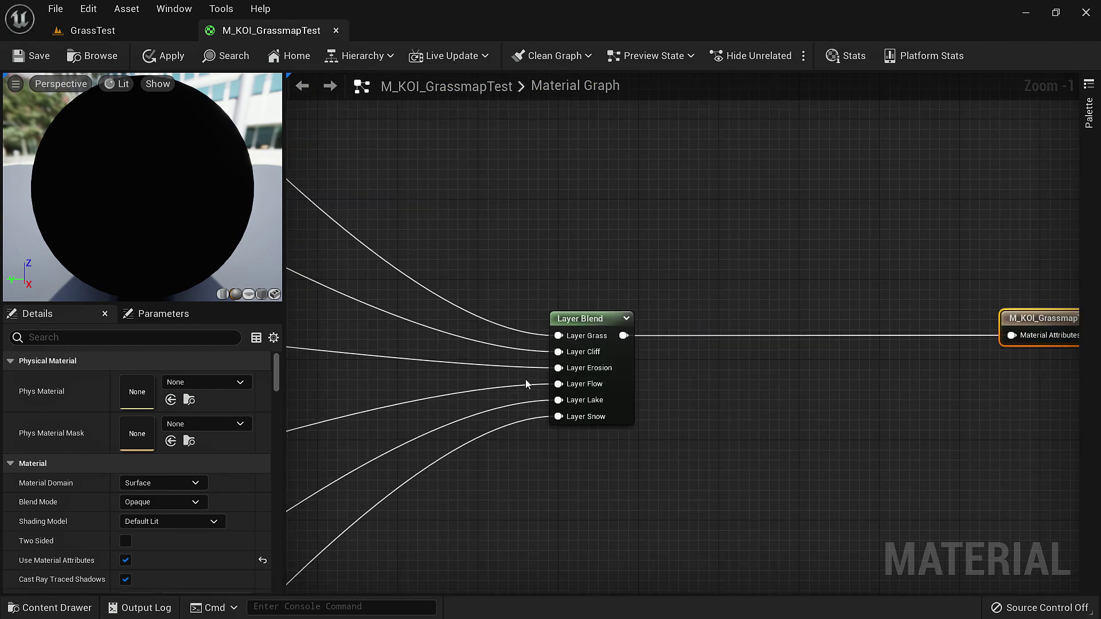
{"action": "left_click", "coordinate": [86, 30]}
{"action": "left_click", "coordinate": [96, 55]}
{"action": "left_click", "coordinate": [145, 96]}
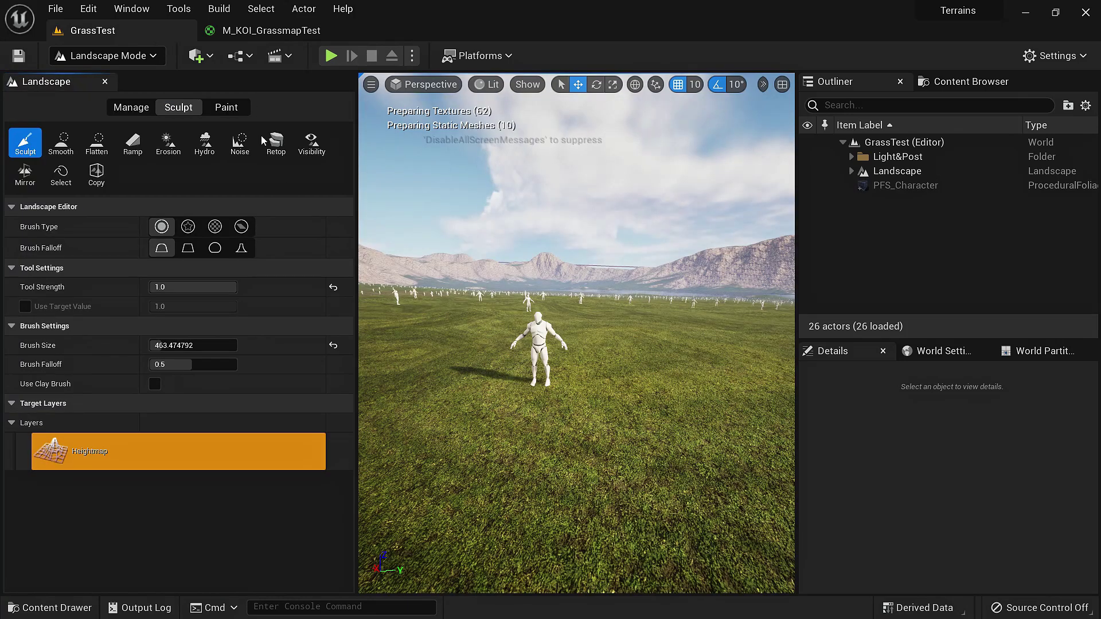
{"action": "left_click", "coordinate": [226, 108]}
{"action": "scroll", "coordinate": [86, 425], "scroll_direction": "down", "scroll_amount": 3}
{"action": "left_click", "coordinate": [37, 382]}
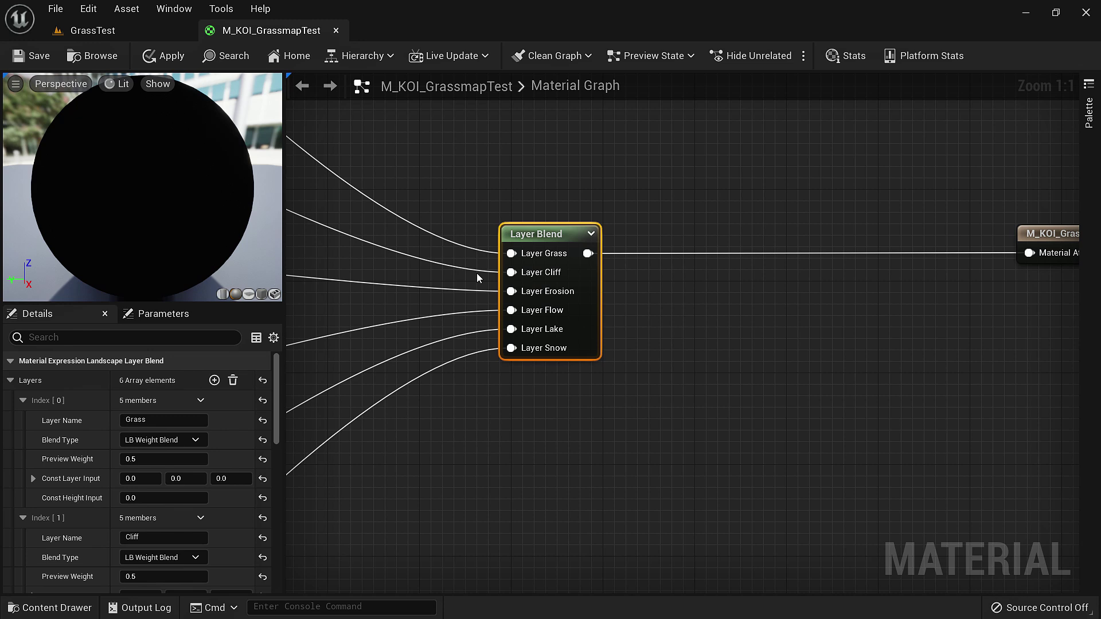
Add another layer named Extralayer to the Layer Blend node.
{"action": "left_click", "coordinate": [214, 381]}
{"action": "scroll", "coordinate": [131, 499], "scroll_direction": "down", "scroll_amount": 5}
{"action": "scroll", "coordinate": [131, 499], "scroll_direction": "down", "scroll_amount": 10}
{"action": "left_click", "coordinate": [160, 468]}
{"action": "type", "text": "Extra"}
{"action": "key", "text": "Return"}
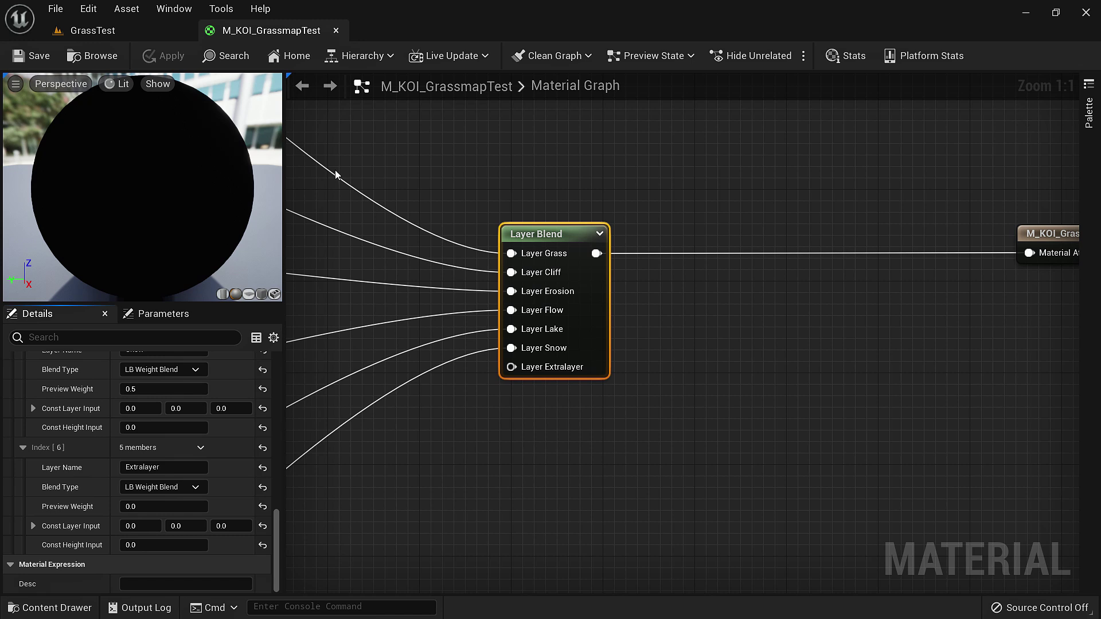
Check the landscape's target layers for Extralayer, and delete that layer from the Layer Blend node.
{"action": "left_click", "coordinate": [114, 29]}
{"action": "scroll", "coordinate": [170, 460], "scroll_direction": "down", "scroll_amount": 2}
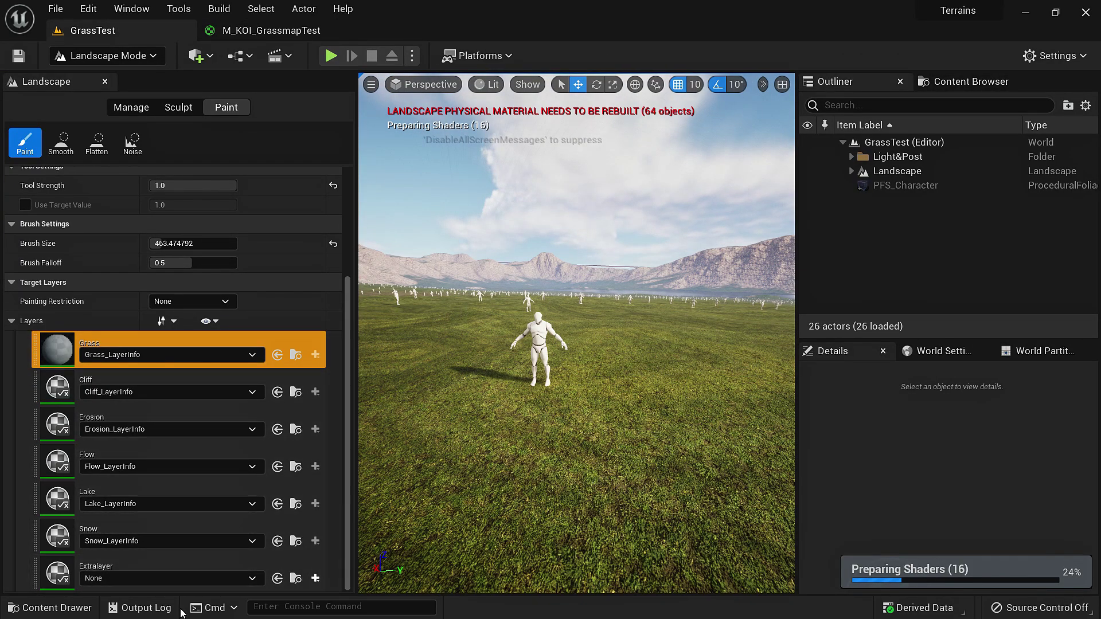
{"action": "left_click", "coordinate": [207, 446]}
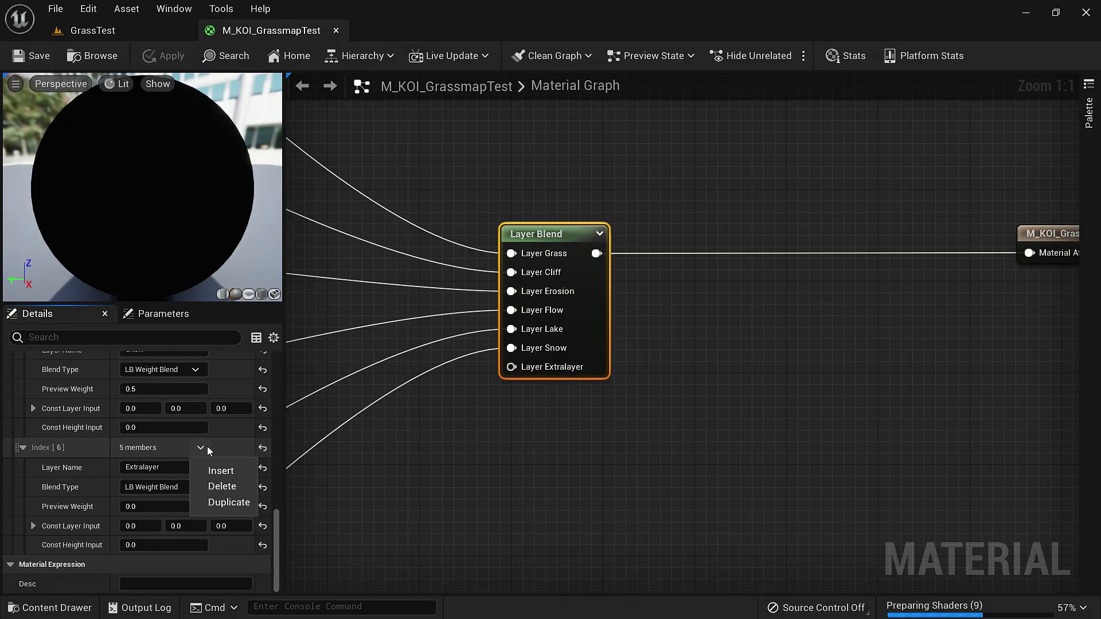
{"action": "left_click", "coordinate": [224, 487]}
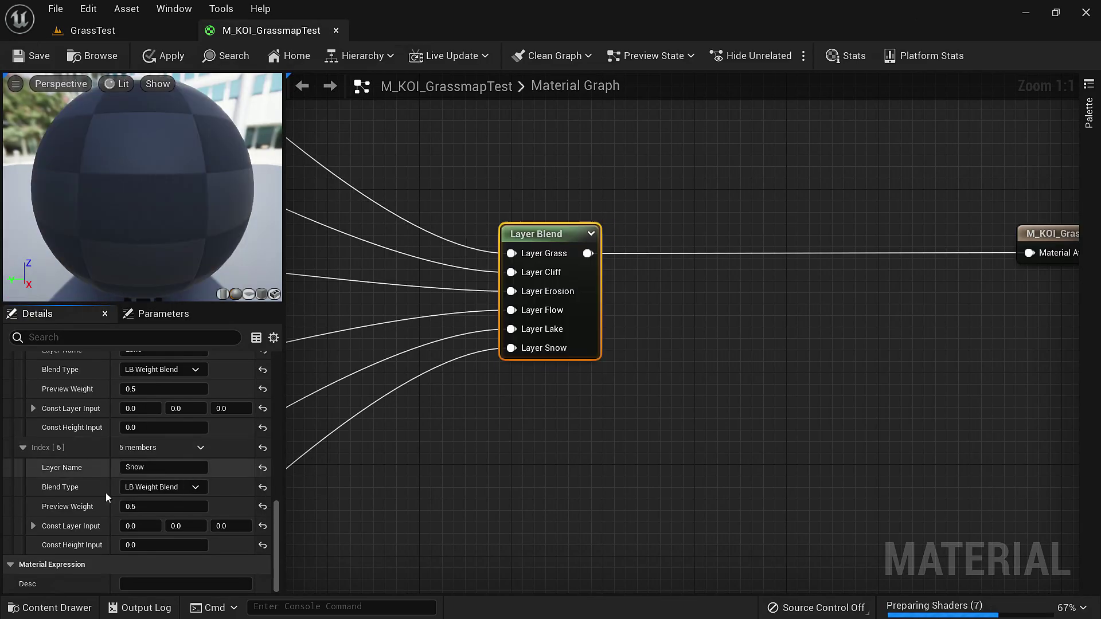
Place a LandscapeLayerSample node below Layer Blend with the parameter name AddLayer and update the material.
{"action": "right_click", "coordinate": [536, 439]}
{"action": "type", "text": "layer sam"}
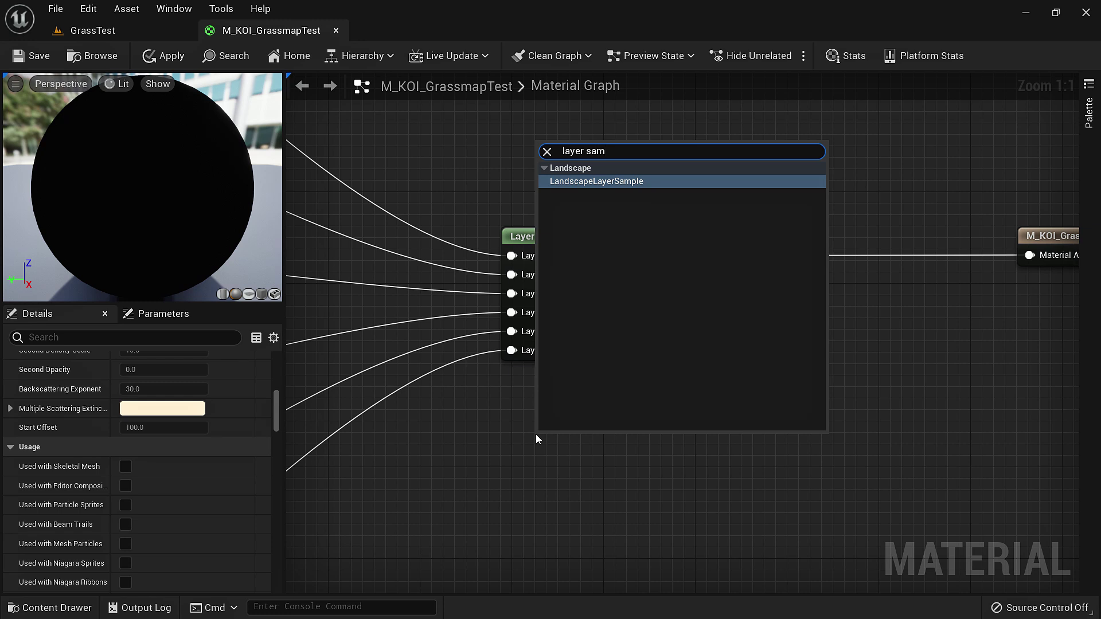
{"action": "key", "text": "Return"}
{"action": "left_click", "coordinate": [152, 381]}
{"action": "type", "text": "Ex"}
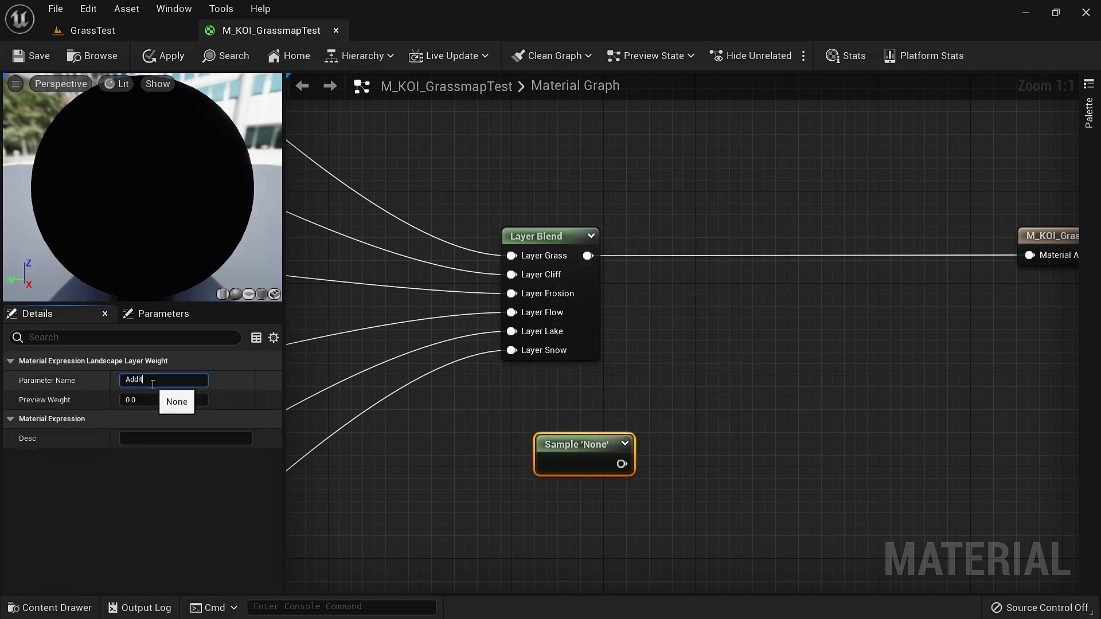
{"action": "key", "text": "Return"}
{"action": "left_click", "coordinate": [30, 60]}
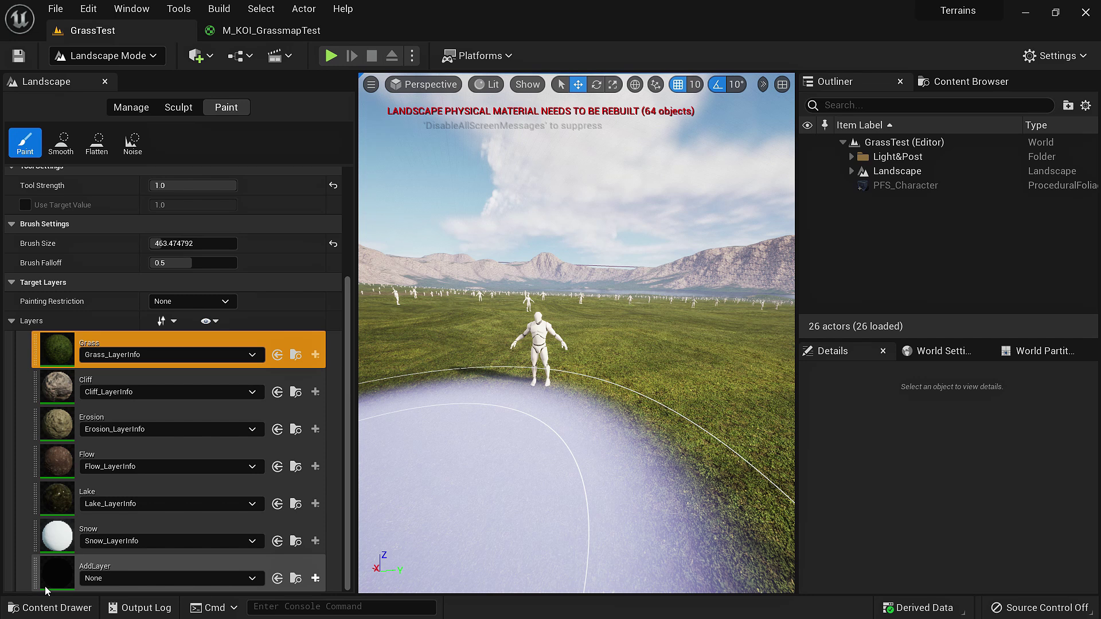
Add a LandscapeGrassOutput node in the empty area below the M_KOI_GrassmapTest output node.
{"action": "left_click", "coordinate": [271, 31]}
{"action": "scroll", "coordinate": [755, 402], "scroll_direction": "down", "scroll_amount": 4}
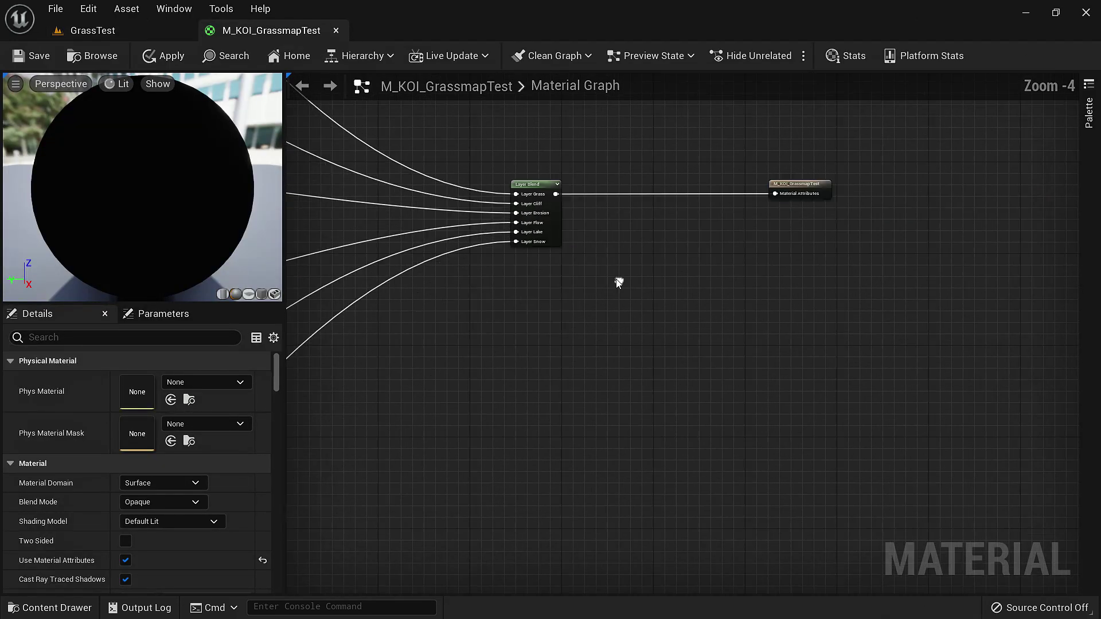
{"action": "scroll", "coordinate": [703, 378], "scroll_direction": "up", "scroll_amount": 2}
{"action": "right_click", "coordinate": [709, 395]}
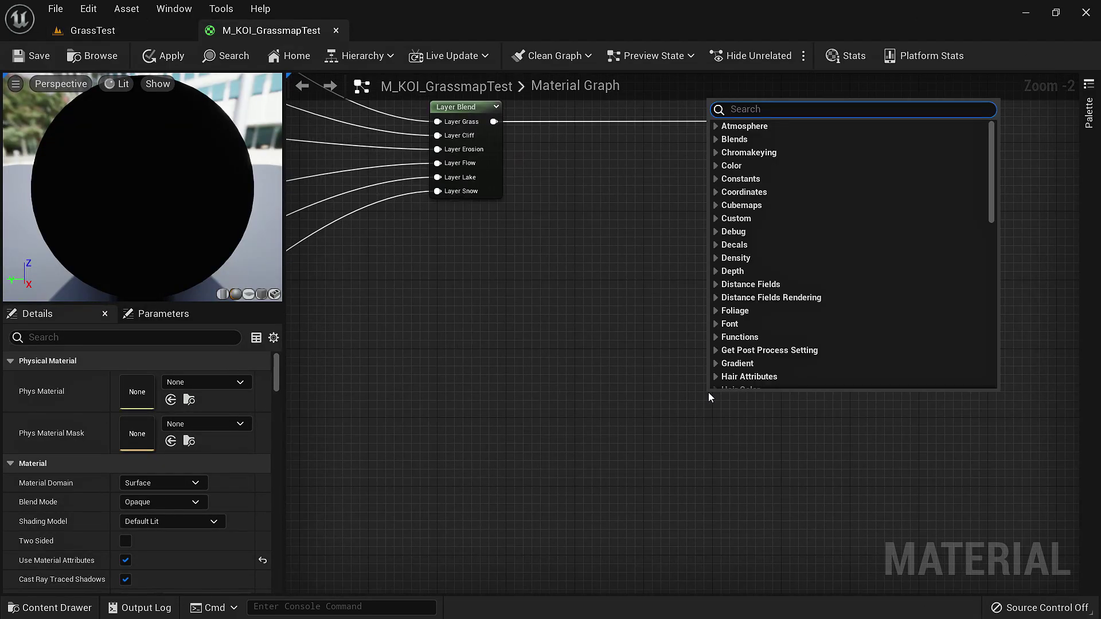
{"action": "type", "text": "grass"}
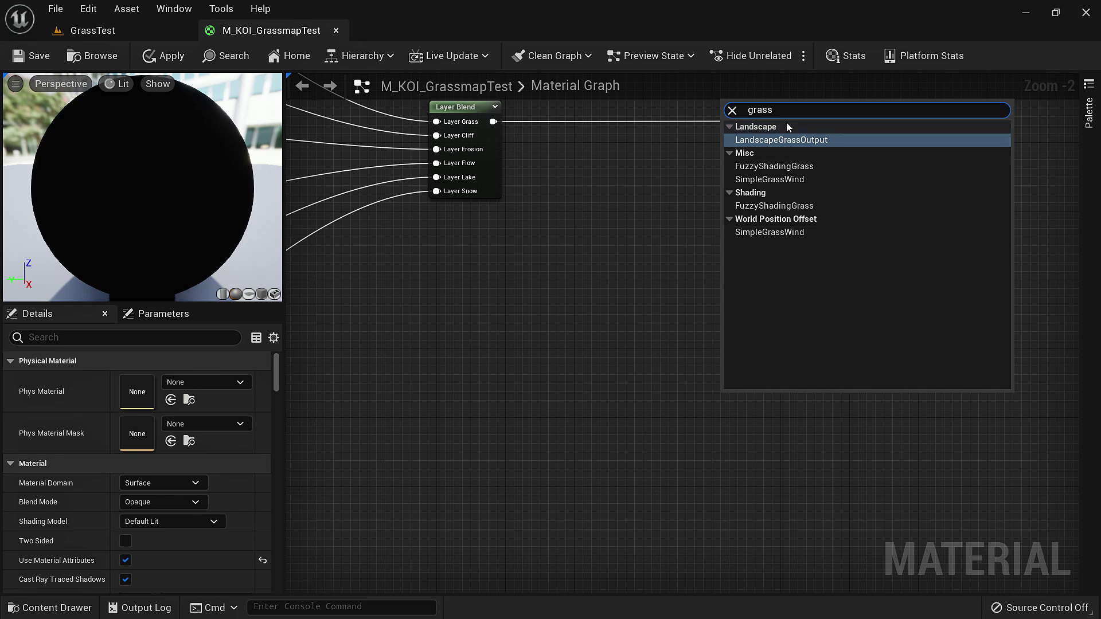
{"action": "left_click", "coordinate": [790, 140]}
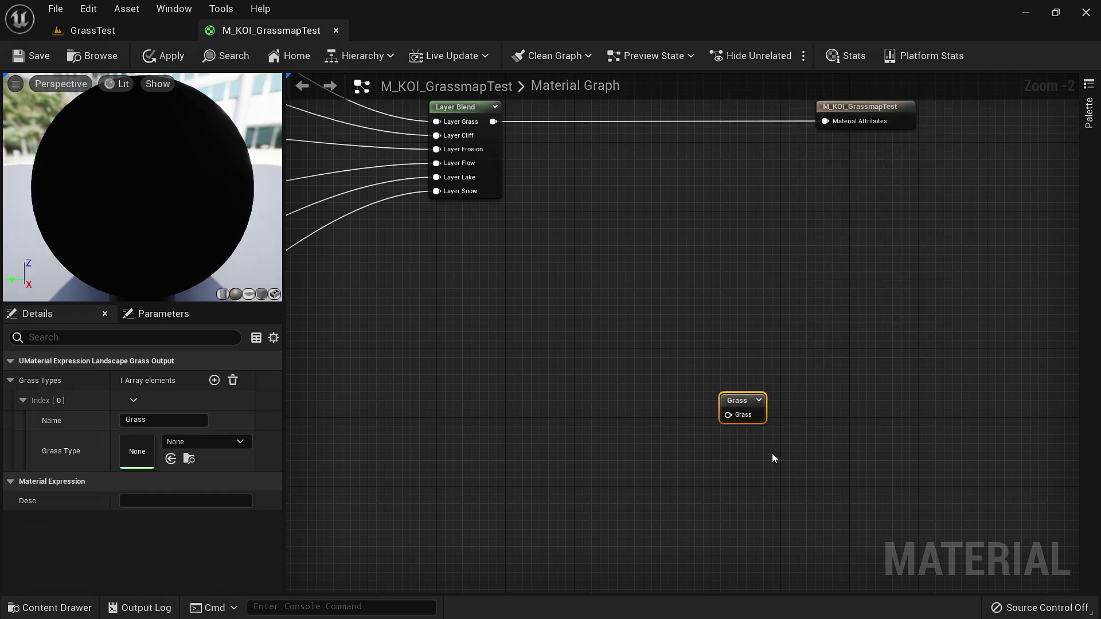
{"action": "scroll", "coordinate": [748, 423], "scroll_direction": "up", "scroll_amount": 2}
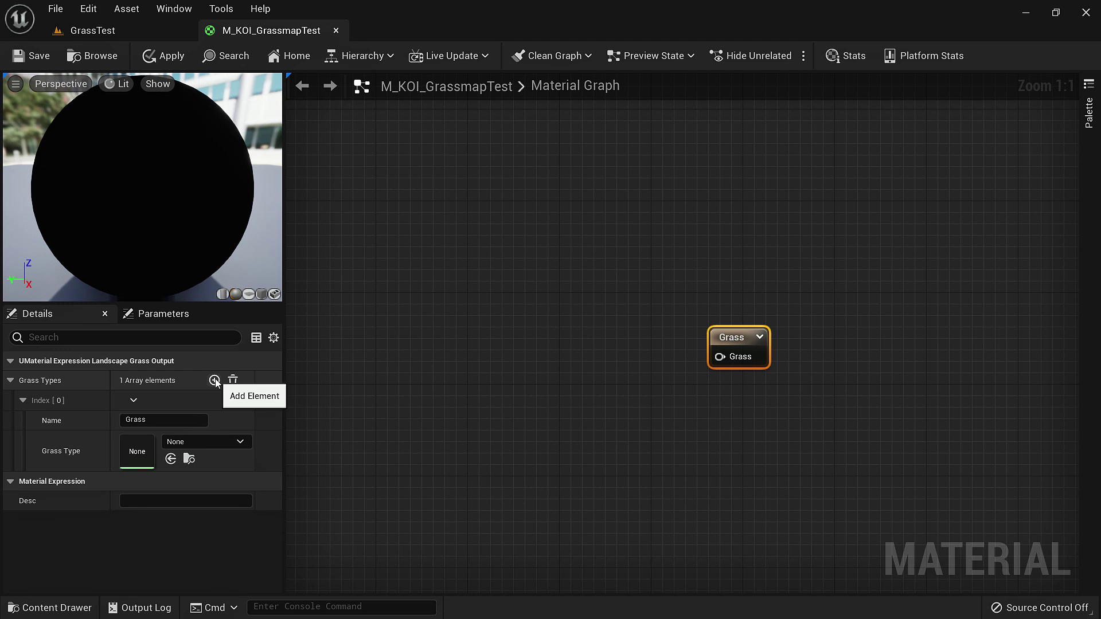
Rename the grass output node's first grass type entry to GlobalGrass.
{"action": "left_click", "coordinate": [207, 471]}
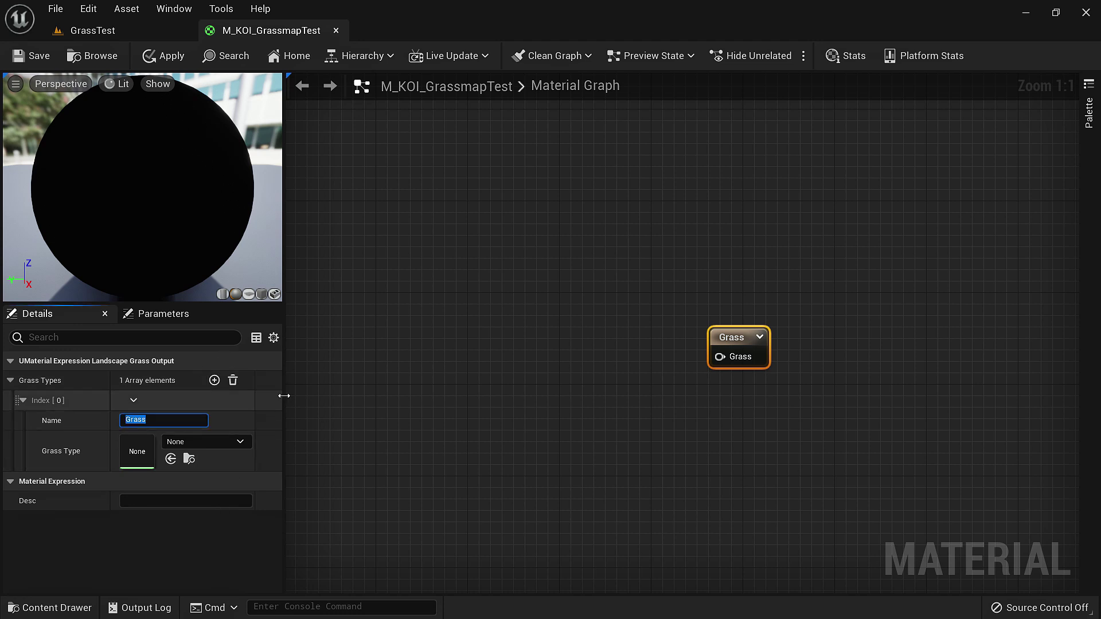
{"action": "key", "text": "Home"}
{"action": "type", "text": "G"}
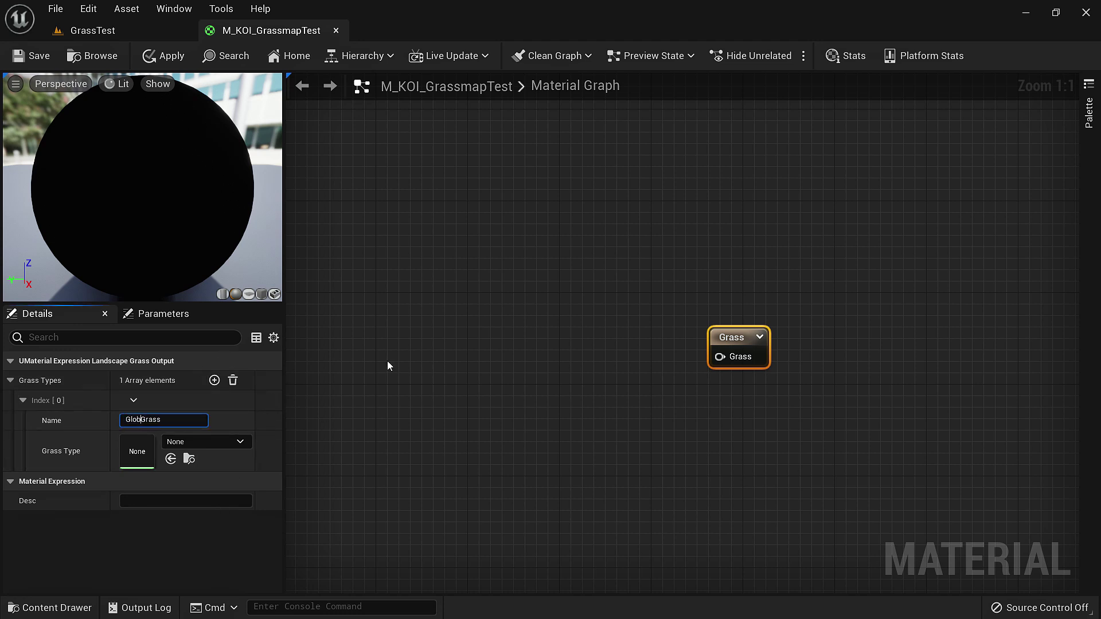
{"action": "type", "text": "lobal"}
{"action": "key", "text": "Return"}
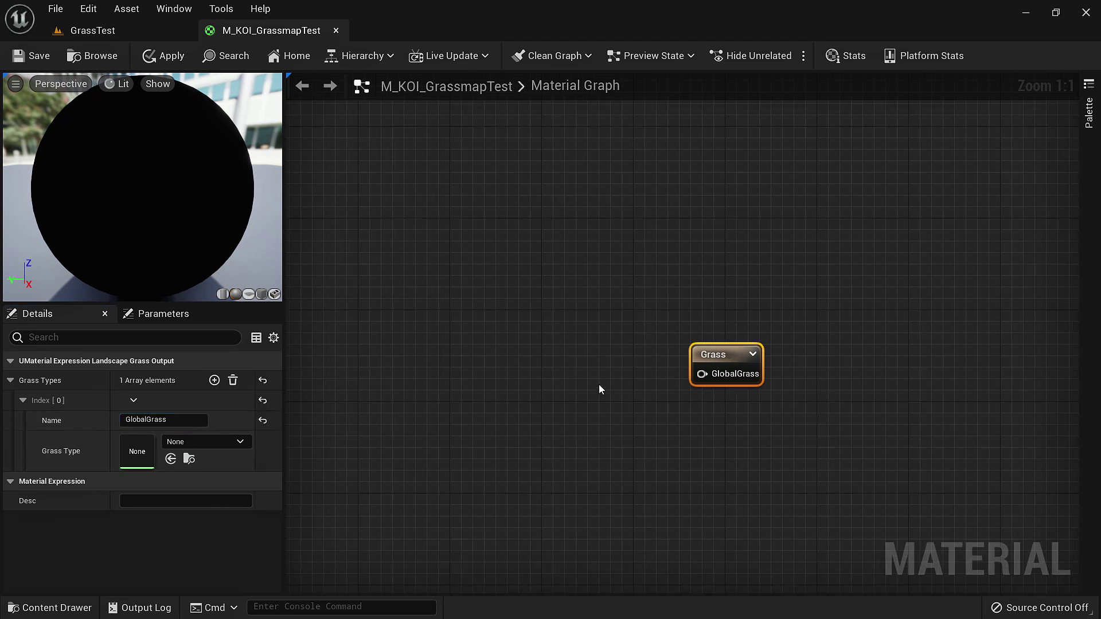
Create a Landscape Grass Type asset named LGT_TestG in the GrassTest content folder.
{"action": "key", "text": "ctrl+space"}
{"action": "right_click", "coordinate": [421, 553]}
{"action": "mouse_move", "coordinate": [651, 459]}
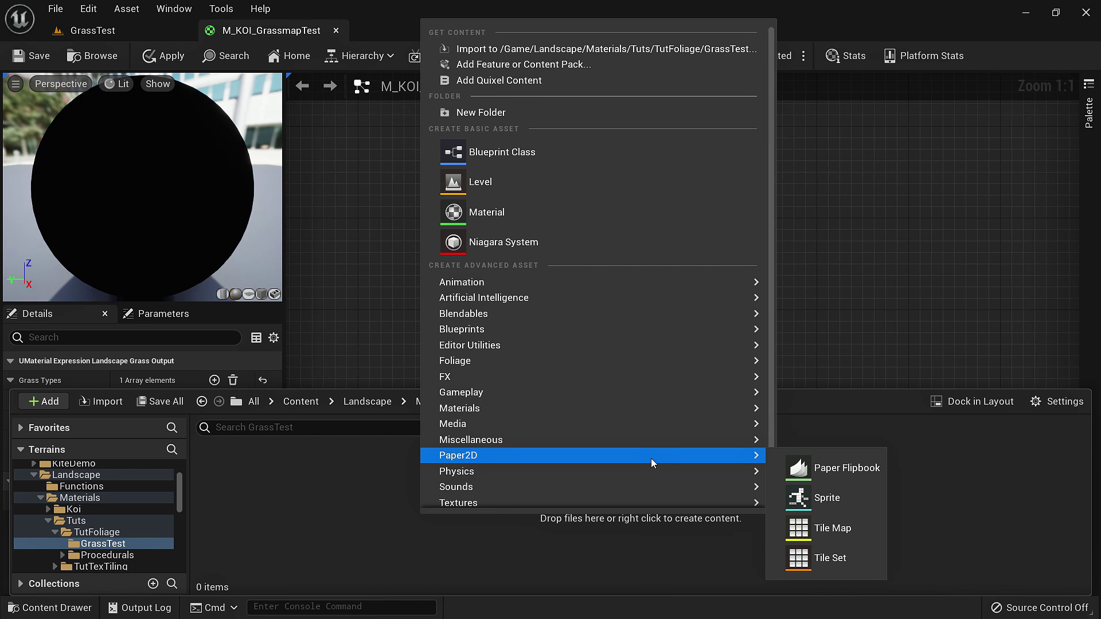
{"action": "mouse_move", "coordinate": [461, 363]}
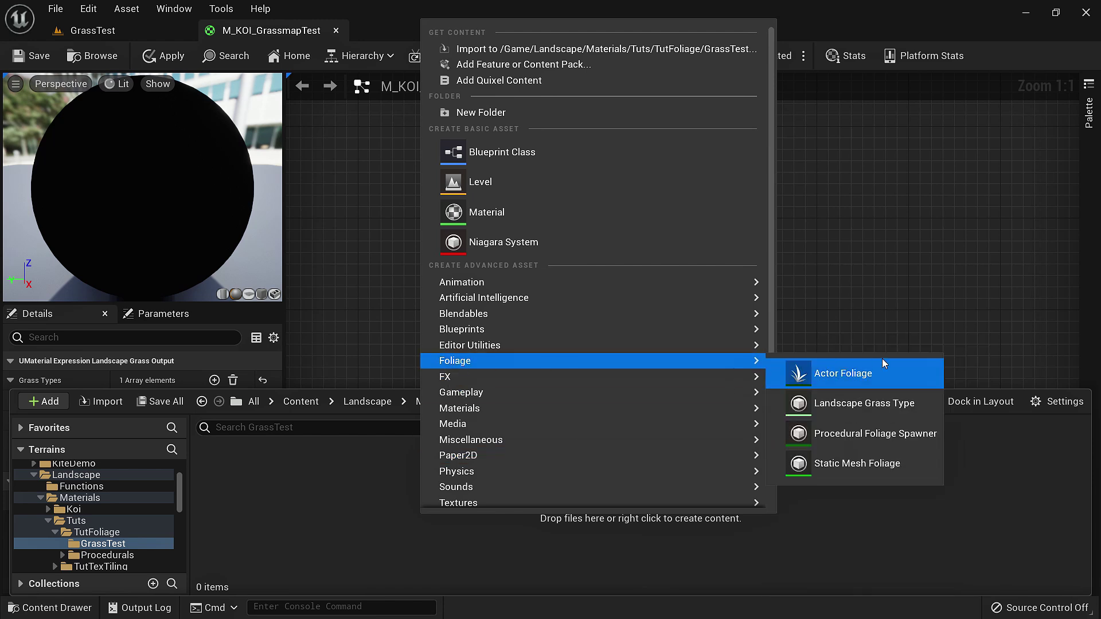
{"action": "left_click", "coordinate": [886, 403]}
{"action": "type", "text": "LGT_TestG"}
{"action": "key", "text": "Return"}
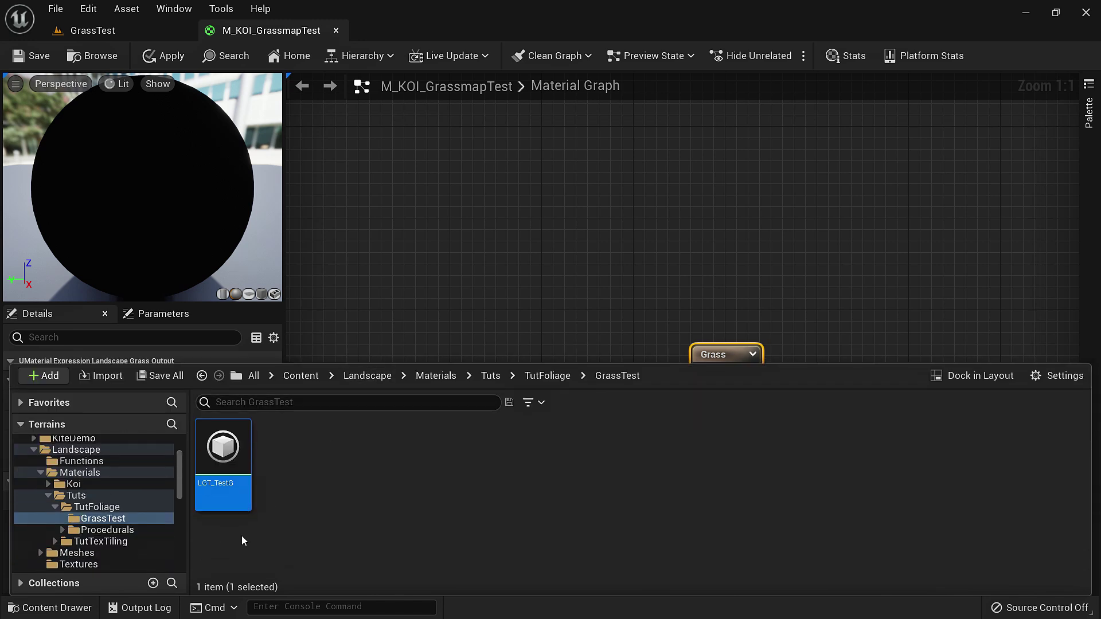
Assign LGT_TestG as the grass type of the GlobalGrass entry and open that asset for editing.
{"action": "right_click_drag", "start_coordinate": [458, 336], "coordinate": [450, 284]}
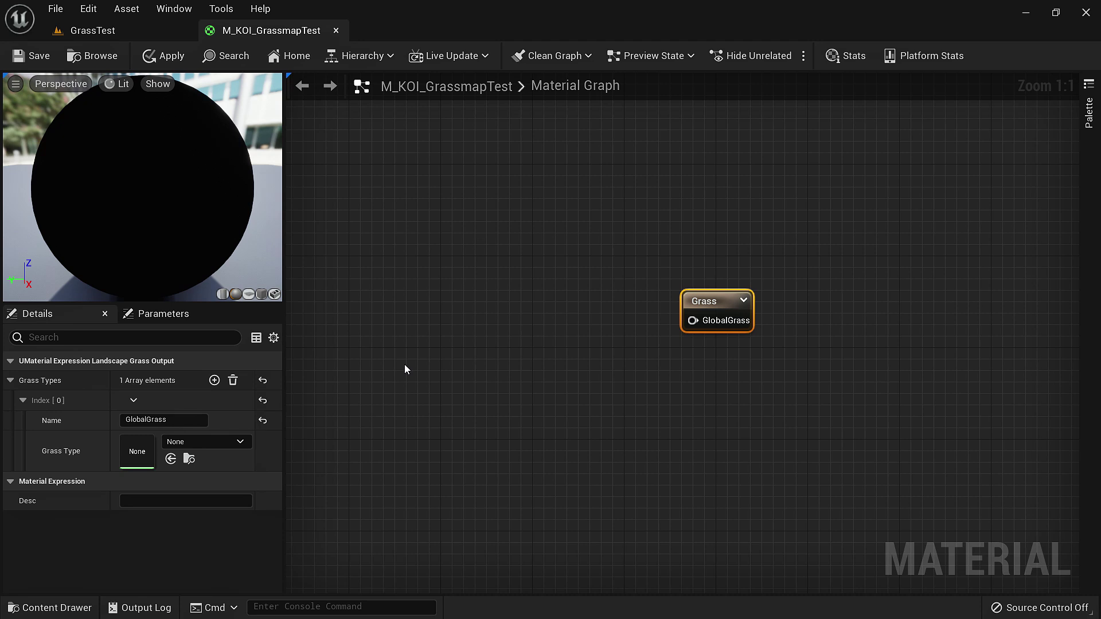
{"action": "left_click", "coordinate": [171, 464]}
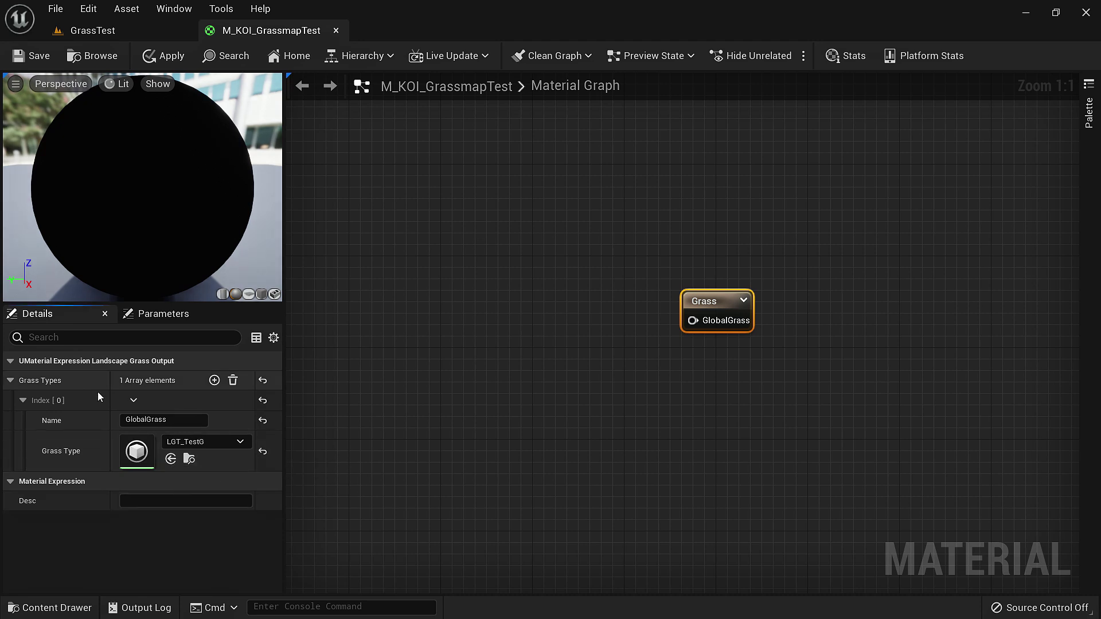
{"action": "left_click", "coordinate": [190, 459]}
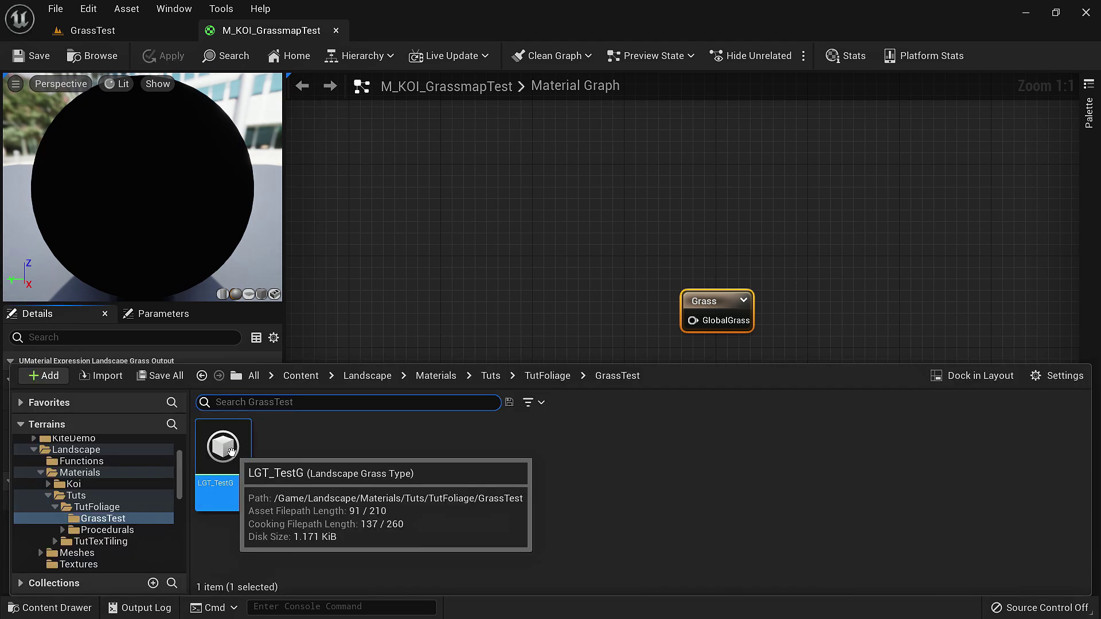
{"action": "double_click", "coordinate": [235, 452]}
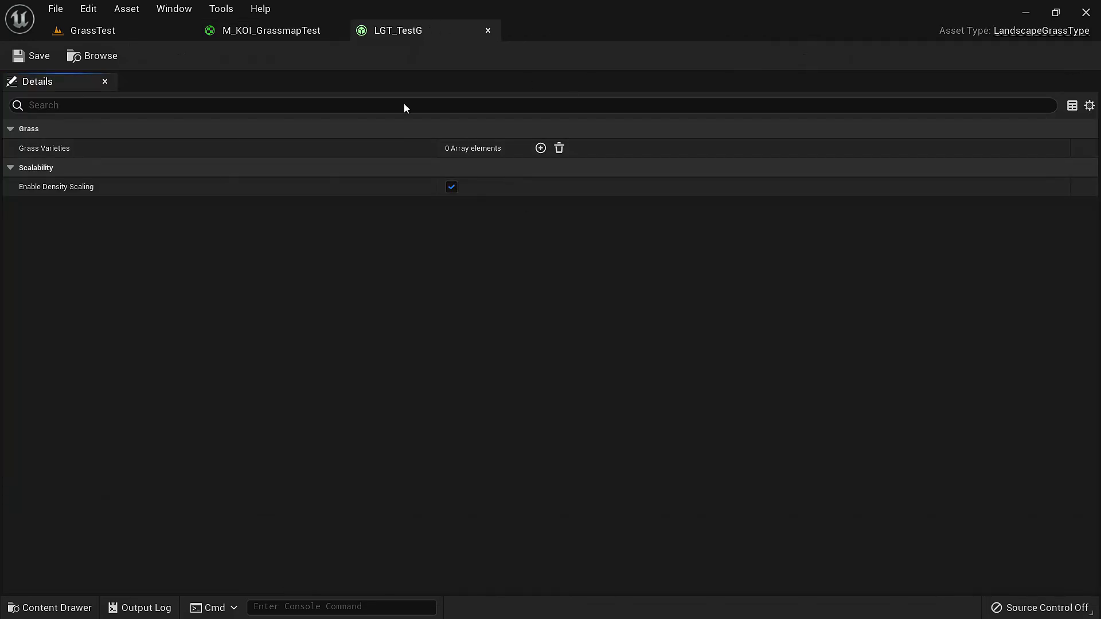
{"action": "left_click", "coordinate": [540, 148]}
{"action": "left_click", "coordinate": [540, 148]}
{"action": "left_click", "coordinate": [540, 148]}
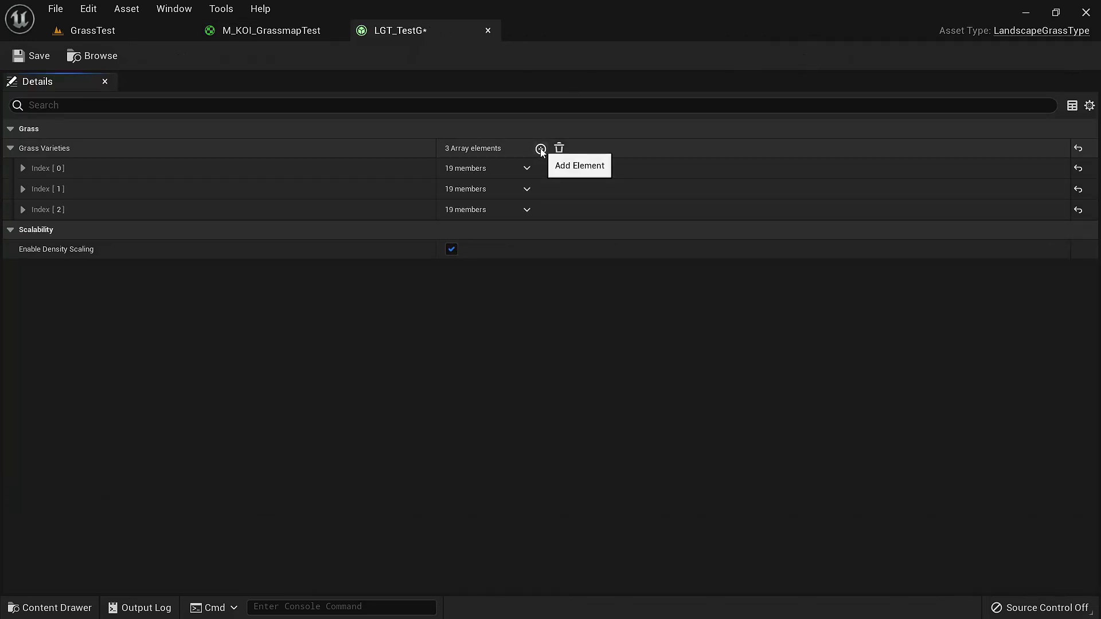
{"action": "left_click", "coordinate": [540, 148]}
{"action": "left_click", "coordinate": [24, 169]}
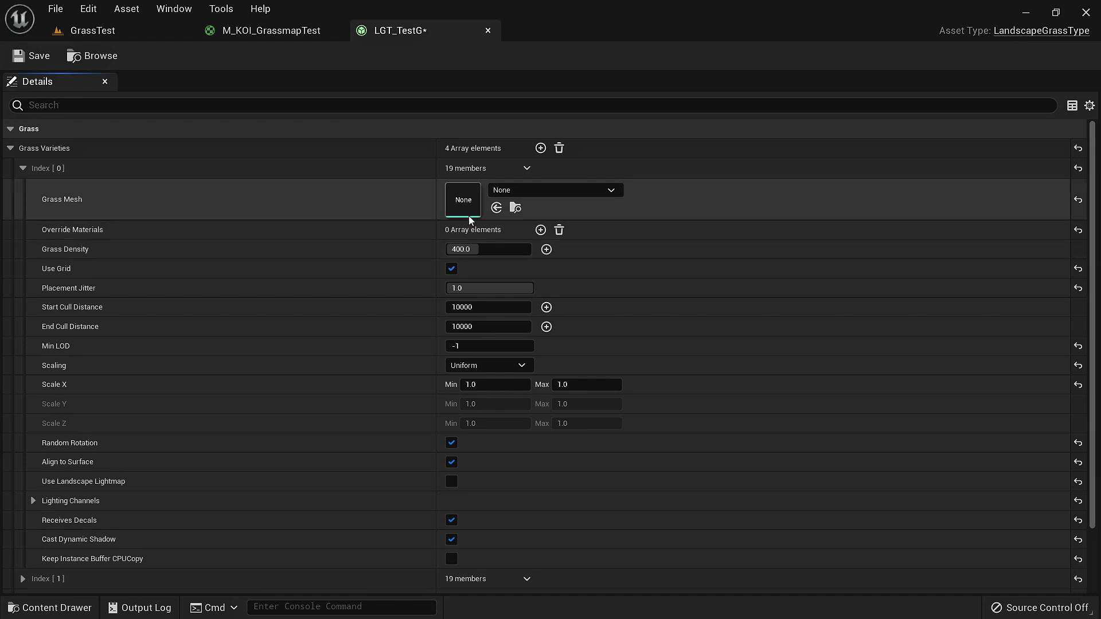
{"action": "left_click", "coordinate": [558, 149]}
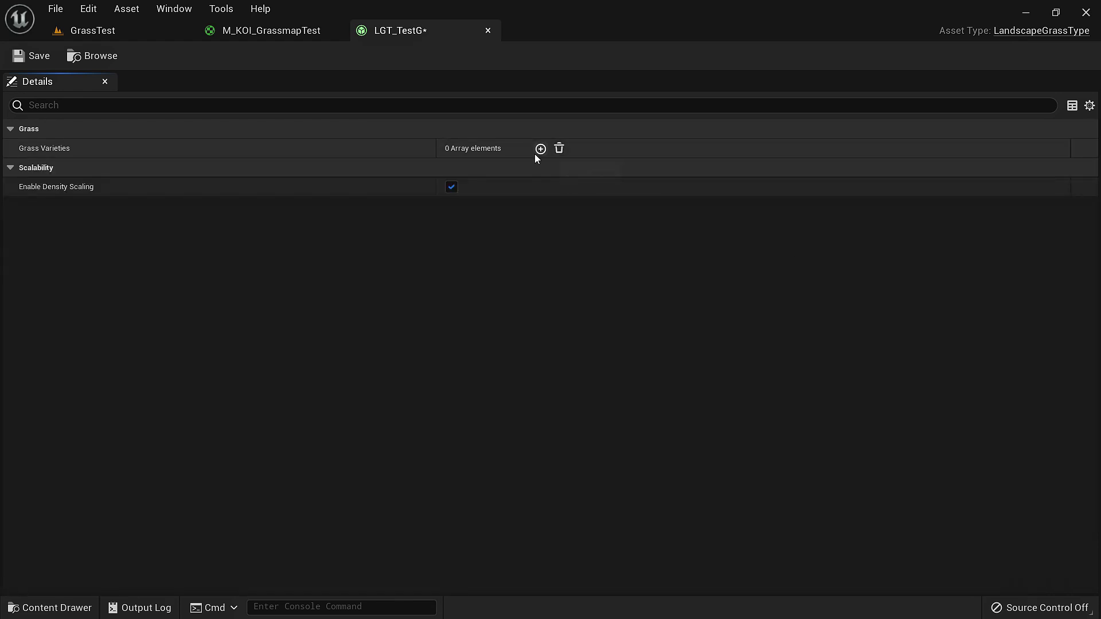
Add one grass variety to LGT_TestG with SM_FieldGrass_01 as its grass mesh, and preview that mesh.
{"action": "left_click", "coordinate": [540, 148]}
{"action": "left_click", "coordinate": [43, 168]}
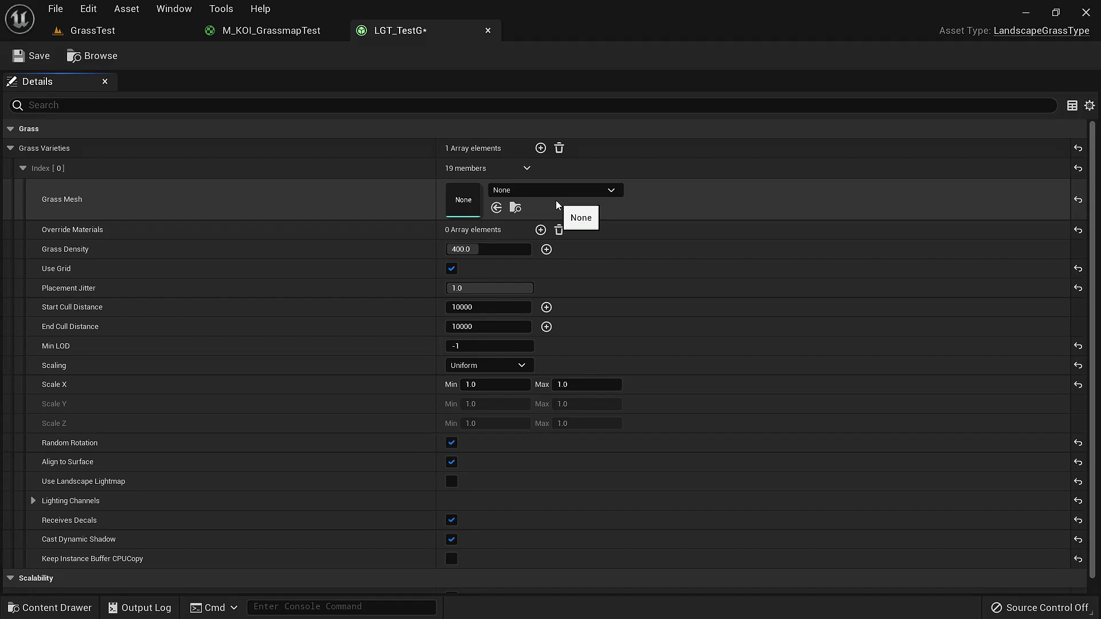
{"action": "left_click", "coordinate": [557, 190]}
{"action": "type", "text": "fieldgr"}
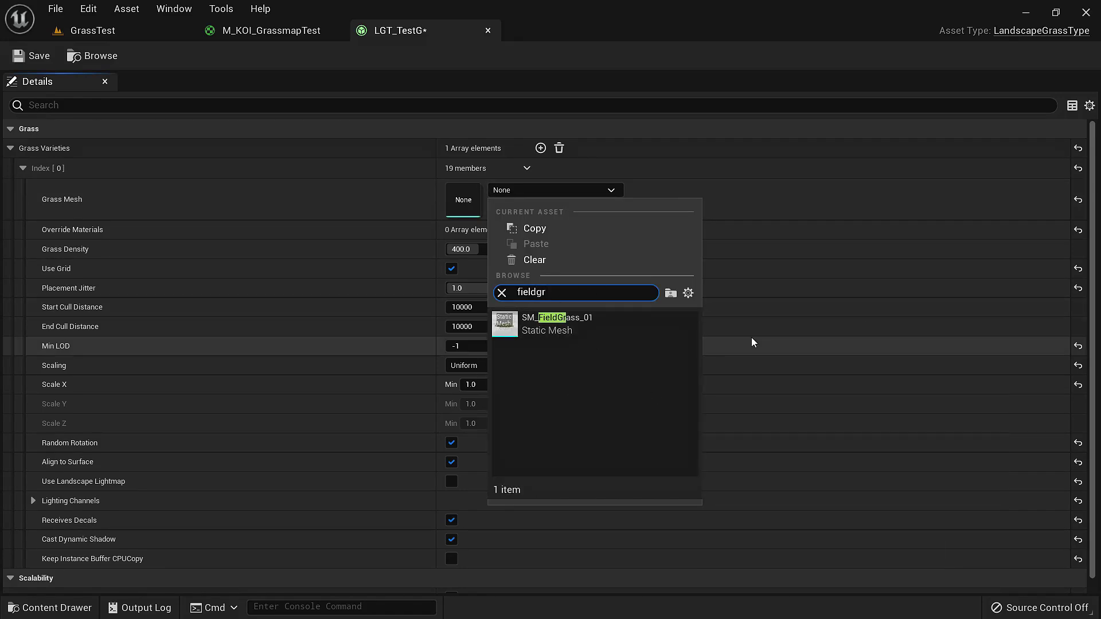
{"action": "left_click", "coordinate": [579, 328]}
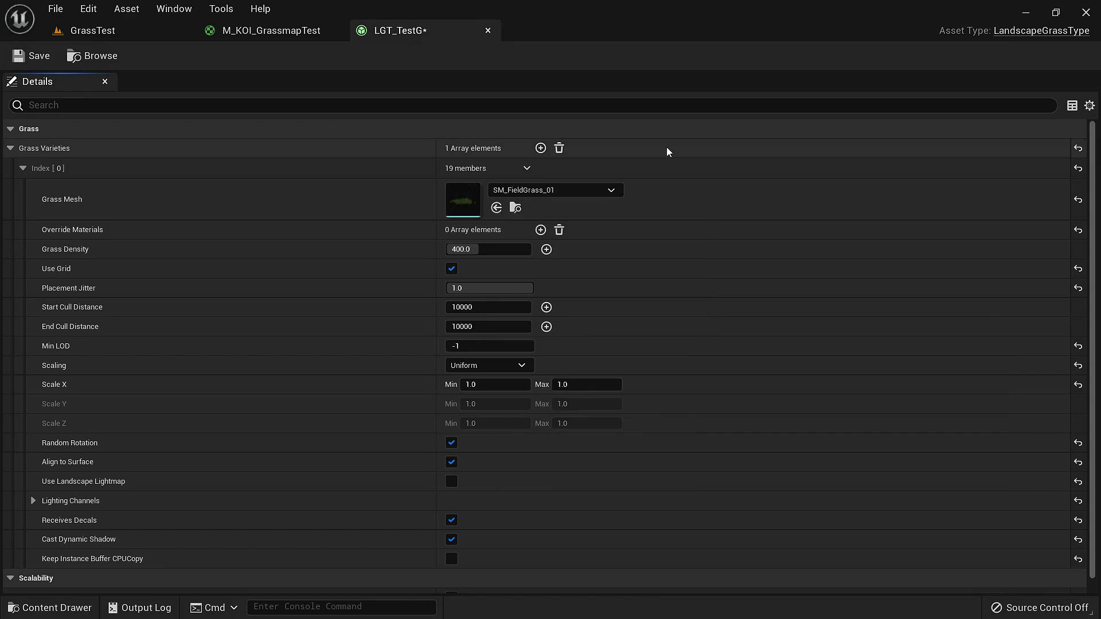
{"action": "double_click", "coordinate": [467, 195]}
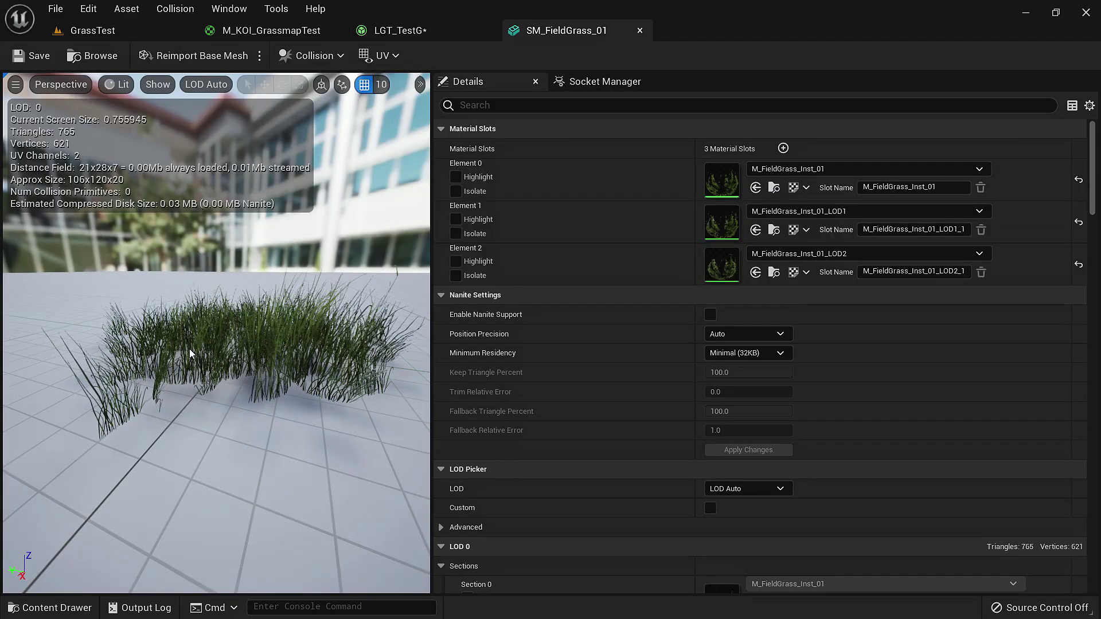
{"action": "left_click", "coordinate": [640, 30]}
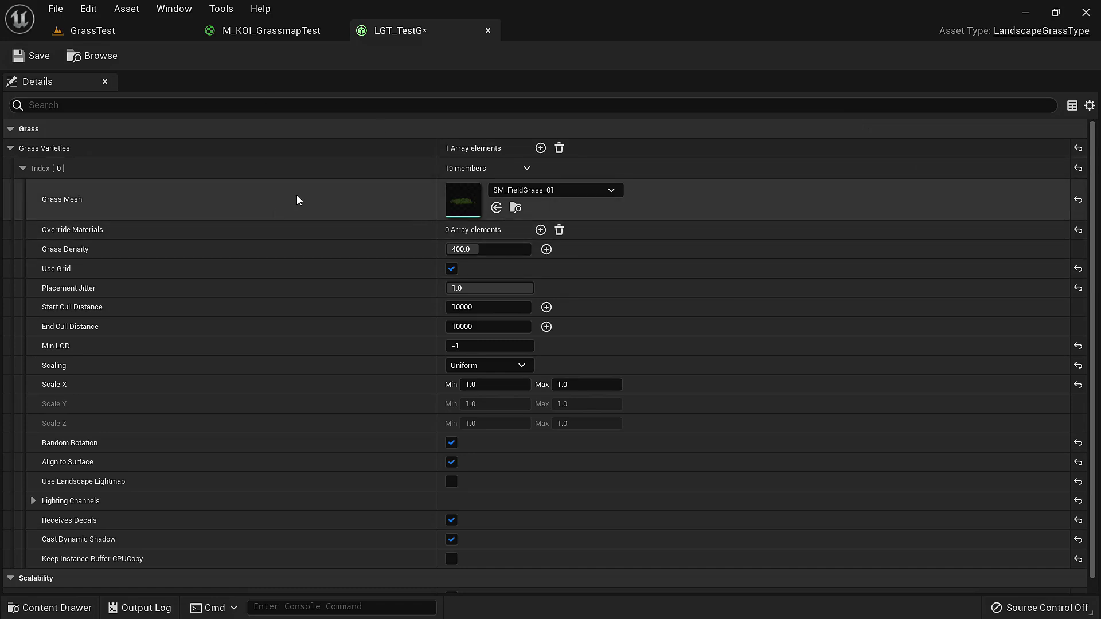
Add a Landscape Layer Weight node beside the grass output node in M_KOI_GrassmapTest and set its parameter name to Grass.
{"action": "left_click", "coordinate": [271, 31]}
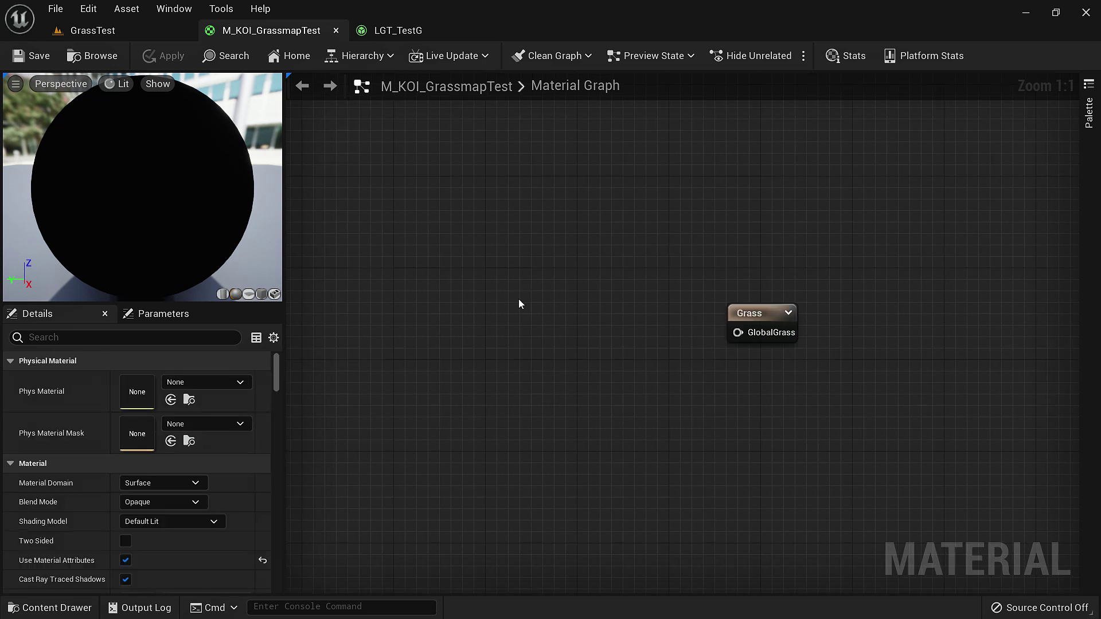
{"action": "right_click", "coordinate": [506, 305]}
{"action": "type", "text": "layerweight"}
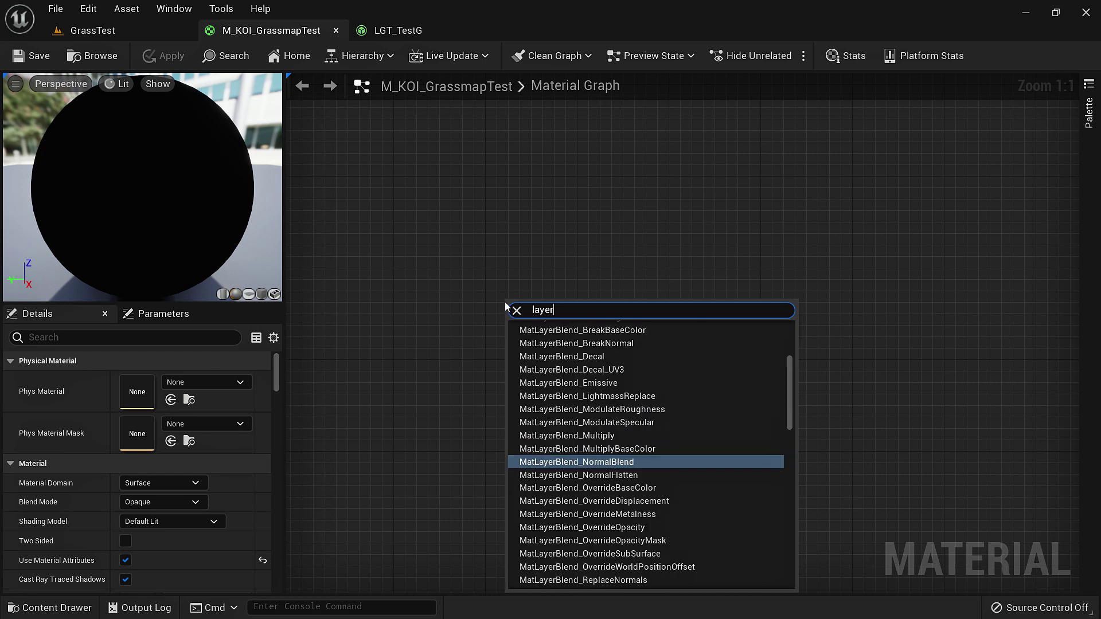
{"action": "key", "text": "Return"}
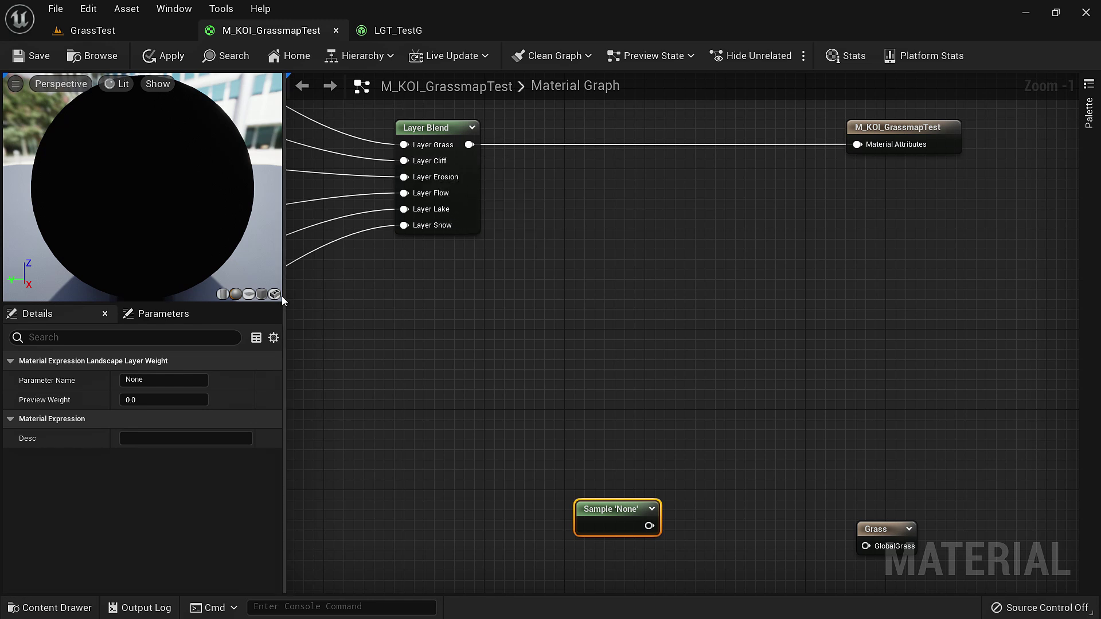
{"action": "left_click", "coordinate": [163, 380]}
{"action": "type", "text": "Gr"}
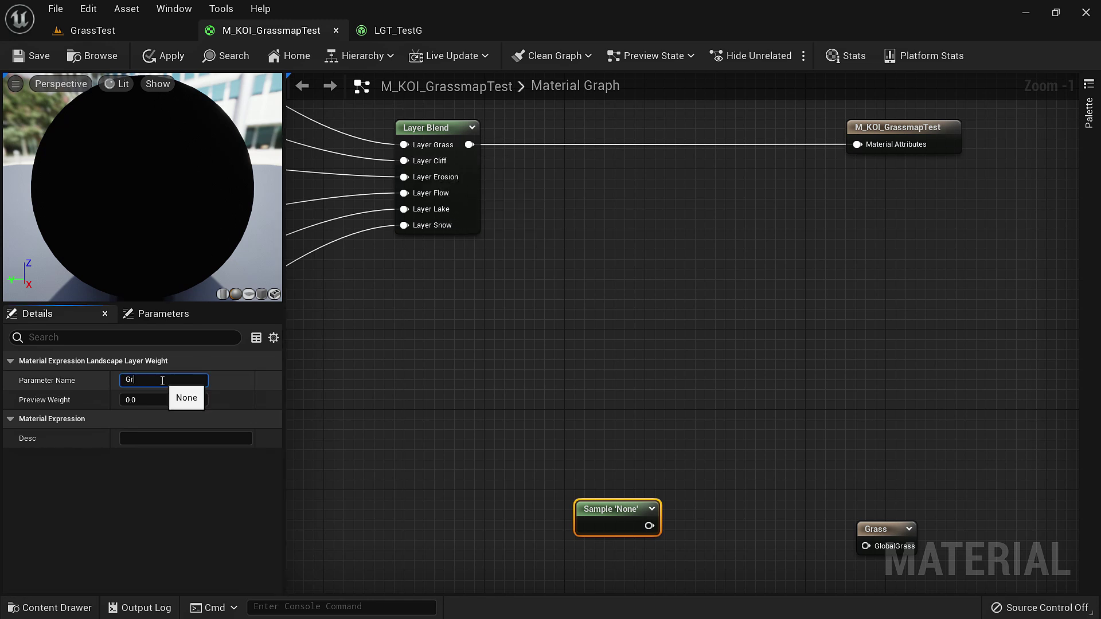
{"action": "type", "text": "ass"}
{"action": "key", "text": "Return"}
Connect the Sample 'Grass' node to the GlobalGrass input of the Grass node and save the material.
{"action": "scroll", "coordinate": [548, 507], "scroll_direction": "down", "scroll_amount": 1}
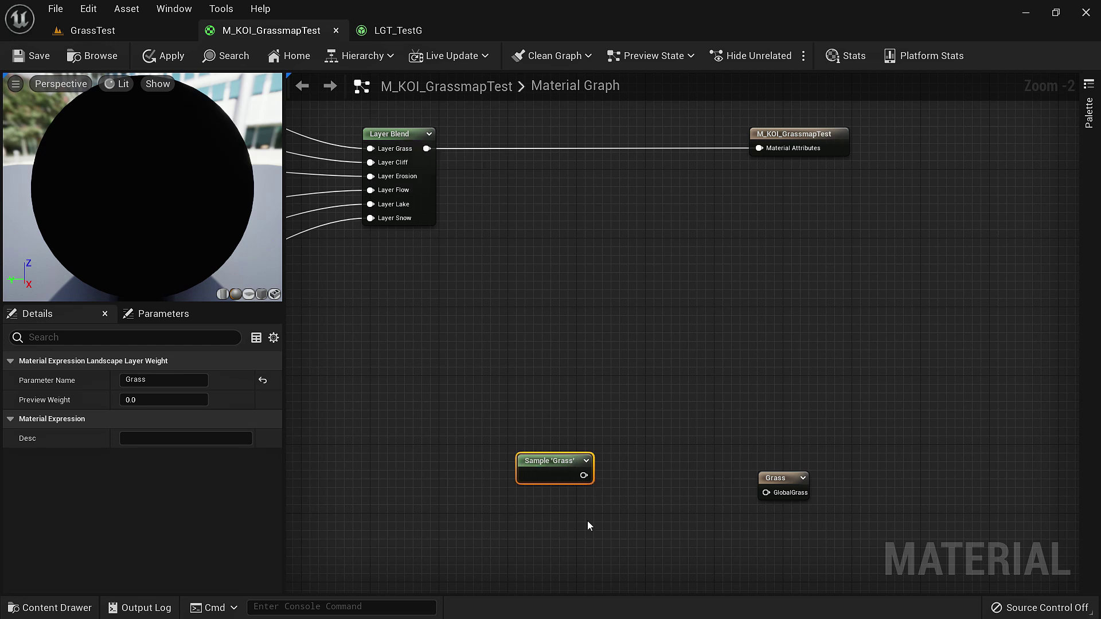
{"action": "scroll", "coordinate": [579, 486], "scroll_direction": "up", "scroll_amount": 2}
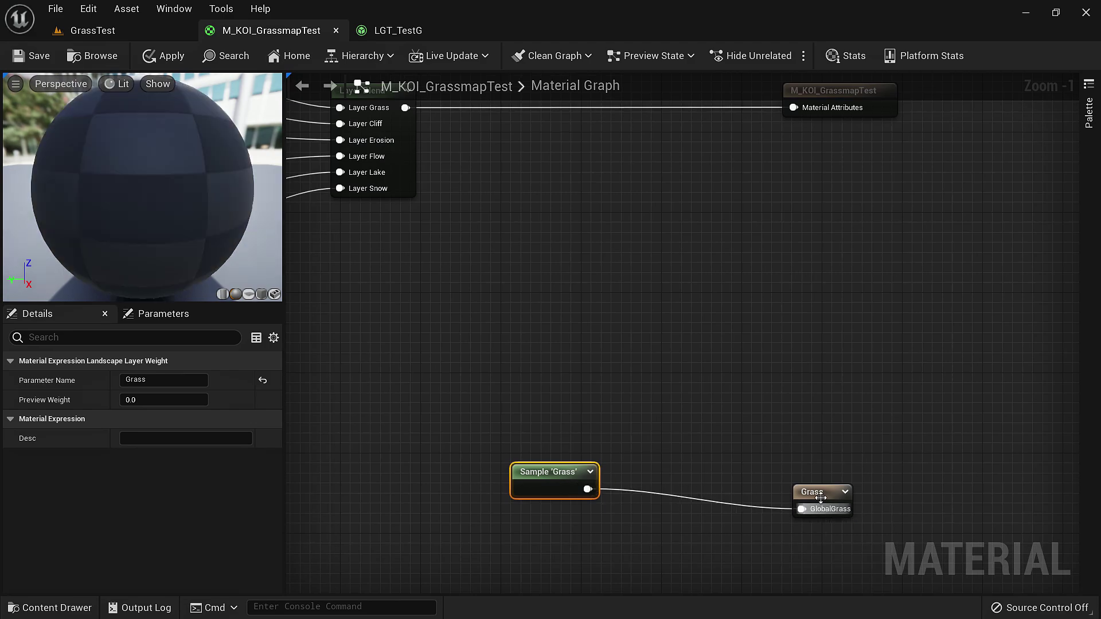
{"action": "left_click", "coordinate": [33, 55]}
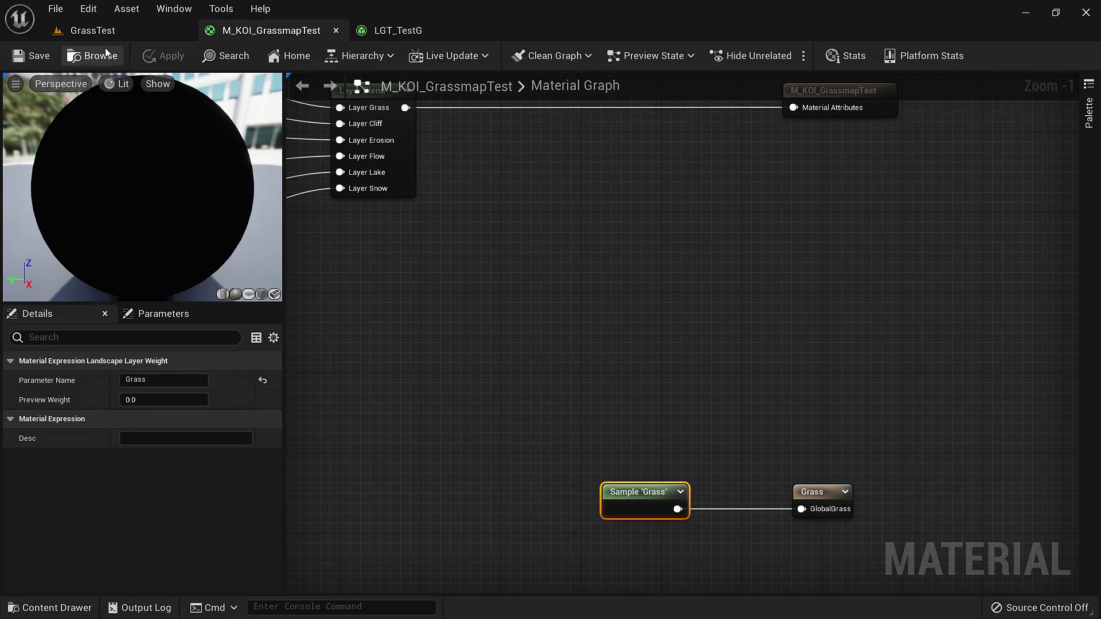
Return to the GrassTest level and examine the grass distribution across the meadow and the edges of the dirt areas.
{"action": "left_click", "coordinate": [95, 30]}
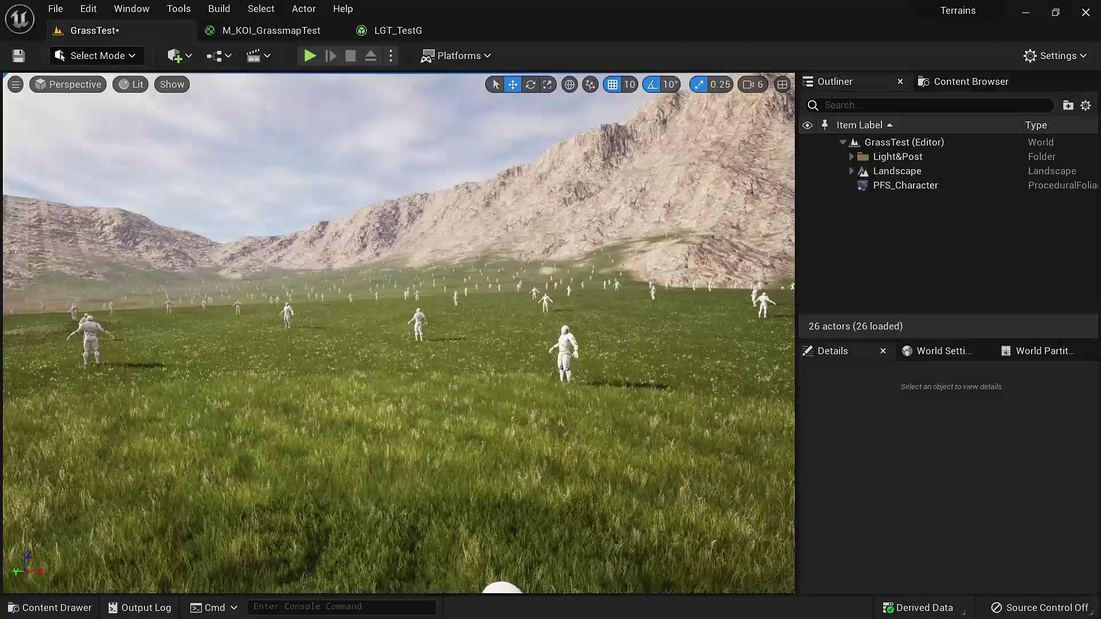
{"action": "key", "text": "w"}
{"action": "right_click_drag", "start_coordinate": [398, 332], "coordinate": [447, 327]}
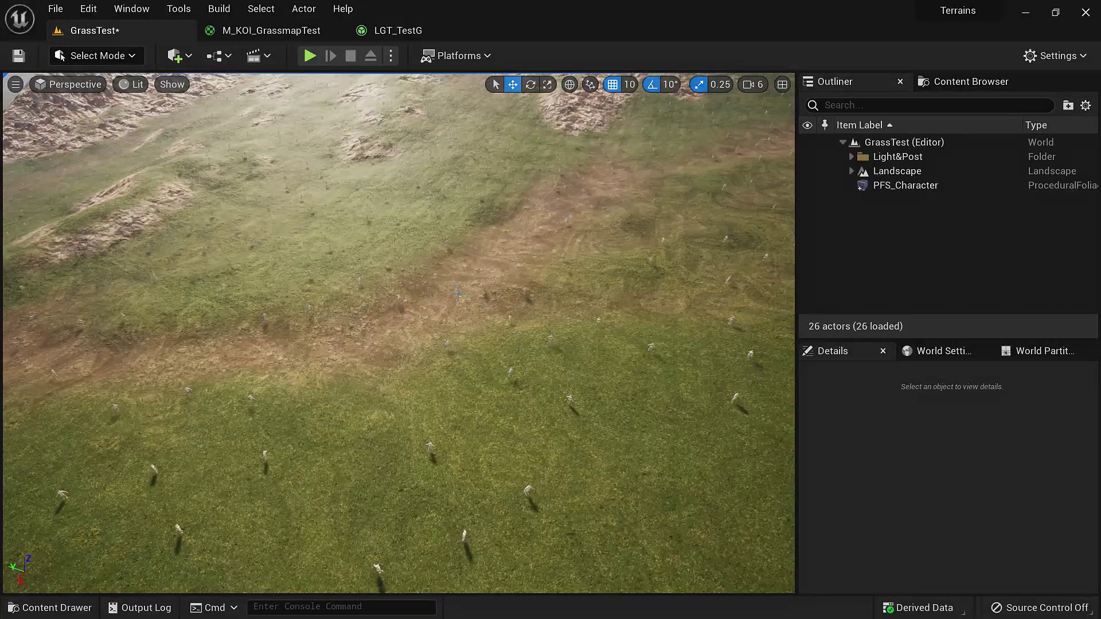
{"action": "left_click", "coordinate": [457, 295]}
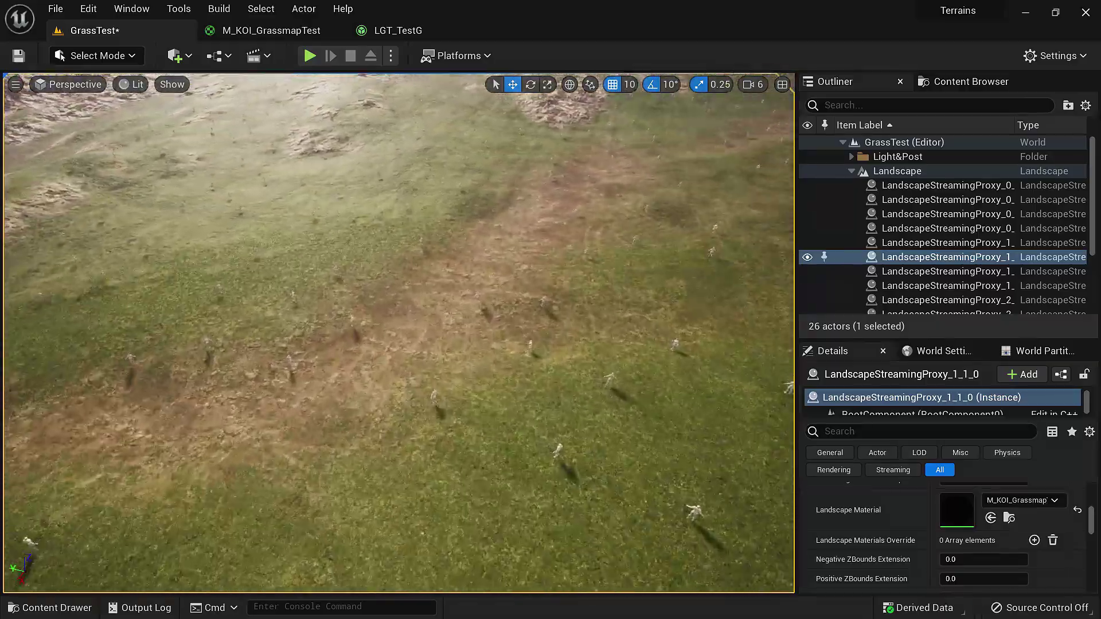
{"action": "mouse_move", "coordinate": [244, 279]}
{"action": "right_mouse_down"}
{"action": "mouse_move", "coordinate": [259, 304]}
{"action": "mouse_move", "coordinate": [281, 252]}
{"action": "mouse_move", "coordinate": [243, 280]}
{"action": "right_mouse_up"}
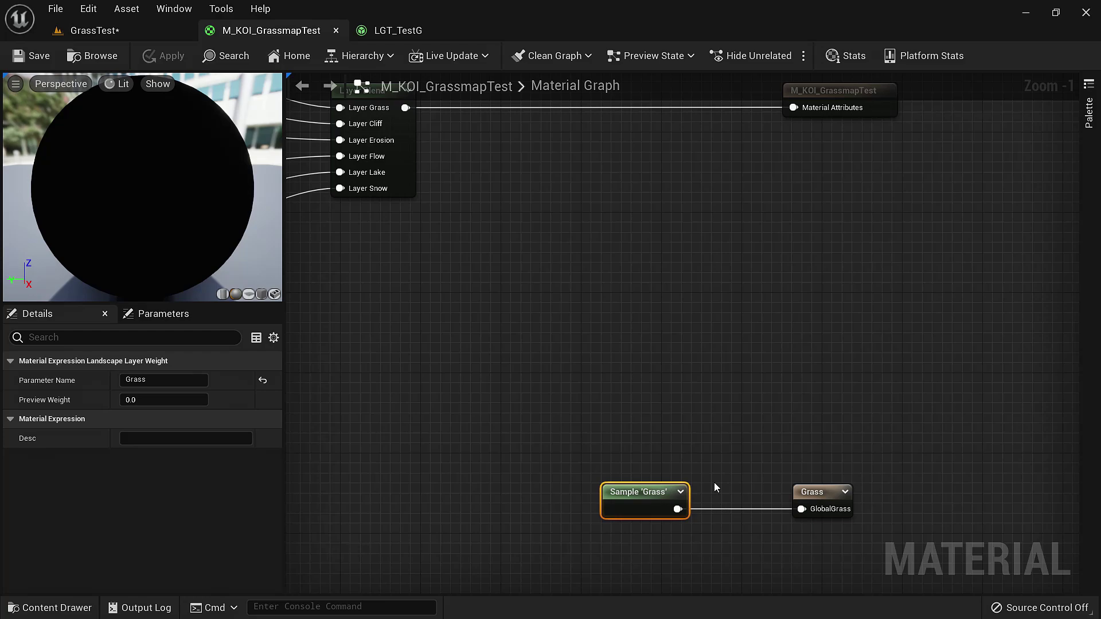
{"action": "right_click_drag", "start_coordinate": [714, 483], "coordinate": [585, 355]}
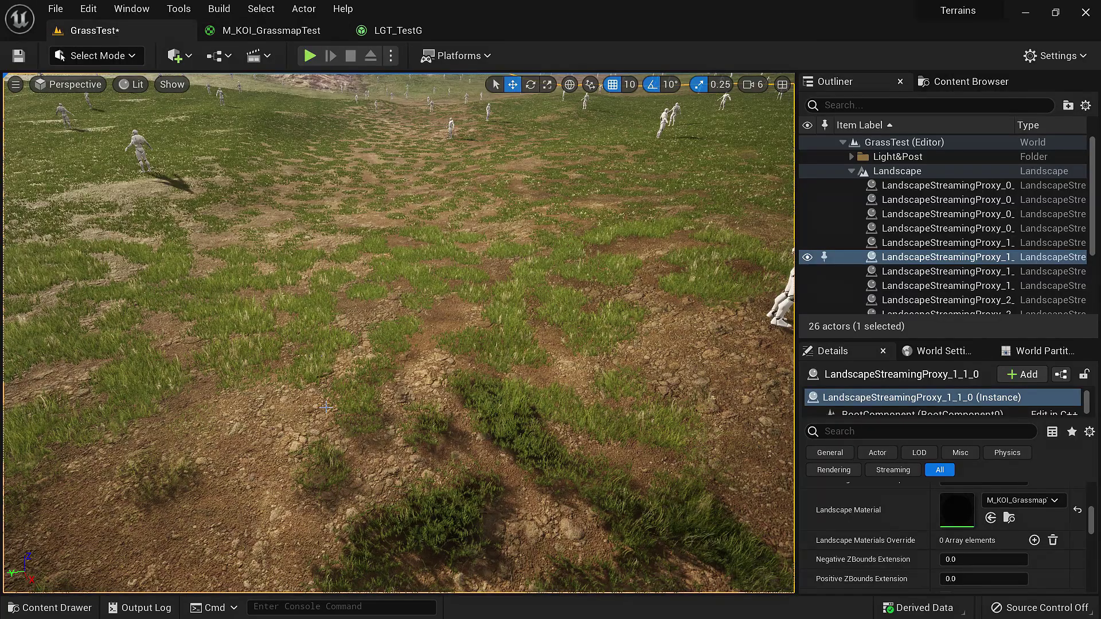
{"action": "right_click_drag", "start_coordinate": [326, 408], "coordinate": [301, 468]}
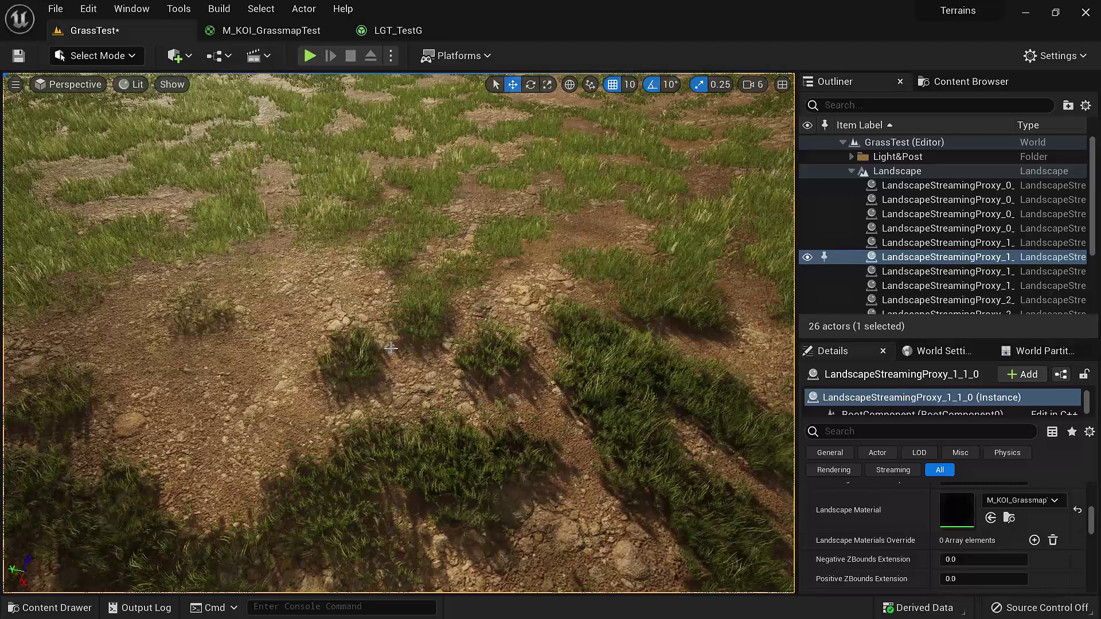
Enter Landscape mode and switch the level view to the landscape layer debug visualization.
{"action": "left_click", "coordinate": [108, 56]}
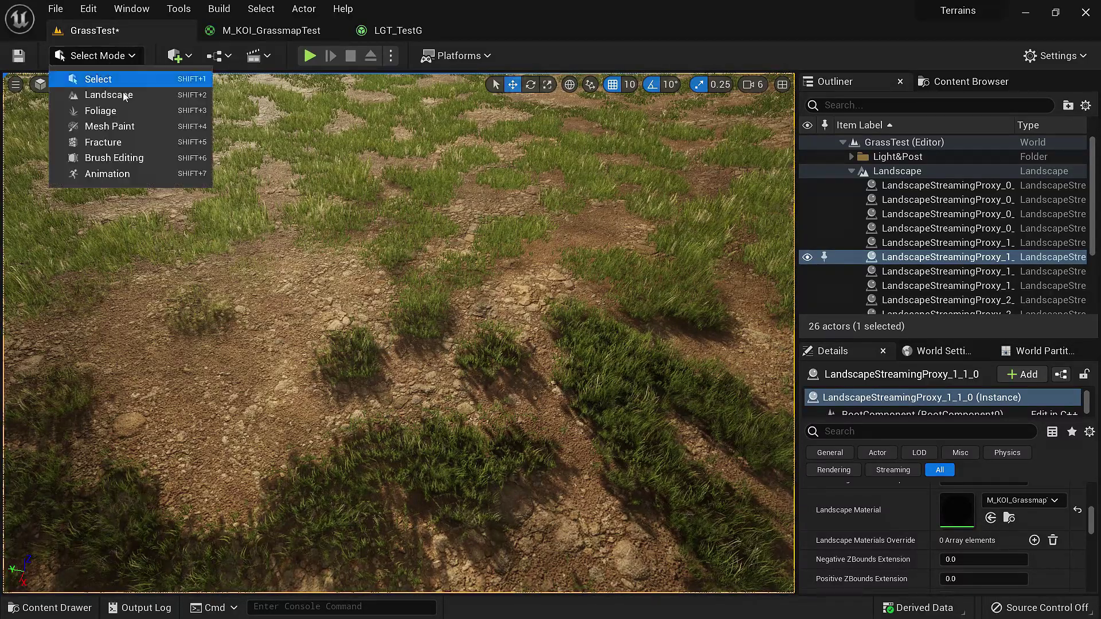
{"action": "left_click", "coordinate": [133, 95]}
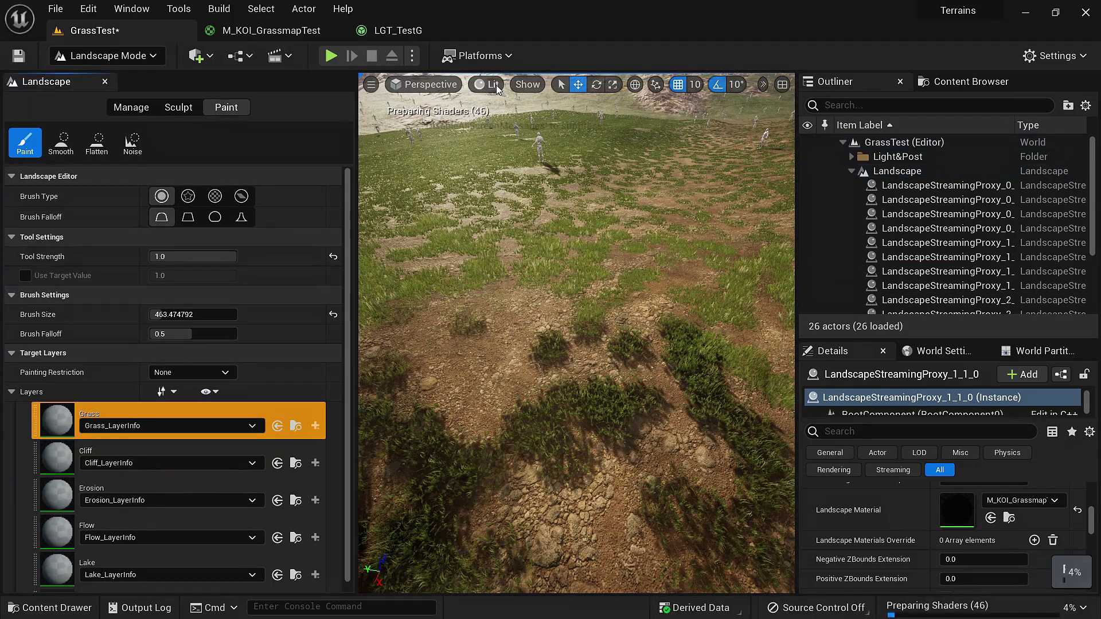
{"action": "left_click", "coordinate": [497, 86]}
{"action": "mouse_move", "coordinate": [548, 361]}
{"action": "left_click", "coordinate": [705, 446]}
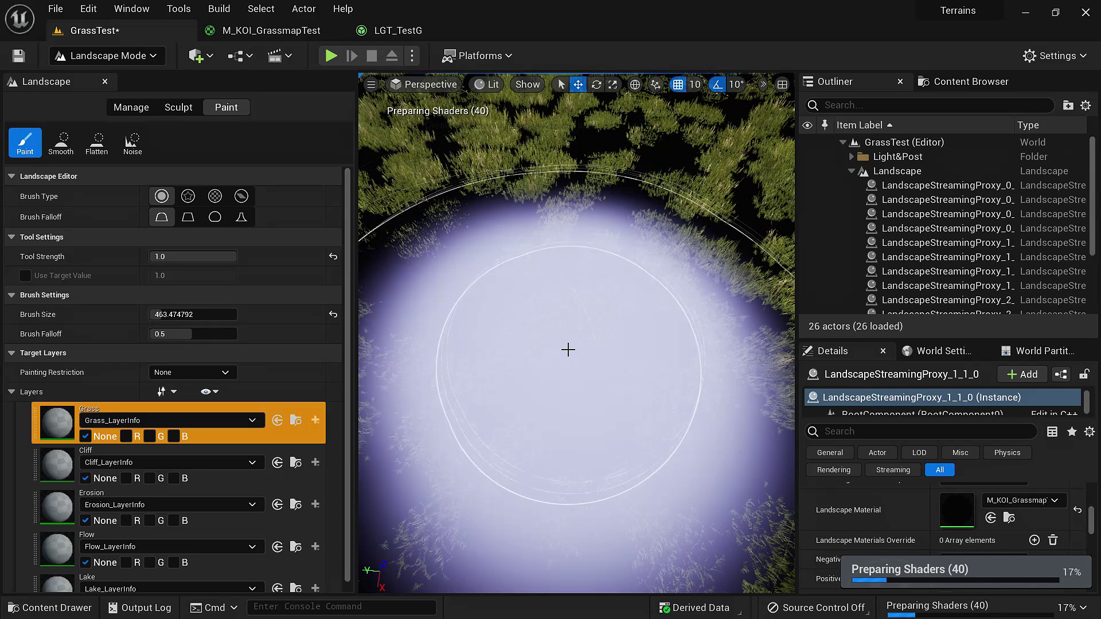
Display the Grass layer in red and the Flow layer in green, and compare the layers with the grass placement.
{"action": "left_click", "coordinate": [127, 440]}
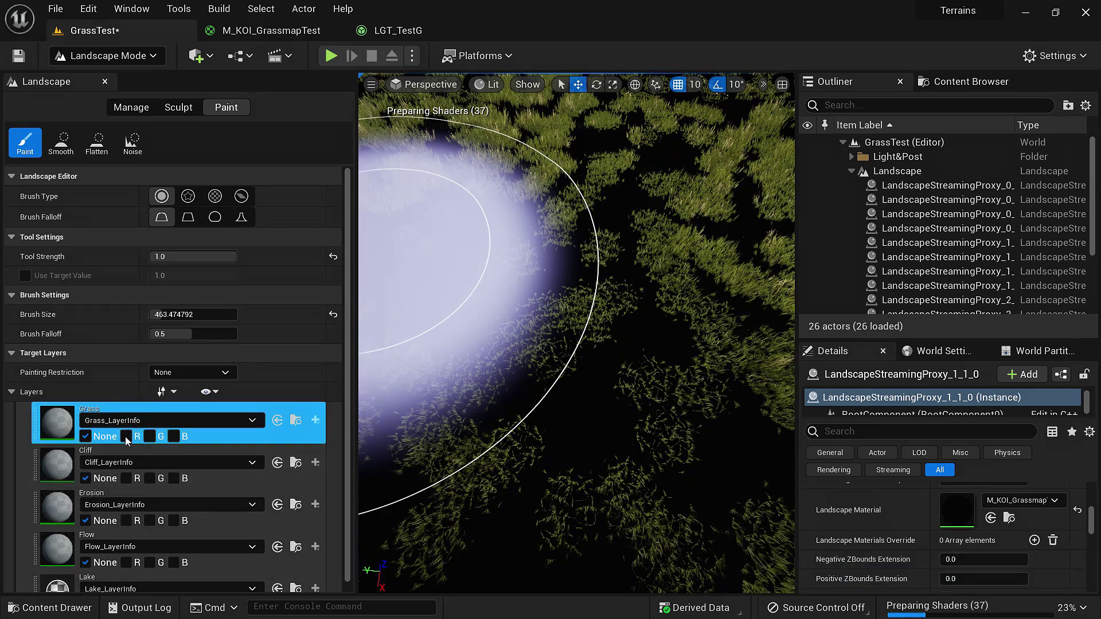
{"action": "left_click", "coordinate": [126, 437]}
{"action": "scroll", "coordinate": [69, 470], "scroll_direction": "down", "scroll_amount": 3}
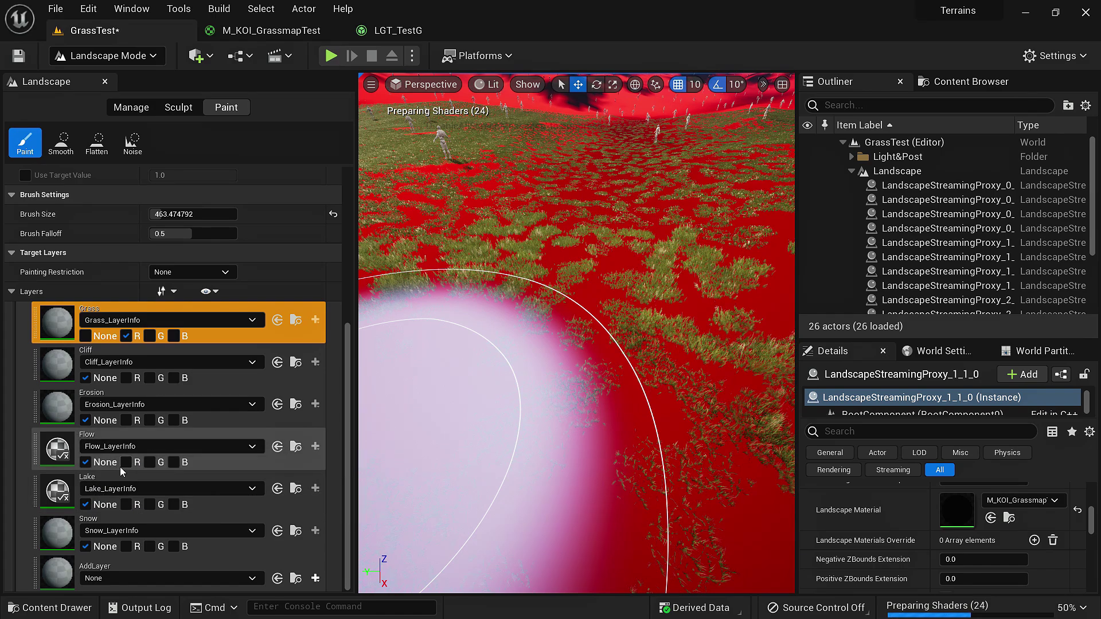
{"action": "left_click", "coordinate": [150, 462]}
{"action": "right_click_drag", "start_coordinate": [656, 295], "coordinate": [657, 344]}
{"action": "mouse_move", "coordinate": [602, 287]}
{"action": "right_mouse_down"}
{"action": "mouse_move", "coordinate": [602, 245]}
{"action": "mouse_move", "coordinate": [580, 216]}
{"action": "right_mouse_up"}
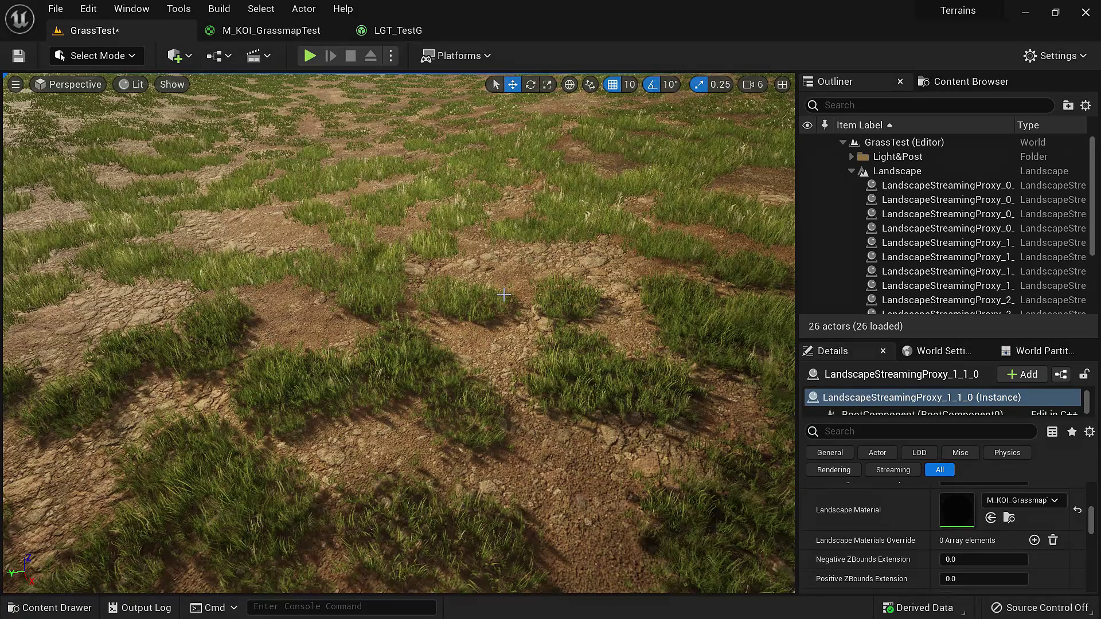
{"action": "right_click_drag", "start_coordinate": [504, 294], "coordinate": [457, 295]}
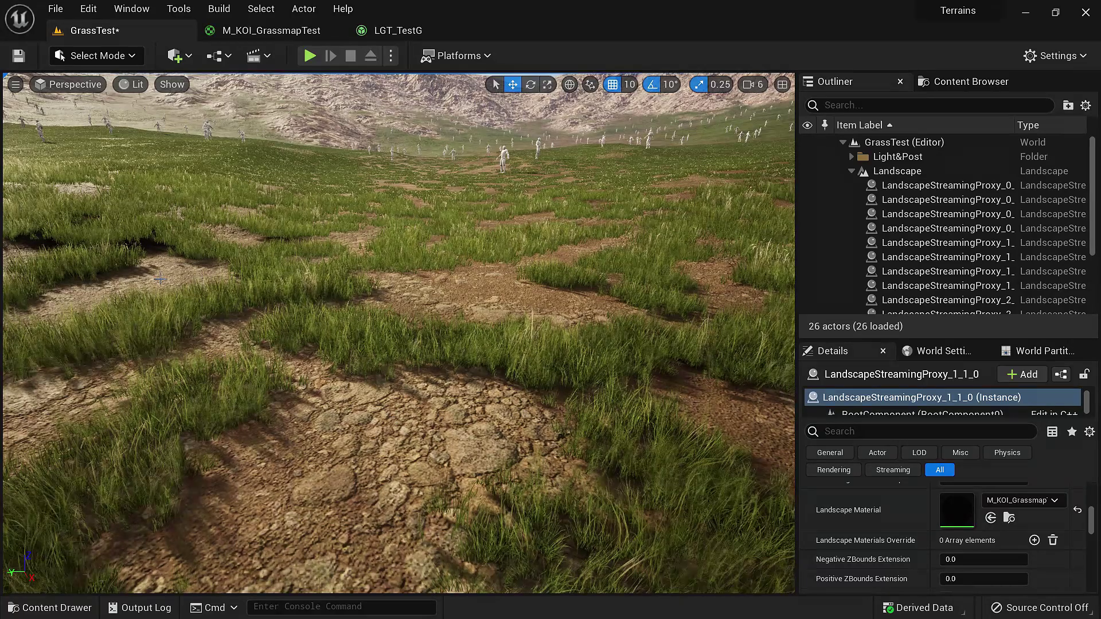
Paint the Flow layer over the grassy ground to form a dirt path toward the mountains, cancelling the pending autosave.
{"action": "left_click", "coordinate": [95, 57]}
{"action": "left_click", "coordinate": [115, 95]}
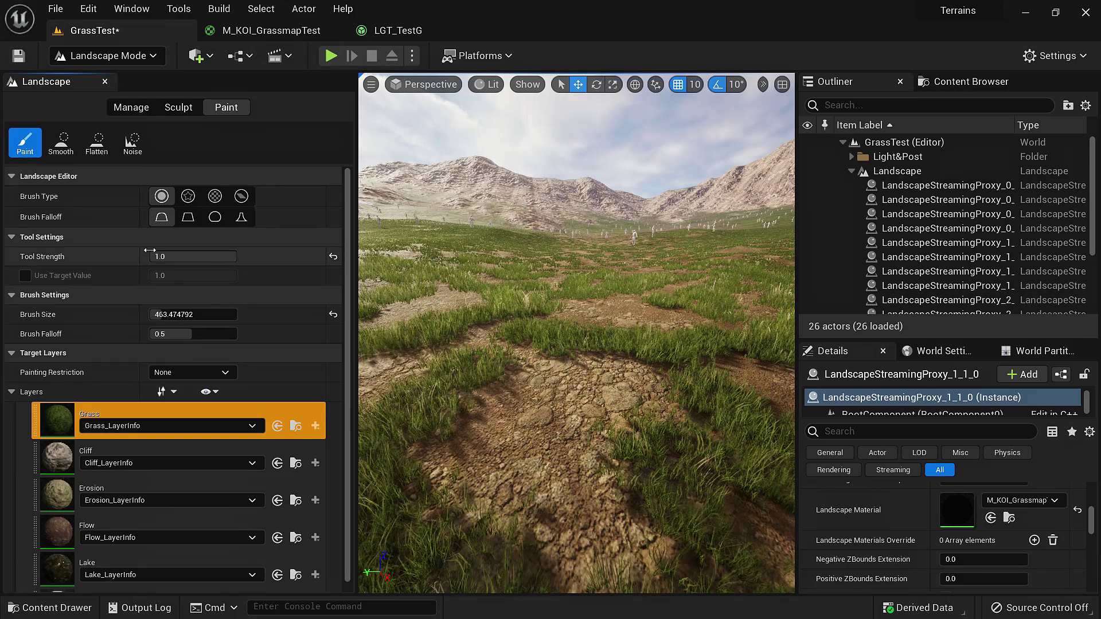
{"action": "left_click", "coordinate": [60, 538]}
{"action": "right_click_drag", "start_coordinate": [634, 355], "coordinate": [634, 459]}
{"action": "mouse_move", "coordinate": [619, 194]}
{"action": "left_mouse_down"}
{"action": "mouse_move", "coordinate": [550, 285]}
{"action": "mouse_move", "coordinate": [491, 304]}
{"action": "mouse_move", "coordinate": [579, 222]}
{"action": "left_mouse_up"}
{"action": "right_click_drag", "start_coordinate": [579, 223], "coordinate": [581, 235]}
{"action": "key", "text": "w"}
{"action": "mouse_move", "coordinate": [624, 332]}
{"action": "right_mouse_down"}
{"action": "mouse_move", "coordinate": [624, 275]}
{"action": "mouse_move", "coordinate": [596, 344]}
{"action": "mouse_move", "coordinate": [568, 356]}
{"action": "mouse_move", "coordinate": [568, 436]}
{"action": "mouse_move", "coordinate": [589, 294]}
{"action": "right_mouse_up"}
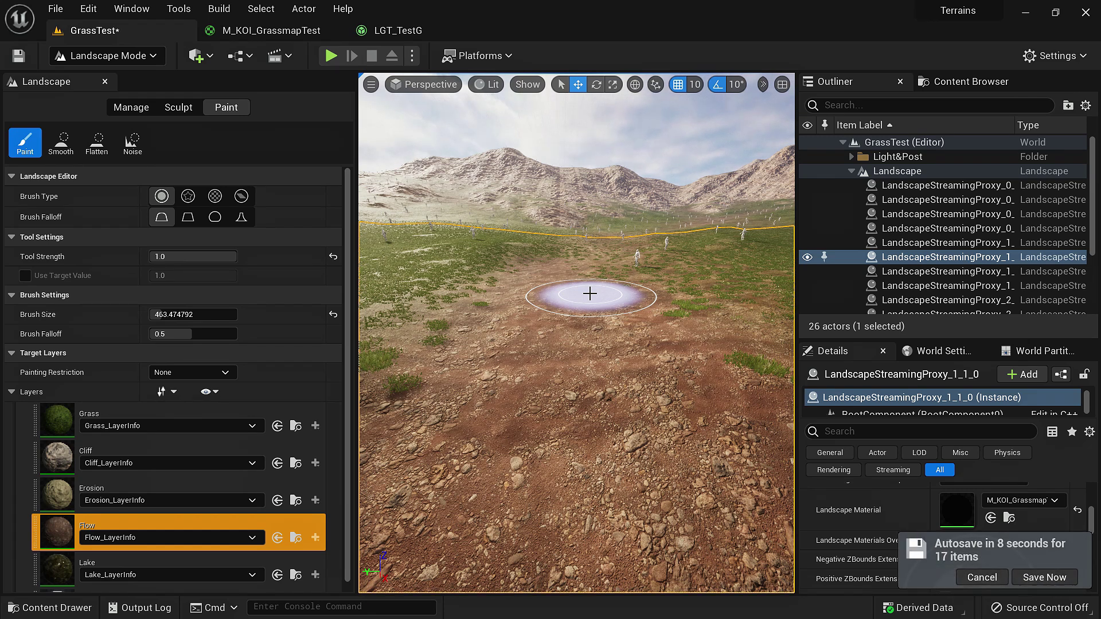
{"action": "left_click", "coordinate": [1004, 577]}
{"action": "right_click_drag", "start_coordinate": [664, 166], "coordinate": [661, 158]}
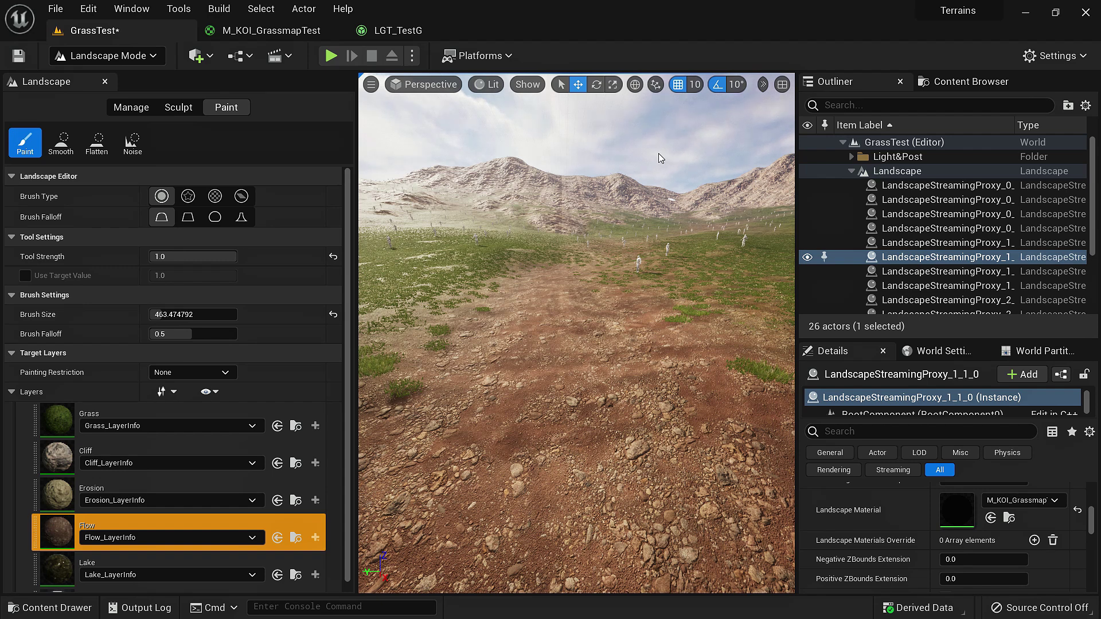
{"action": "right_click_drag", "start_coordinate": [634, 309], "coordinate": [765, 342]}
{"action": "key", "text": "w"}
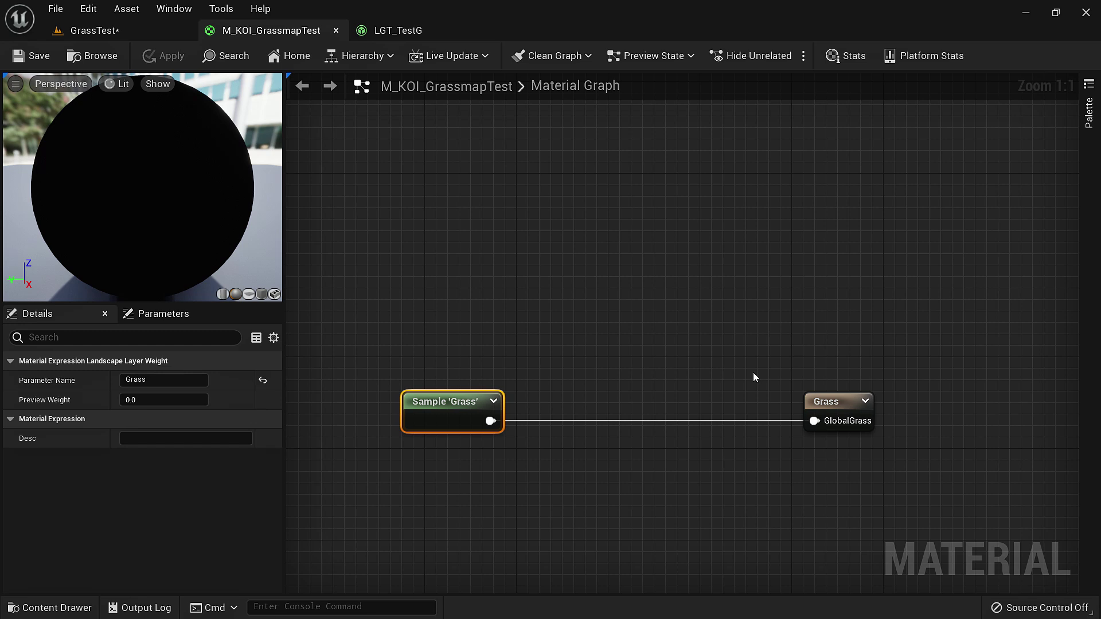
Review the settings of the Grass output node and its connected Sample 'Grass' node in M_KOI_GrassmapTest.
{"action": "left_click_drag", "start_coordinate": [813, 421], "coordinate": [813, 422]}
{"action": "left_click", "coordinate": [843, 426]}
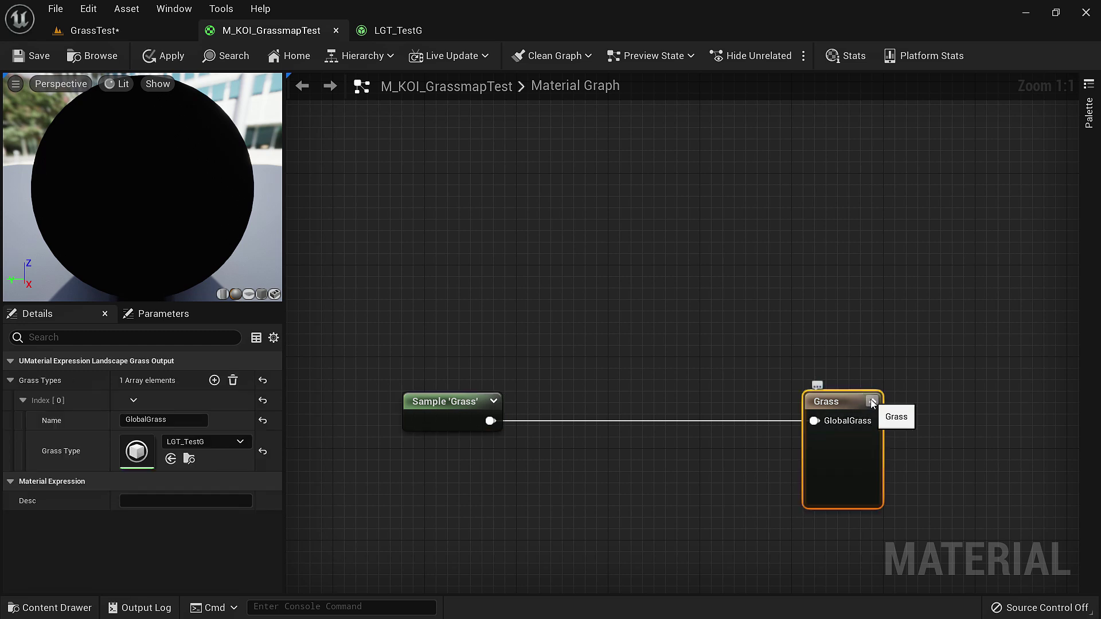
{"action": "left_click", "coordinate": [845, 454]}
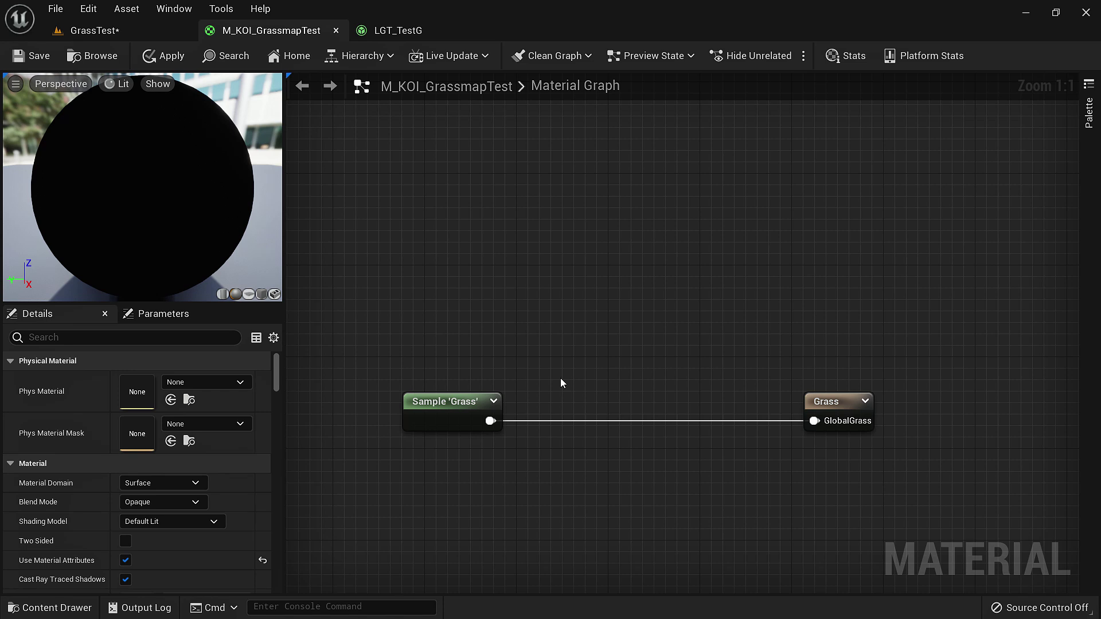
{"action": "right_click", "coordinate": [527, 473]}
{"action": "left_click", "coordinate": [465, 452]}
{"action": "left_click", "coordinate": [455, 420]}
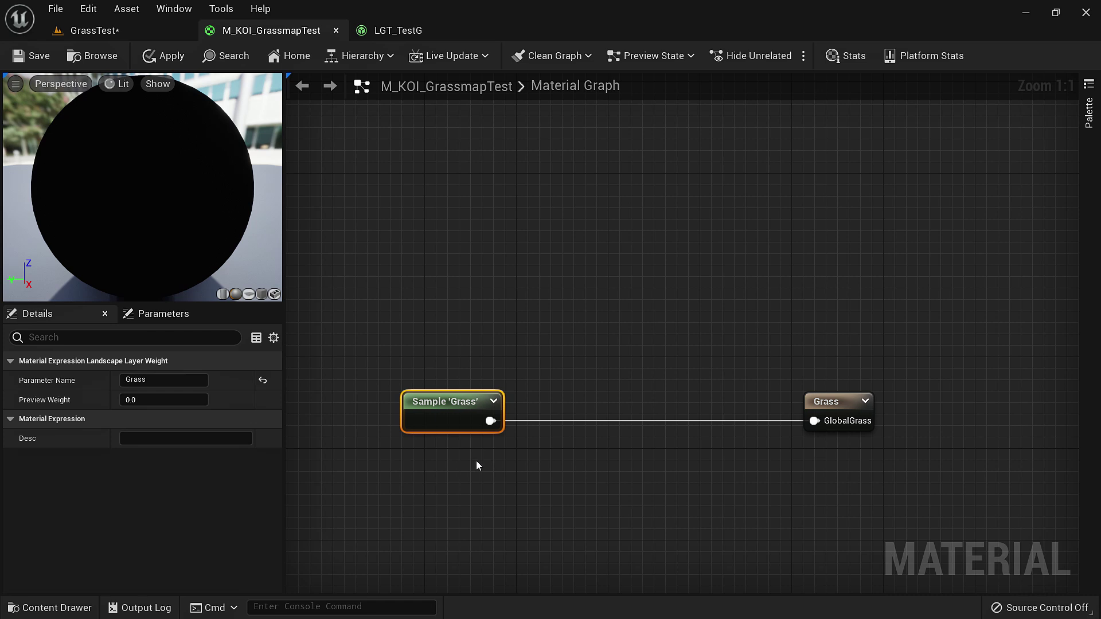
Duplicate the Sample 'Grass' node, set the copy's parameter name to Flow, and place it beneath the original.
{"action": "right_click_drag", "start_coordinate": [478, 515], "coordinate": [486, 479]}
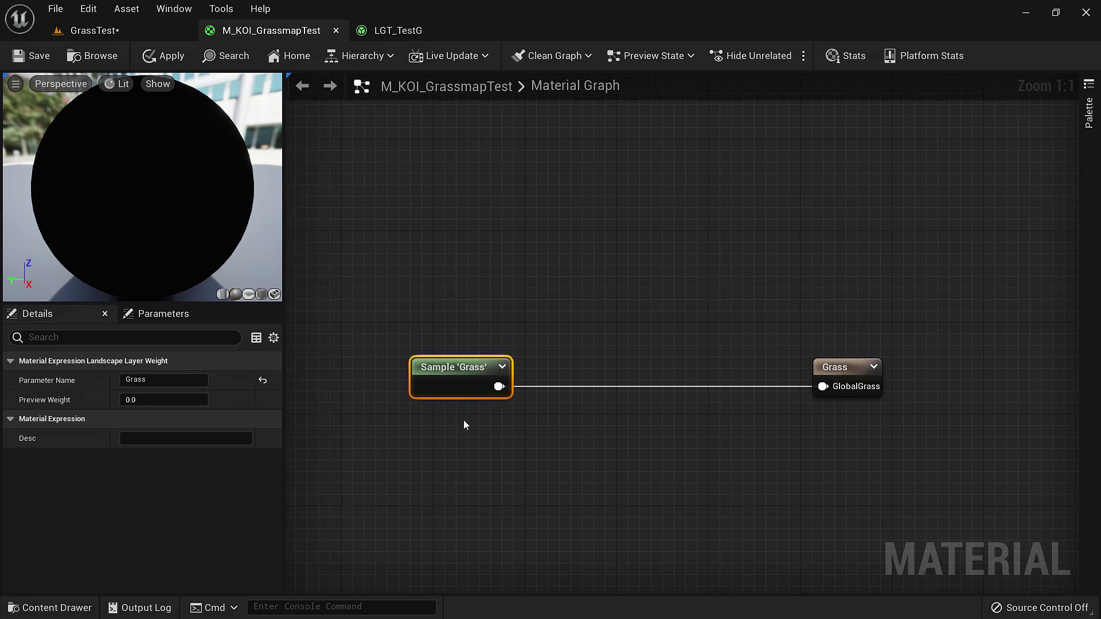
{"action": "key", "text": "ctrl+d"}
{"action": "left_click", "coordinate": [165, 380]}
{"action": "type", "text": "Flow"}
{"action": "key", "text": "Return"}
{"action": "left_click_drag", "start_coordinate": [487, 491], "coordinate": [453, 468]}
Add a Subtract node taking Grass minus Flow, connect it to the GlobalGrass input, and save the material.
{"action": "mouse_move", "coordinate": [538, 423]}
{"action": "right_mouse_down"}
{"action": "mouse_move", "coordinate": [572, 490]}
{"action": "mouse_move", "coordinate": [554, 437]}
{"action": "right_mouse_up"}
{"action": "left_click", "coordinate": [526, 452]}
{"action": "left_click_drag", "start_coordinate": [517, 430], "coordinate": [622, 400]}
{"action": "type", "text": "subtra"}
{"action": "key", "text": "Return"}
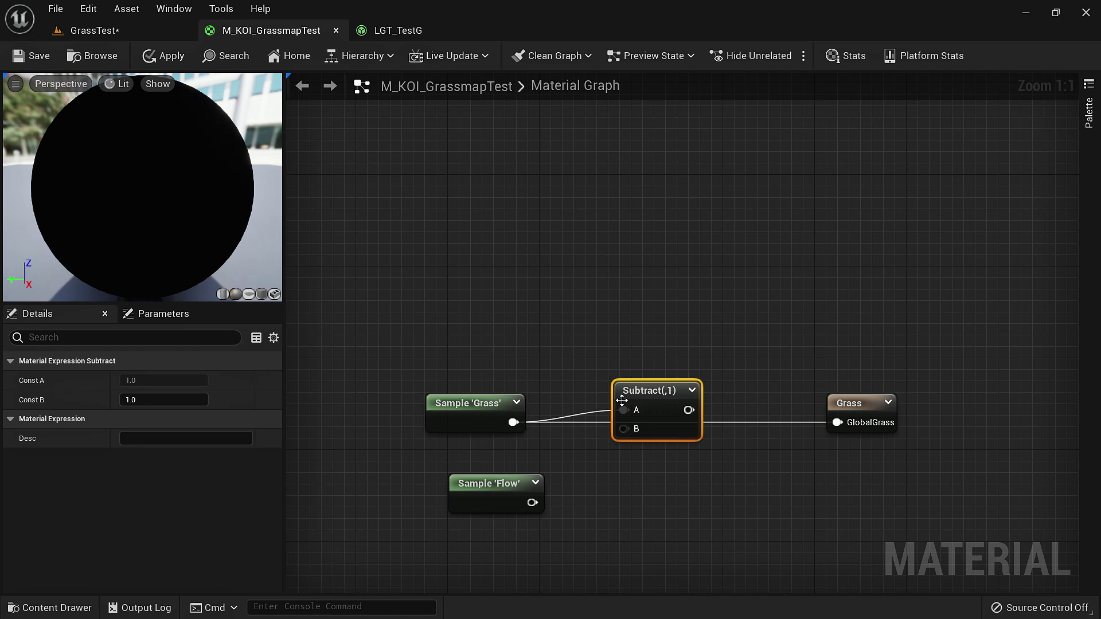
{"action": "left_click_drag", "start_coordinate": [532, 502], "coordinate": [838, 423]}
{"action": "left_click", "coordinate": [20, 62]}
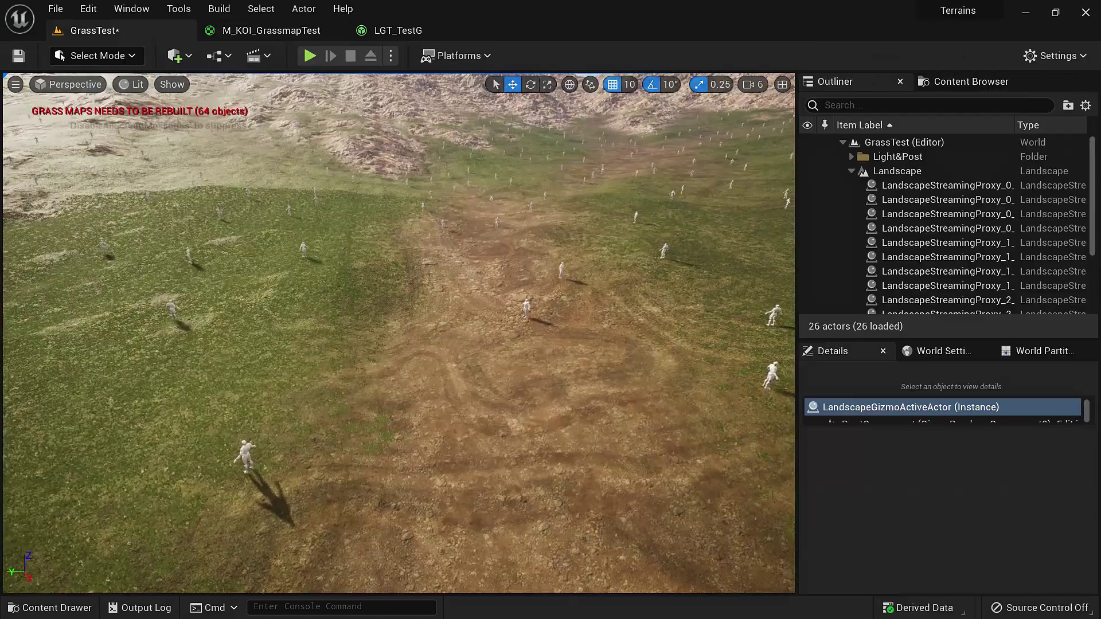
Inspect how the grass follows the dirt path, the open meadow and the shallow water's edge in the GrassTest level.
{"action": "scroll", "coordinate": [429, 246], "scroll_direction": "up", "scroll_amount": 5}
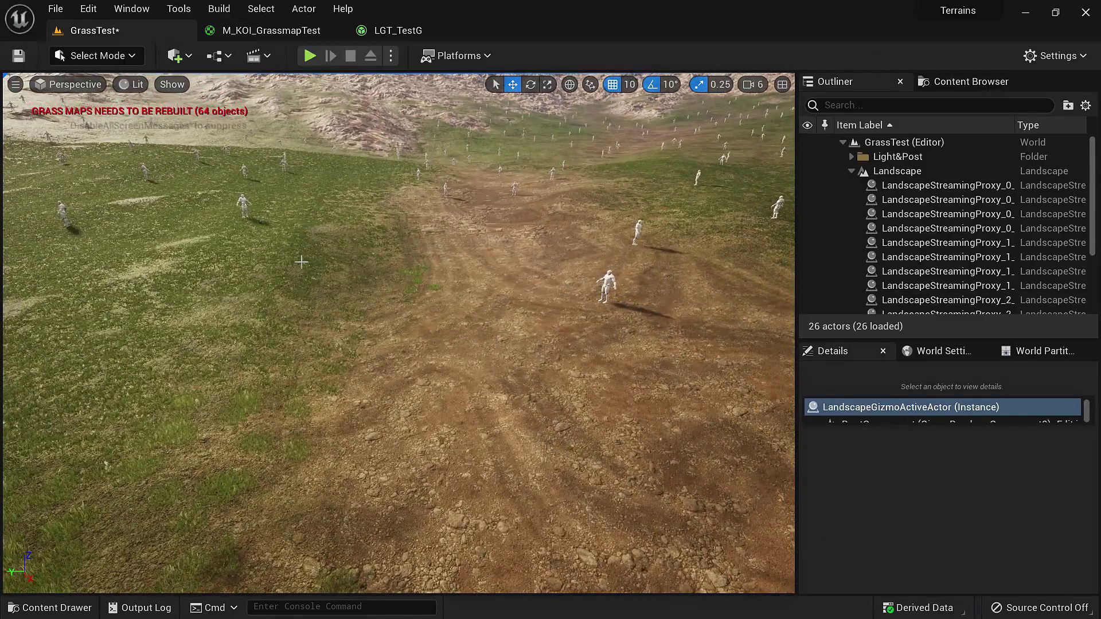
{"action": "scroll", "coordinate": [303, 270], "scroll_direction": "up", "scroll_amount": 6}
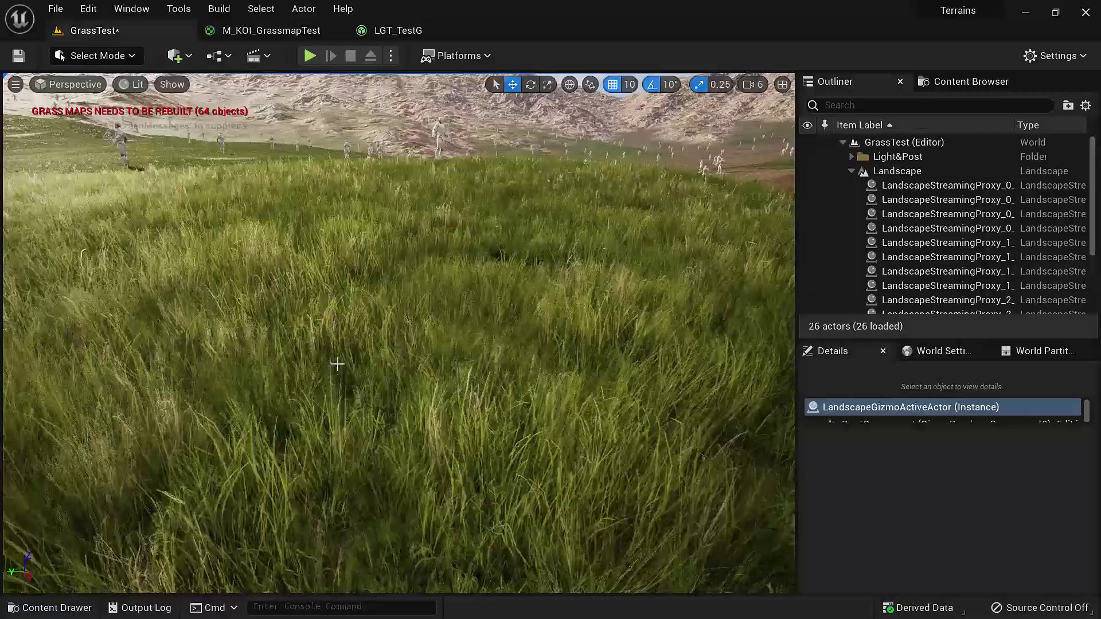
{"action": "right_click_drag", "start_coordinate": [337, 364], "coordinate": [450, 316]}
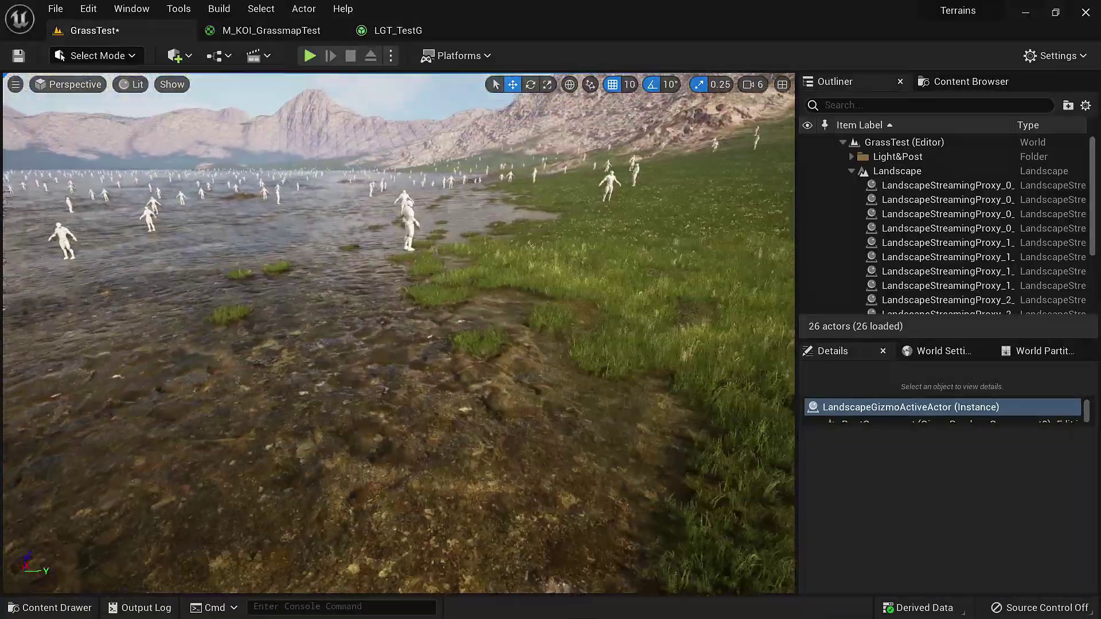
{"action": "key", "text": "a"}
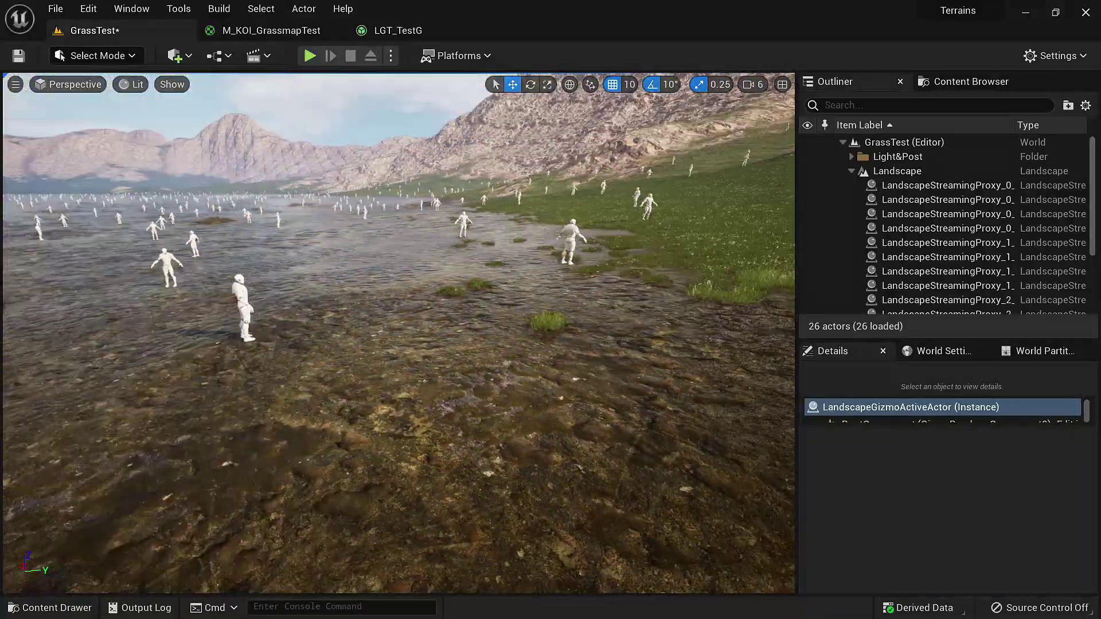
{"action": "key", "text": "d"}
{"action": "key", "text": "a"}
{"action": "key", "text": "e"}
{"action": "right_click_drag", "start_coordinate": [539, 357], "coordinate": [538, 378]}
{"action": "key", "text": "w"}
{"action": "mouse_move", "coordinate": [446, 303]}
{"action": "right_mouse_down"}
{"action": "mouse_move", "coordinate": [457, 272]}
{"action": "mouse_move", "coordinate": [407, 317]}
{"action": "mouse_move", "coordinate": [435, 307]}
{"action": "right_mouse_up"}
{"action": "key", "text": "w"}
{"action": "key", "text": "e"}
{"action": "key", "text": "w"}
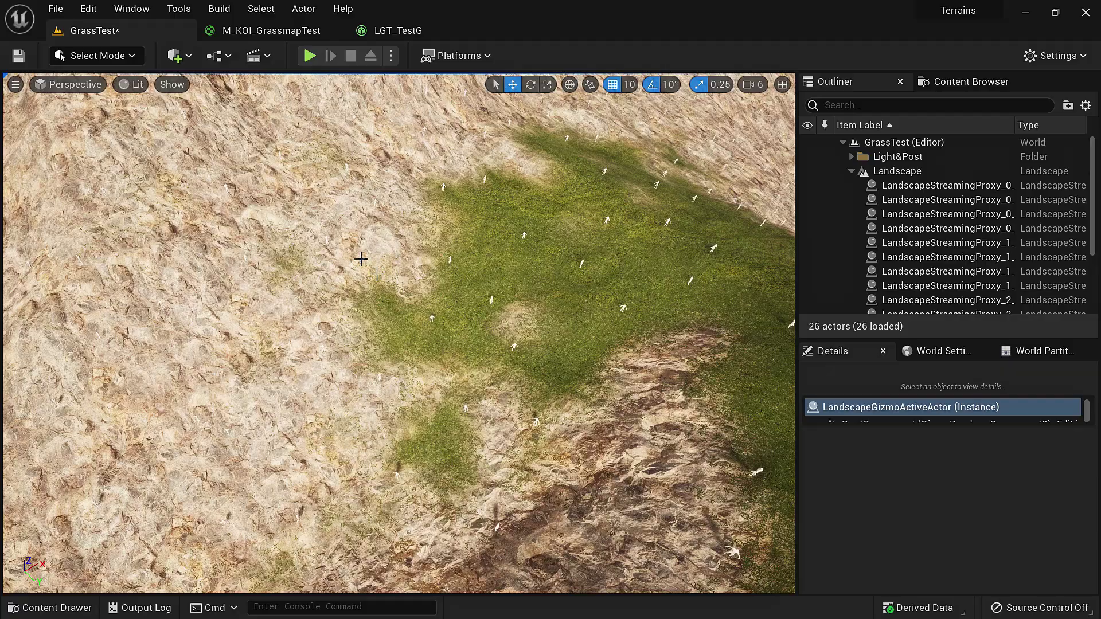
Examine the scattered grass on the rocky mountain slopes around the green patches, from a distance and close up.
{"action": "key", "text": "w"}
{"action": "right_click_drag", "start_coordinate": [399, 333], "coordinate": [349, 304]}
{"action": "key", "text": "w"}
{"action": "key", "text": "s"}
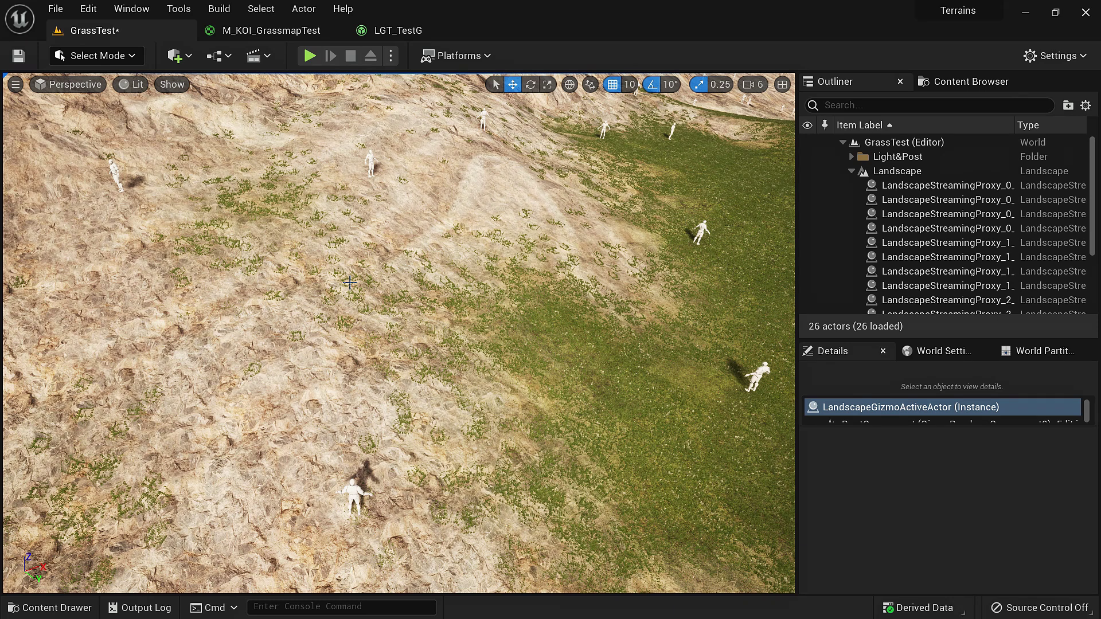
{"action": "right_click_drag", "start_coordinate": [350, 282], "coordinate": [476, 338]}
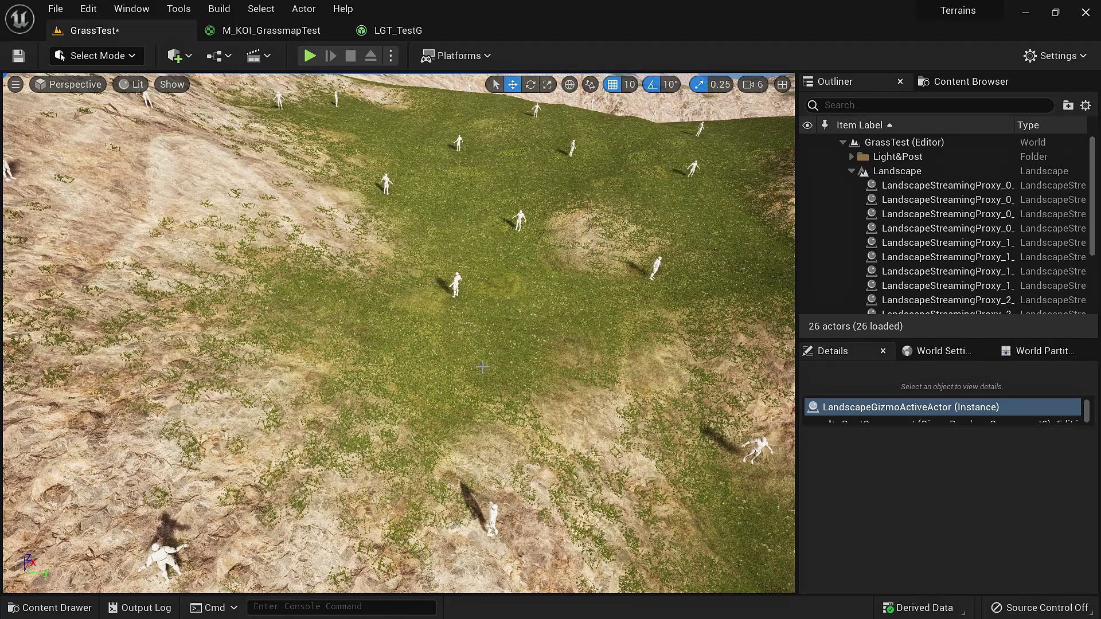
{"action": "right_click_drag", "start_coordinate": [464, 348], "coordinate": [396, 341]}
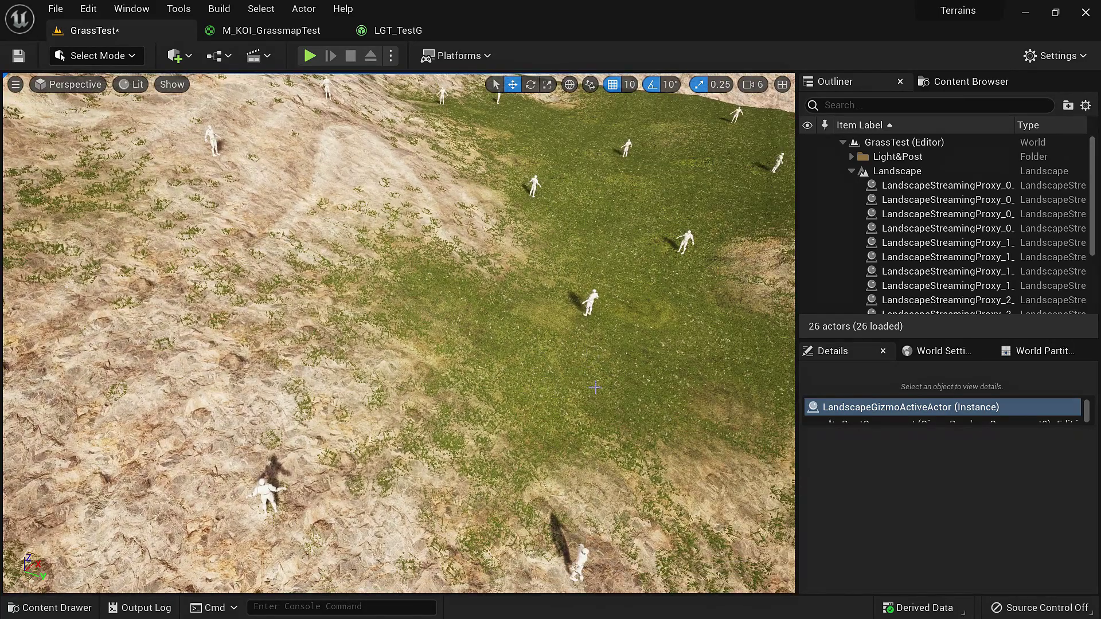
{"action": "right_click_drag", "start_coordinate": [583, 378], "coordinate": [593, 378]}
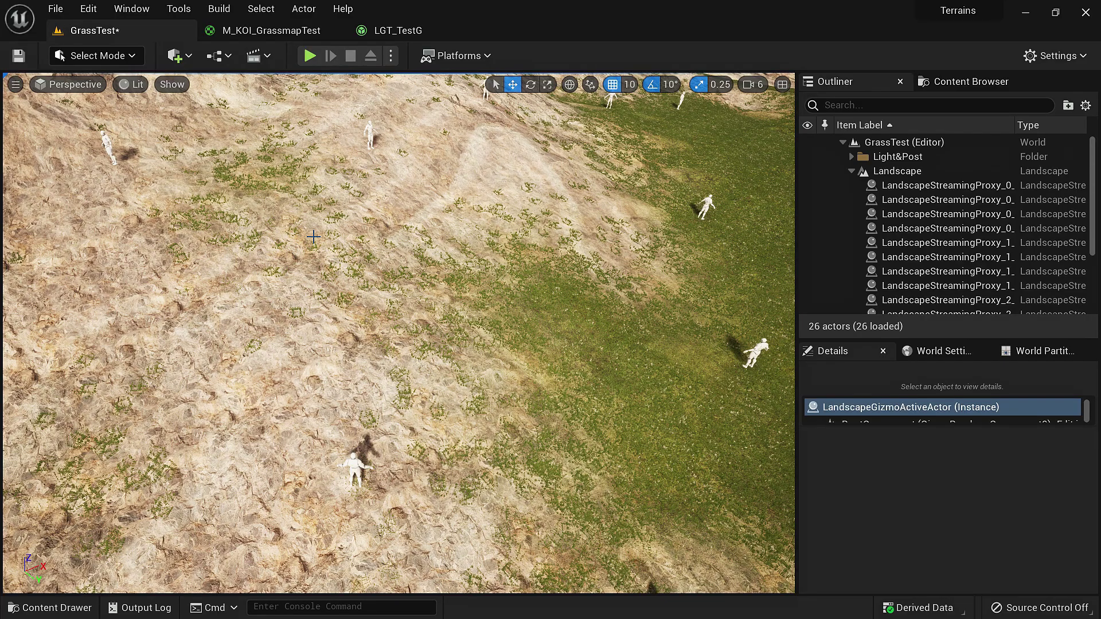
{"action": "scroll", "coordinate": [313, 237], "scroll_direction": "up", "scroll_amount": 10}
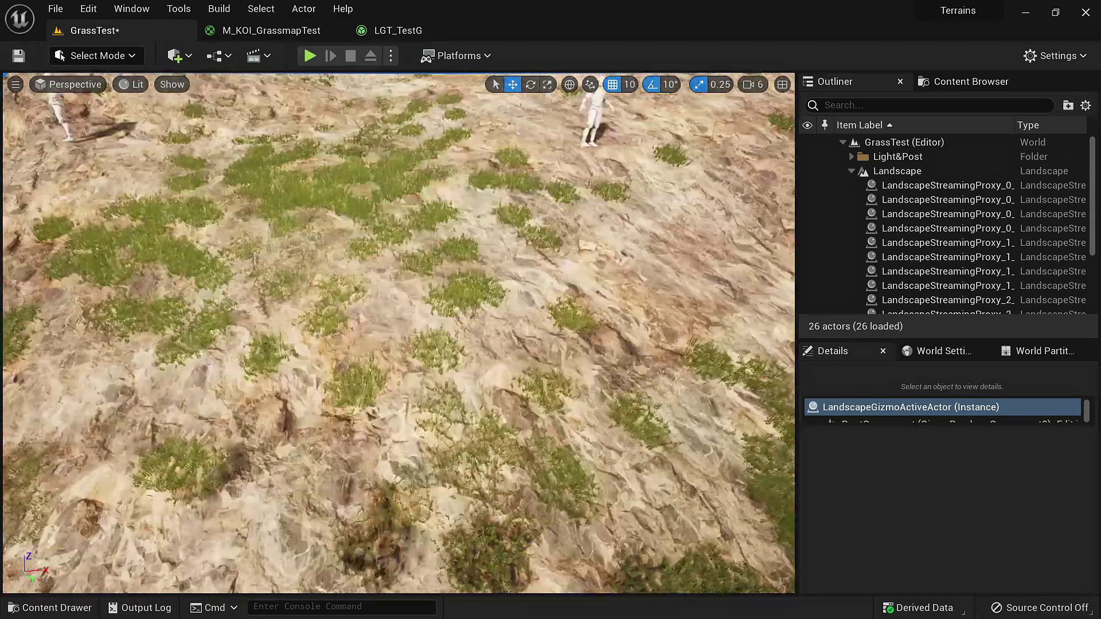
{"action": "scroll", "coordinate": [308, 212], "scroll_direction": "down", "scroll_amount": 10}
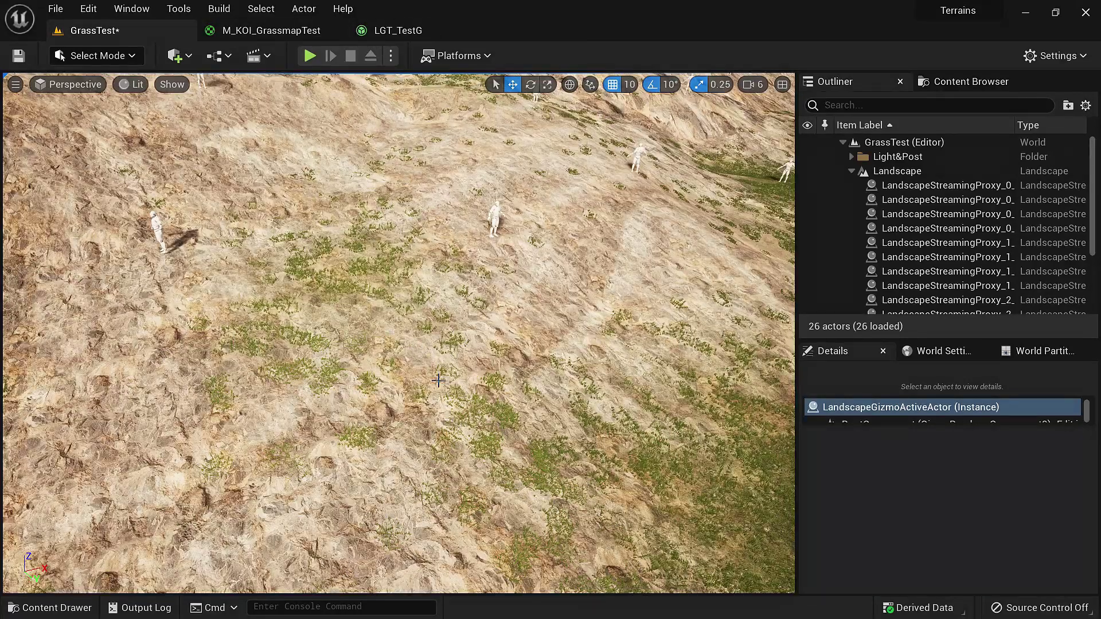
In the M_KOI_GrassmapTest graph, make room around the Sample nodes and add a ScalarParameter between them.
{"action": "left_click", "coordinate": [269, 31]}
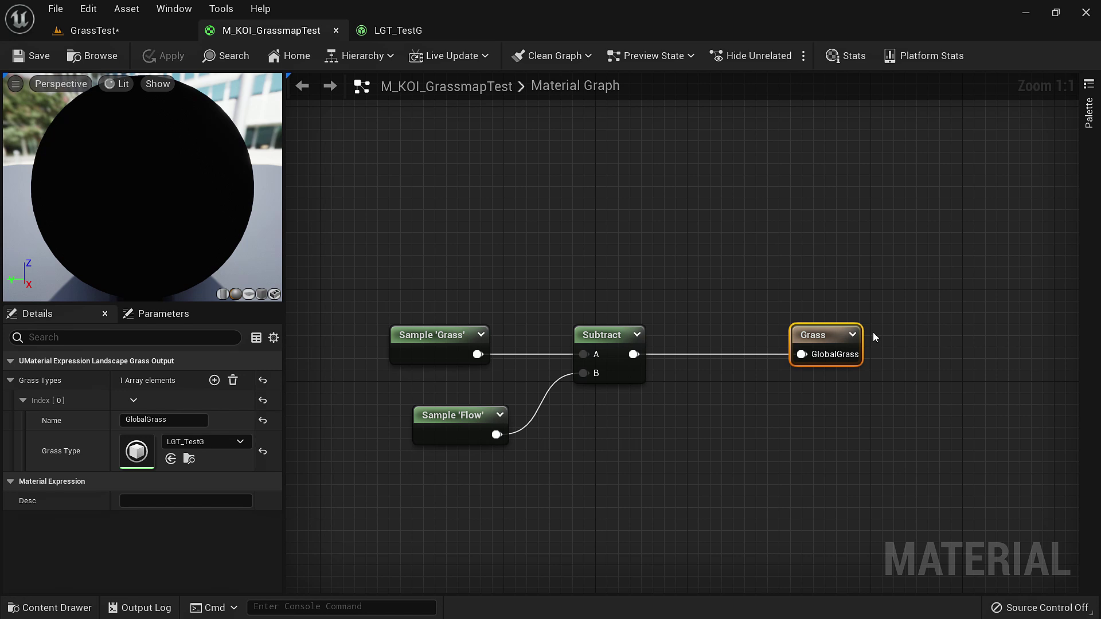
{"action": "right_click_drag", "start_coordinate": [460, 370], "coordinate": [516, 418]}
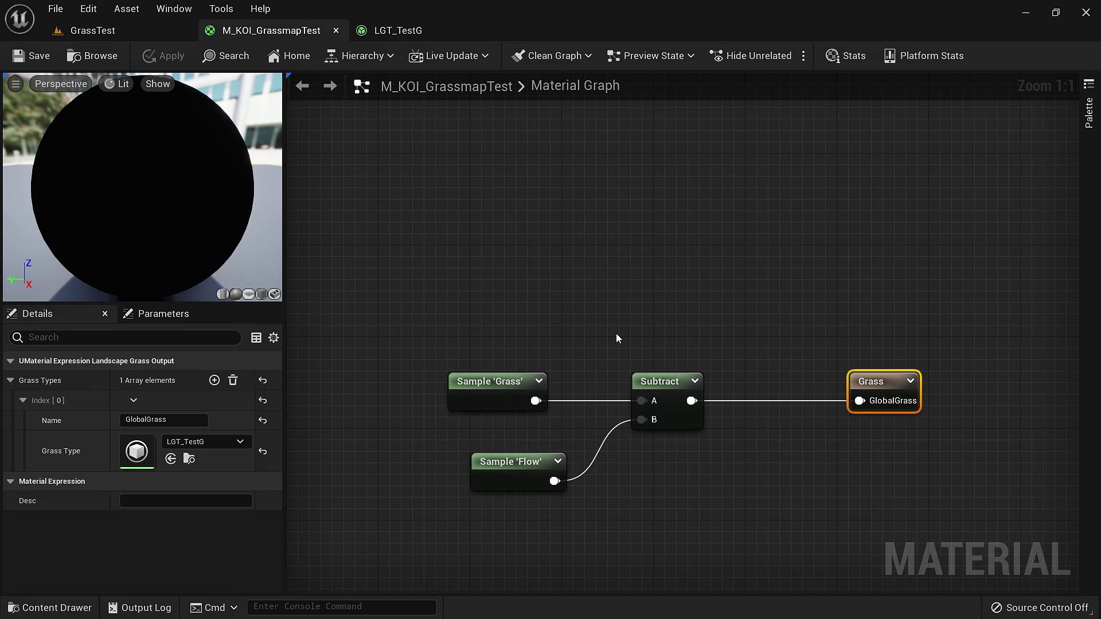
{"action": "left_click_drag", "start_coordinate": [504, 400], "coordinate": [425, 378]}
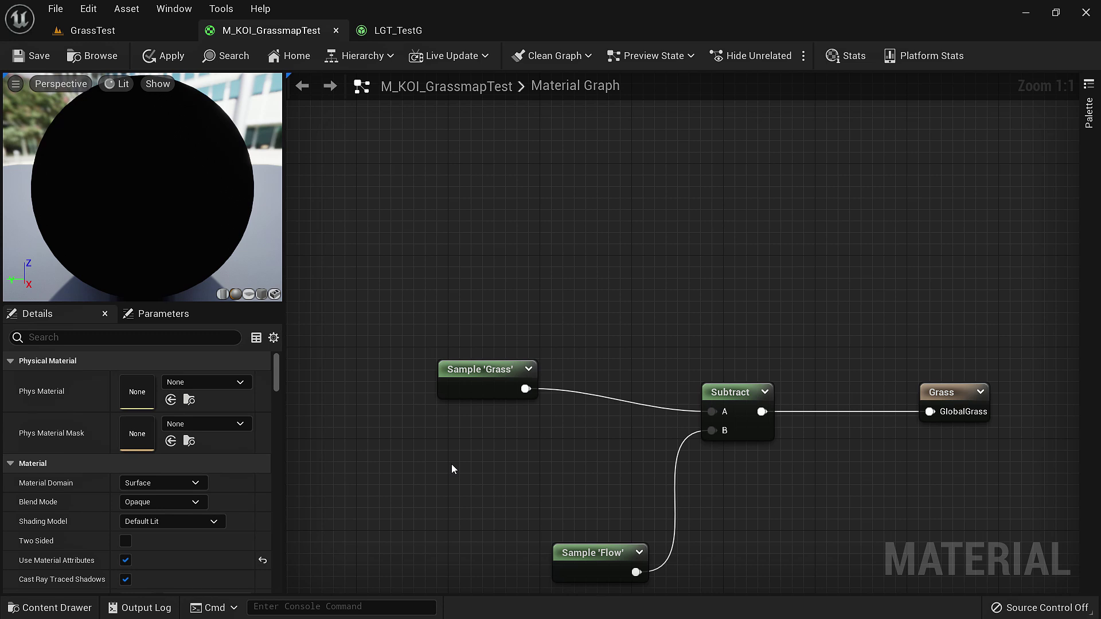
{"action": "right_click", "coordinate": [452, 463]}
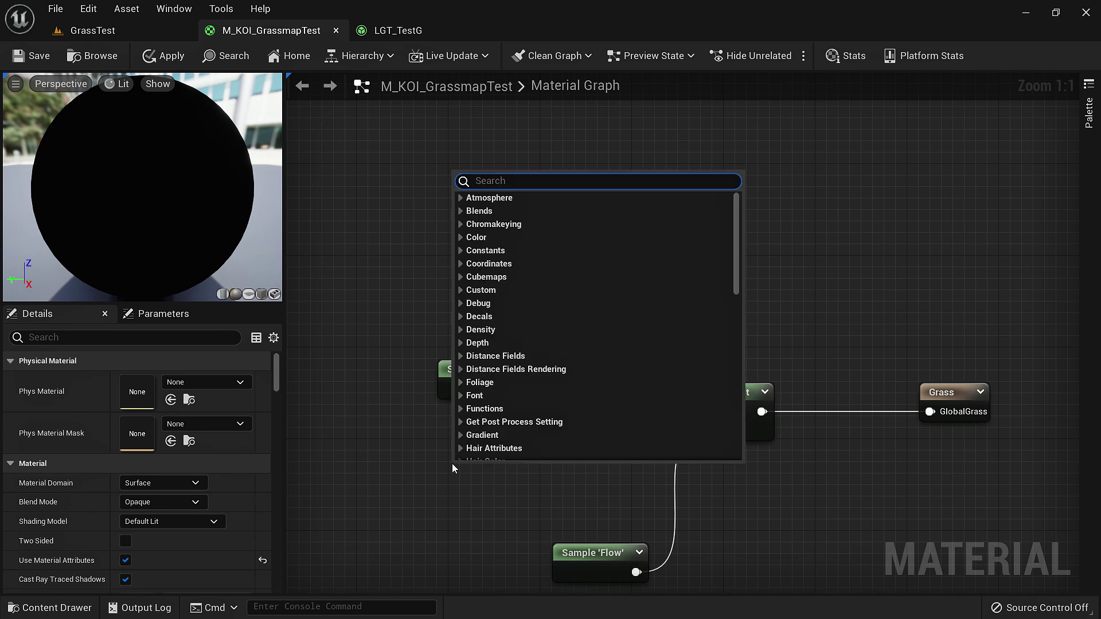
{"action": "type", "text": "scala"}
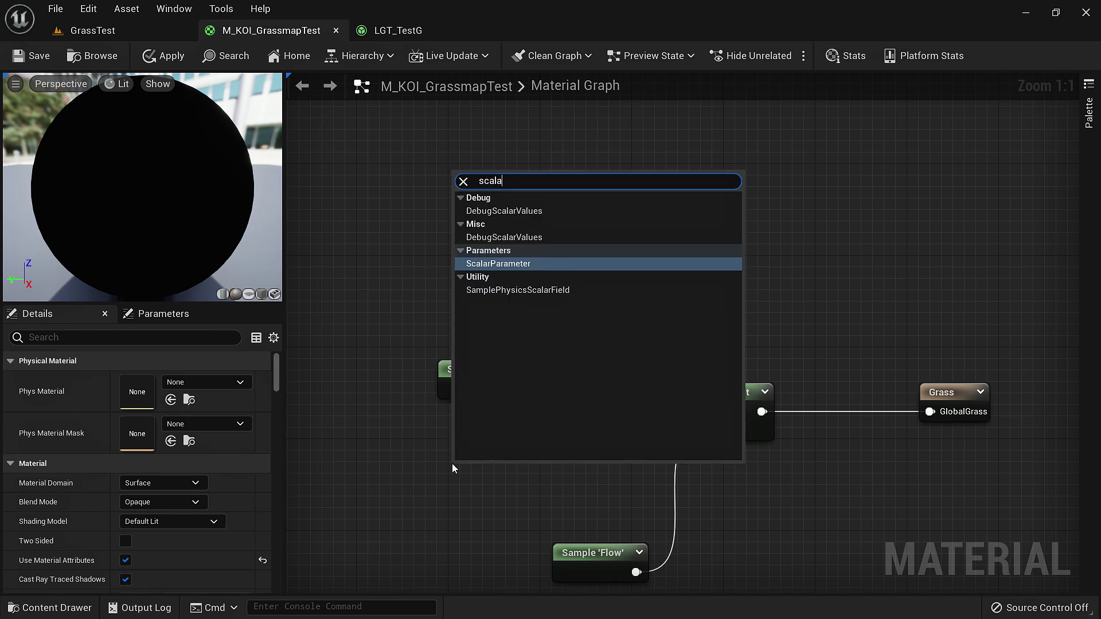
{"action": "left_click", "coordinate": [527, 263]}
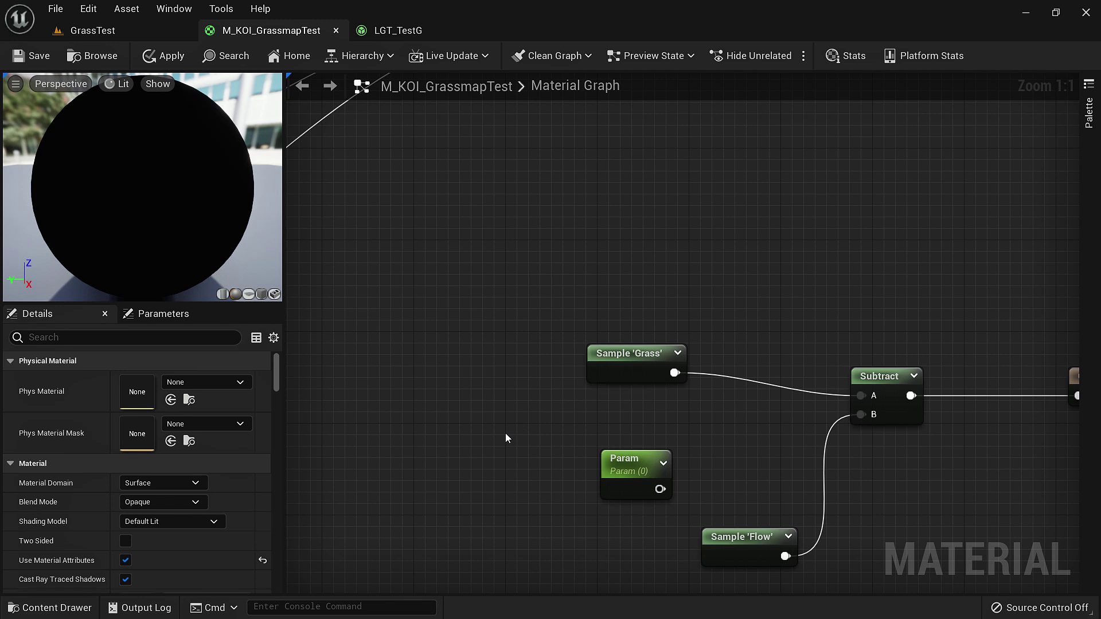
{"action": "key", "text": "s"}
{"action": "left_click", "coordinate": [500, 415]}
{"action": "type", "text": "ssssssssss"}
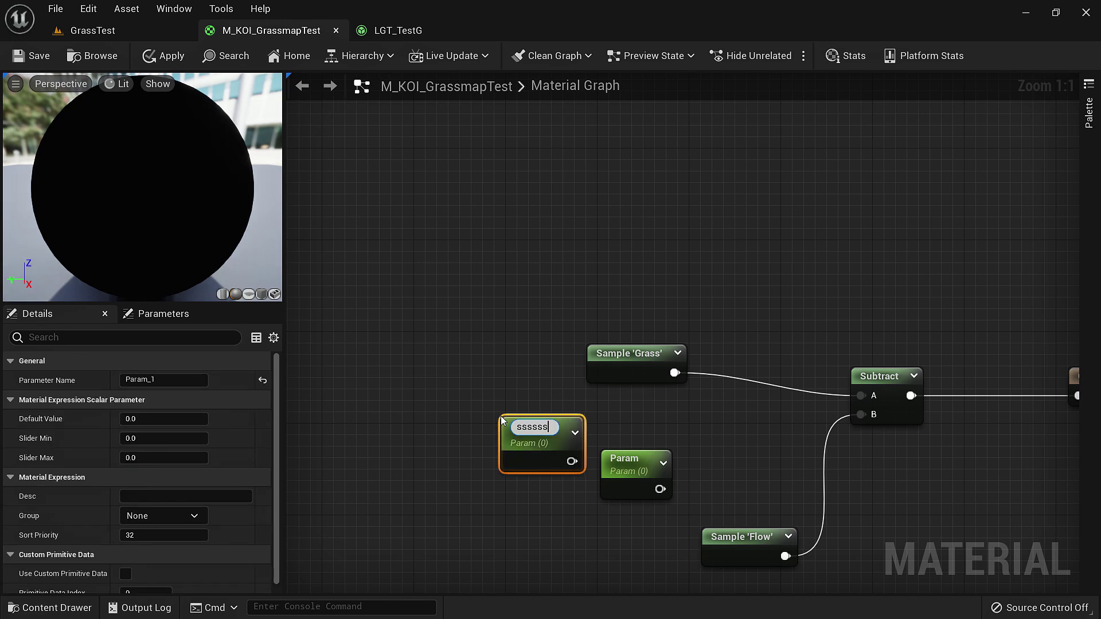
{"action": "left_click", "coordinate": [521, 455]}
{"action": "key", "text": "Delete"}
Name the scalar parameter GrassLayerWeight and place it just beneath the Sample 'Grass' node.
{"action": "left_click", "coordinate": [628, 459]}
{"action": "left_click", "coordinate": [185, 380]}
{"action": "type", "text": "GrassLate"}
{"action": "key", "text": "BackSpace"}
{"action": "key", "text": "BackSpace"}
{"action": "type", "text": "yerWeight"}
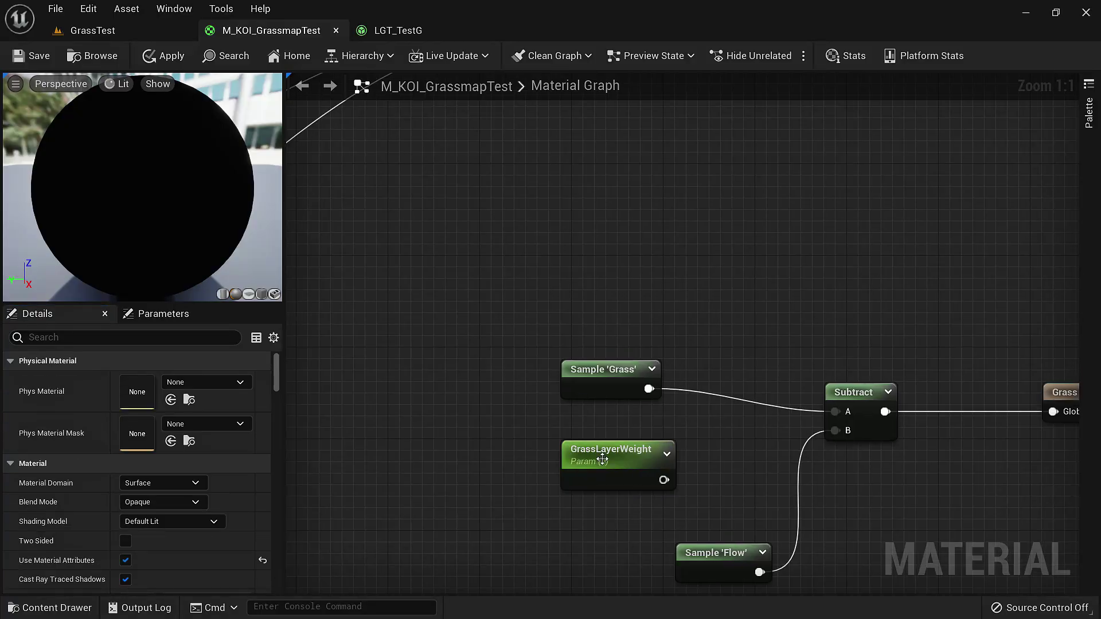
{"action": "left_click_drag", "start_coordinate": [611, 447], "coordinate": [588, 424]}
Add a Multiply node combining Sample 'Grass' with GrassLayerWeight, and feed its result into the Subtract node's A input.
{"action": "left_click", "coordinate": [721, 313]}
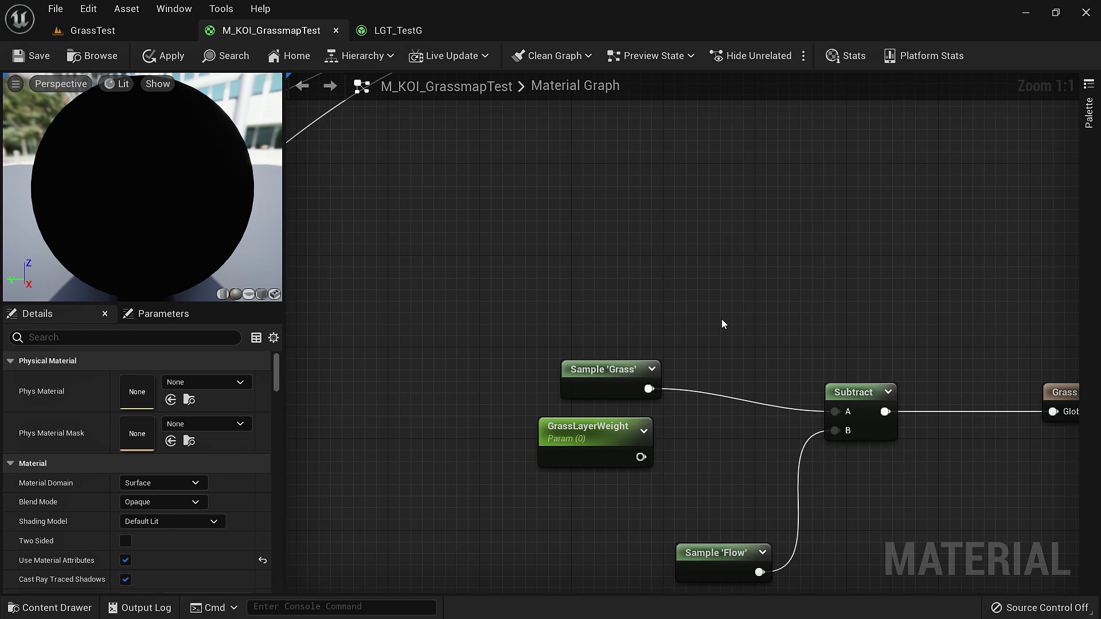
{"action": "key", "text": "m"}
{"action": "left_click", "coordinate": [723, 346]}
{"action": "left_click_drag", "start_coordinate": [653, 389], "coordinate": [729, 355]}
{"action": "left_click_drag", "start_coordinate": [642, 457], "coordinate": [729, 374]}
{"action": "left_click_drag", "start_coordinate": [617, 381], "coordinate": [575, 375]}
{"action": "left_click_drag", "start_coordinate": [765, 353], "coordinate": [835, 412]}
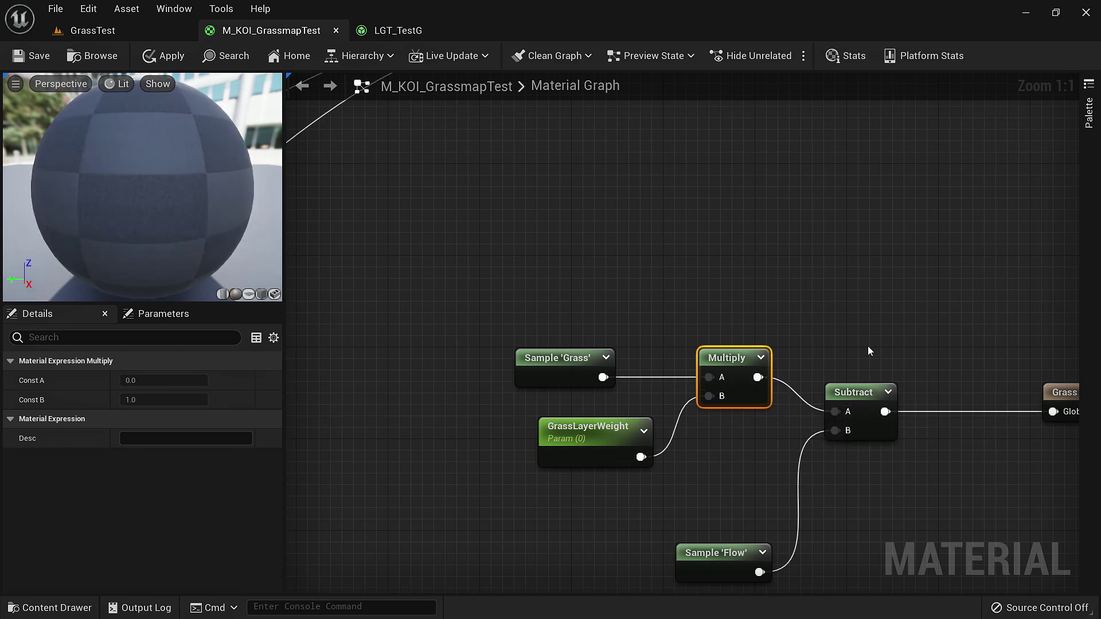
Set the default value of the GrassLayerWeight parameter to 1.
{"action": "left_click", "coordinate": [591, 442]}
{"action": "left_click", "coordinate": [159, 420]}
{"action": "type", "text": "1"}
{"action": "key", "text": "Return"}
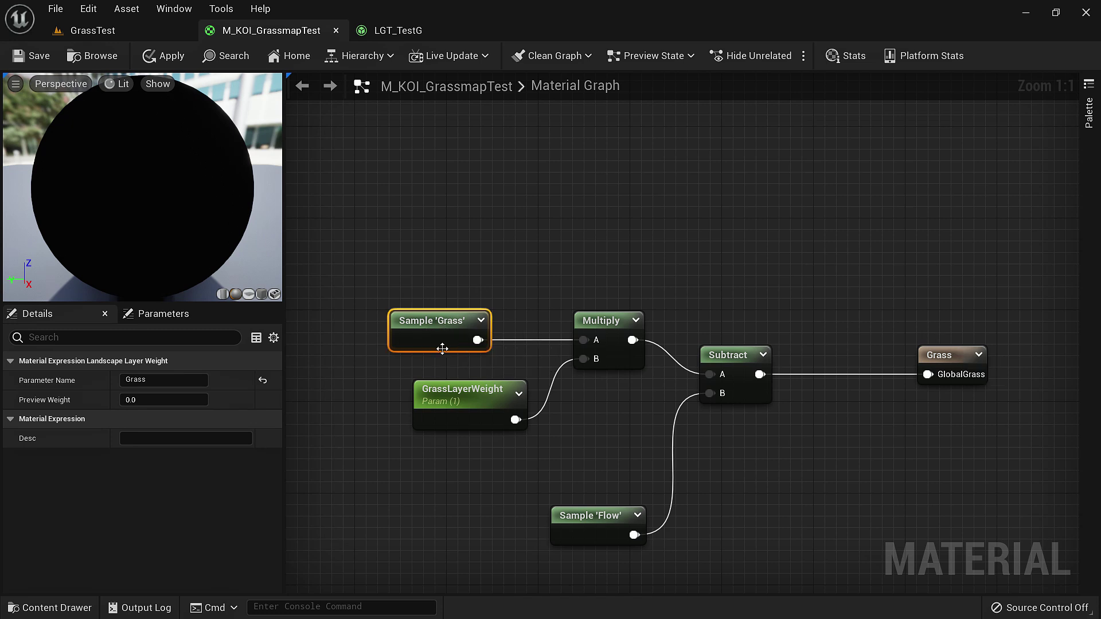
{"action": "left_click", "coordinate": [428, 402]}
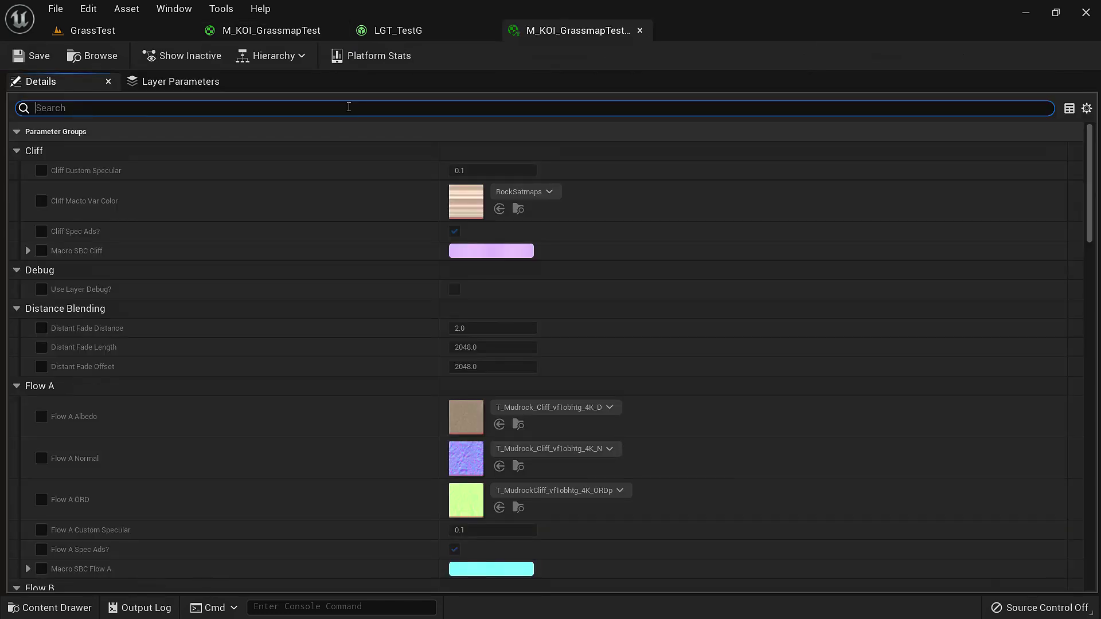
Filter the landscape material instance's parameters by "grass", enable the GrassLayerWeight override and set it to 0.6.
{"action": "type", "text": "grass"}
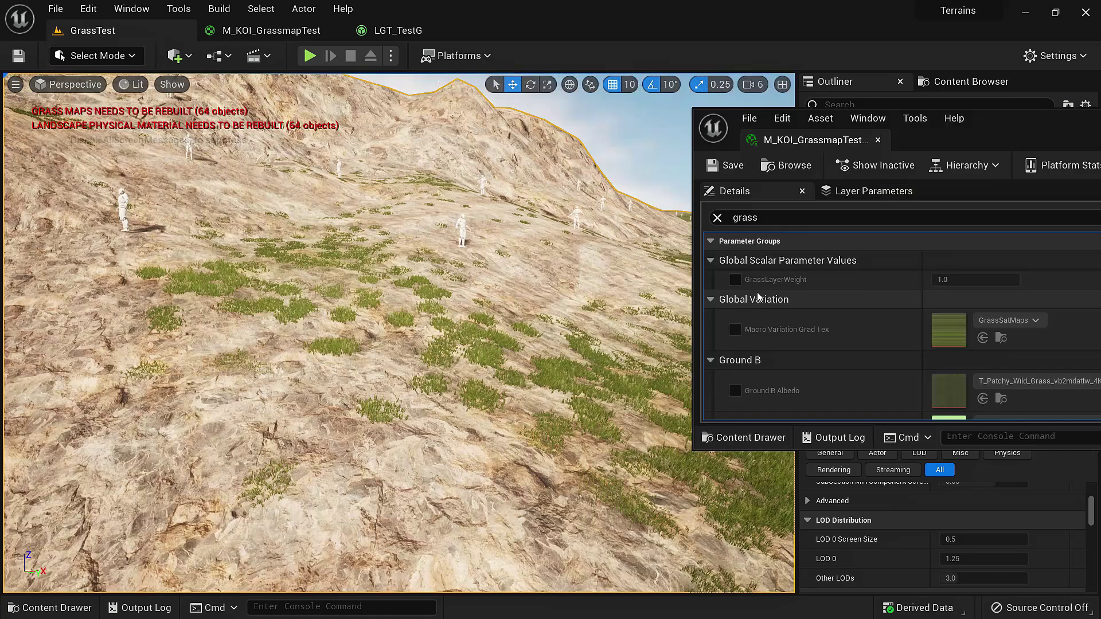
{"action": "left_click", "coordinate": [735, 279]}
{"action": "left_click", "coordinate": [956, 280]}
{"action": "type", "text": "0.6"}
{"action": "key", "text": "Return"}
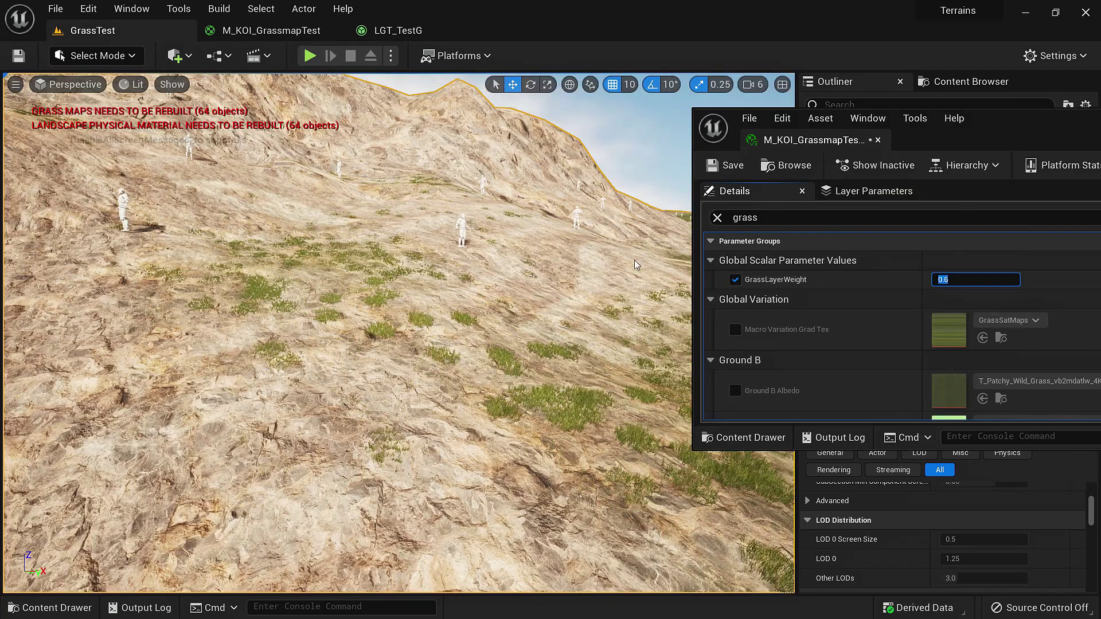
Lower GrassLayerWeight to 0.1 in the material instance and view the grass on the rocky slope.
{"action": "type", "text": "0.1"}
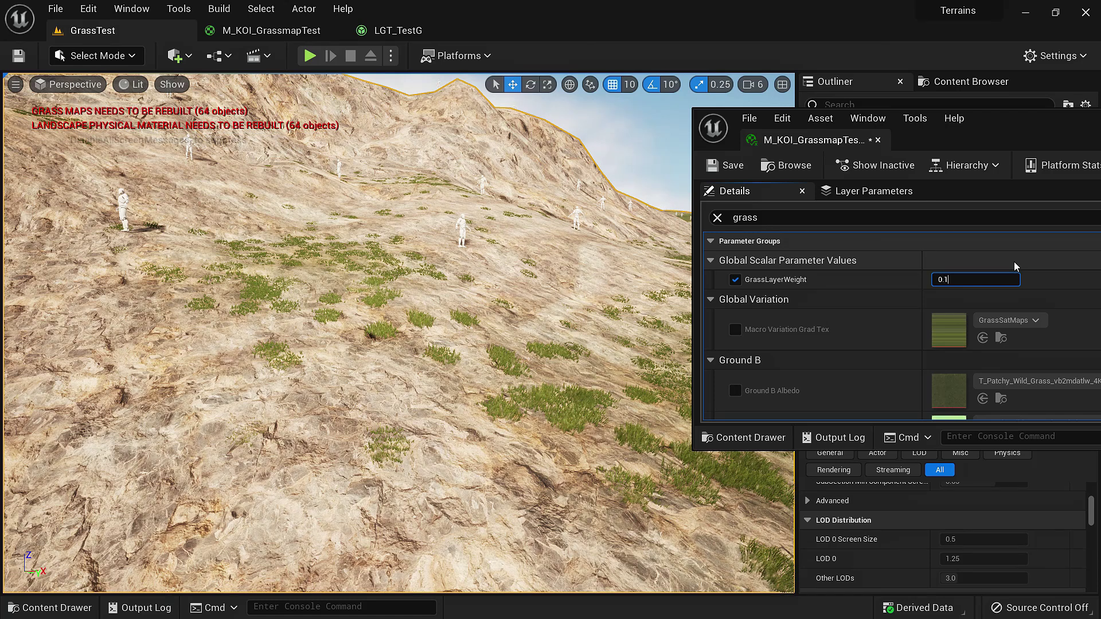
{"action": "key", "text": "Return"}
{"action": "right_click_drag", "start_coordinate": [411, 333], "coordinate": [406, 343]}
{"action": "key", "text": "w"}
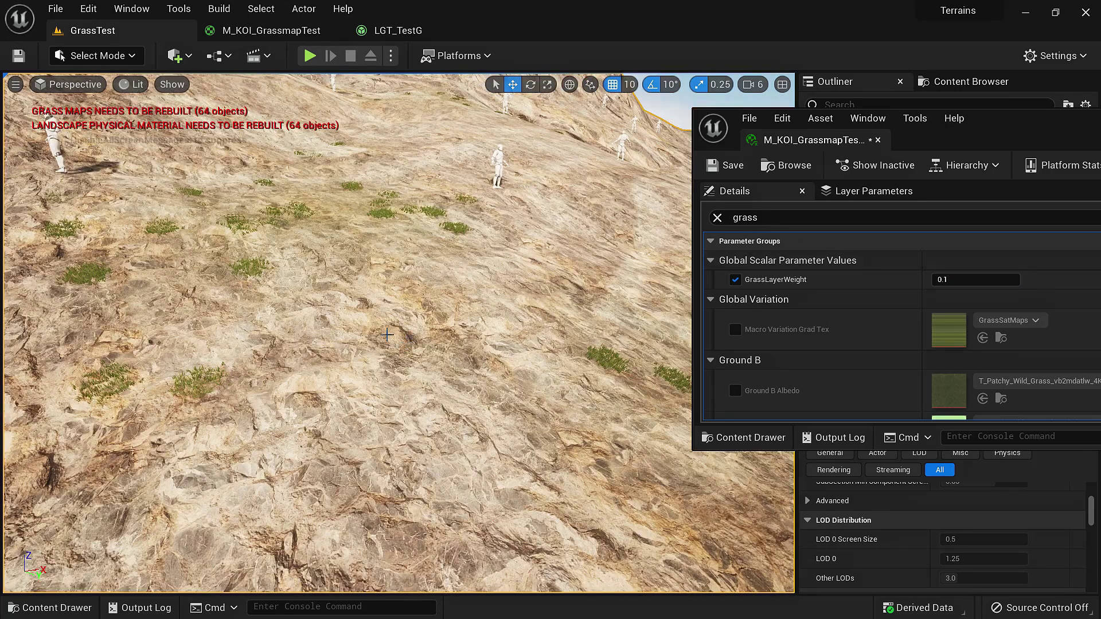
Set GrassLayerWeight to 1 and back to 0.1 to compare grass density, moving on to the grassy patch.
{"action": "left_click", "coordinate": [949, 281]}
{"action": "type", "text": "1"}
{"action": "key", "text": "Return"}
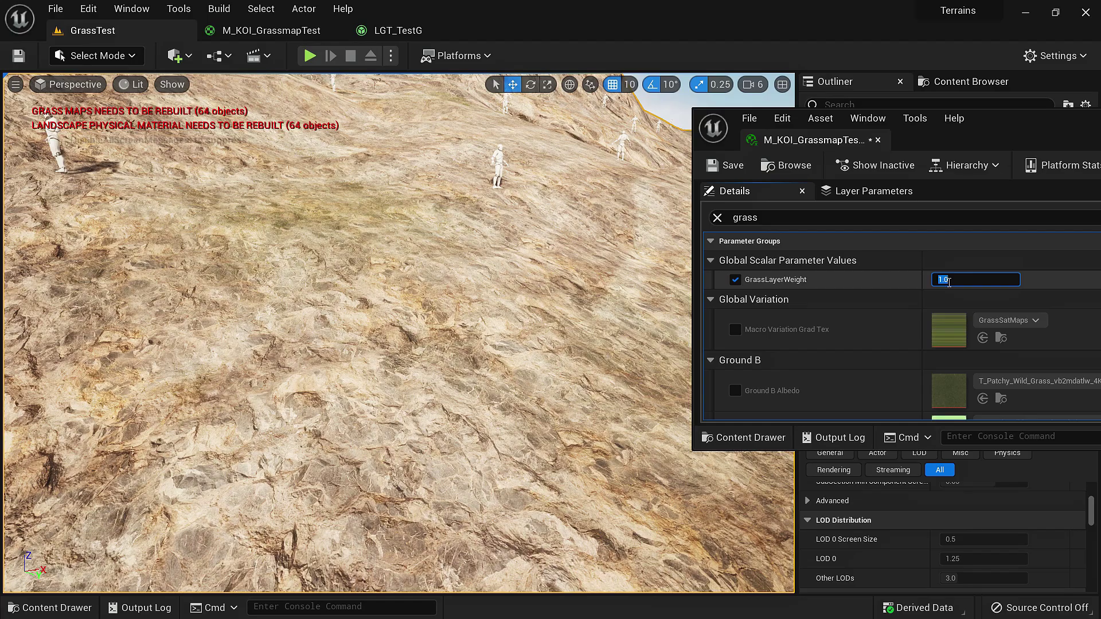
{"action": "type", "text": "0.1"}
{"action": "key", "text": "Return"}
{"action": "right_click_drag", "start_coordinate": [487, 276], "coordinate": [648, 315]}
{"action": "key", "text": "w"}
Toggle GrassLayerWeight between 1 and 0.1 over the grassy patch and examine the difference up close.
{"action": "left_click", "coordinate": [997, 282]}
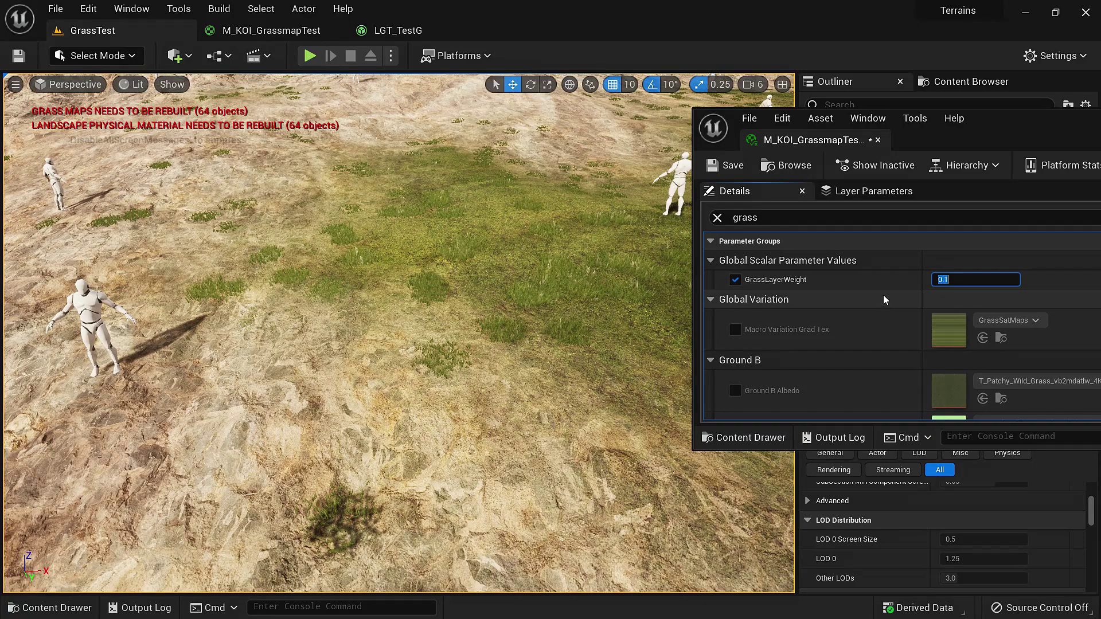
{"action": "type", "text": "1"}
{"action": "key", "text": "Return"}
{"action": "type", "text": "0..1"}
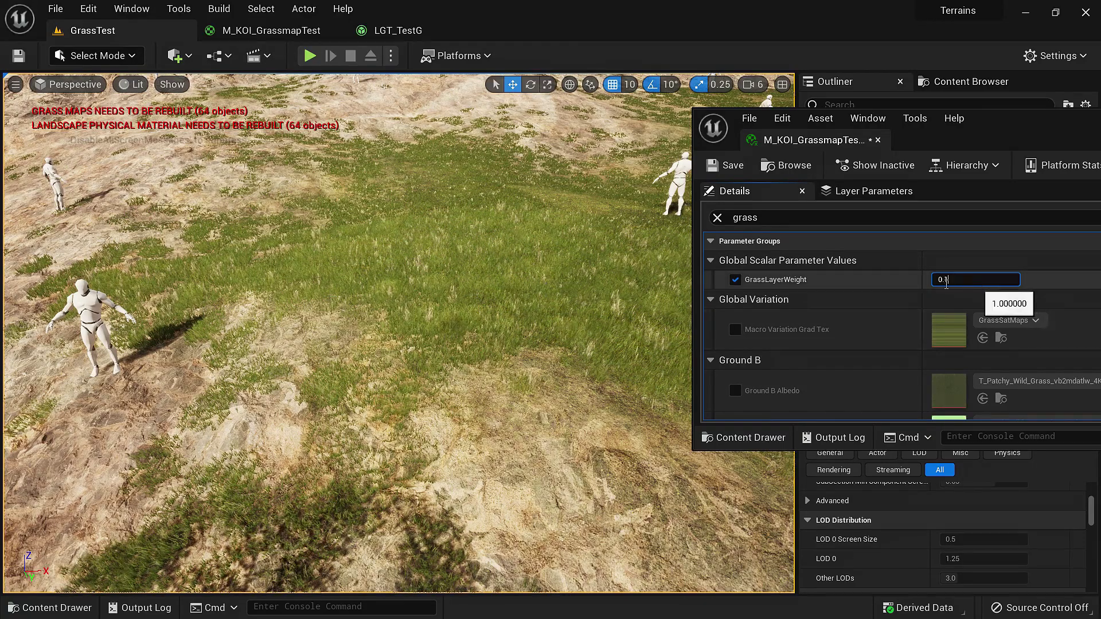
{"action": "key", "text": "Return"}
{"action": "right_click_drag", "start_coordinate": [413, 280], "coordinate": [412, 281]}
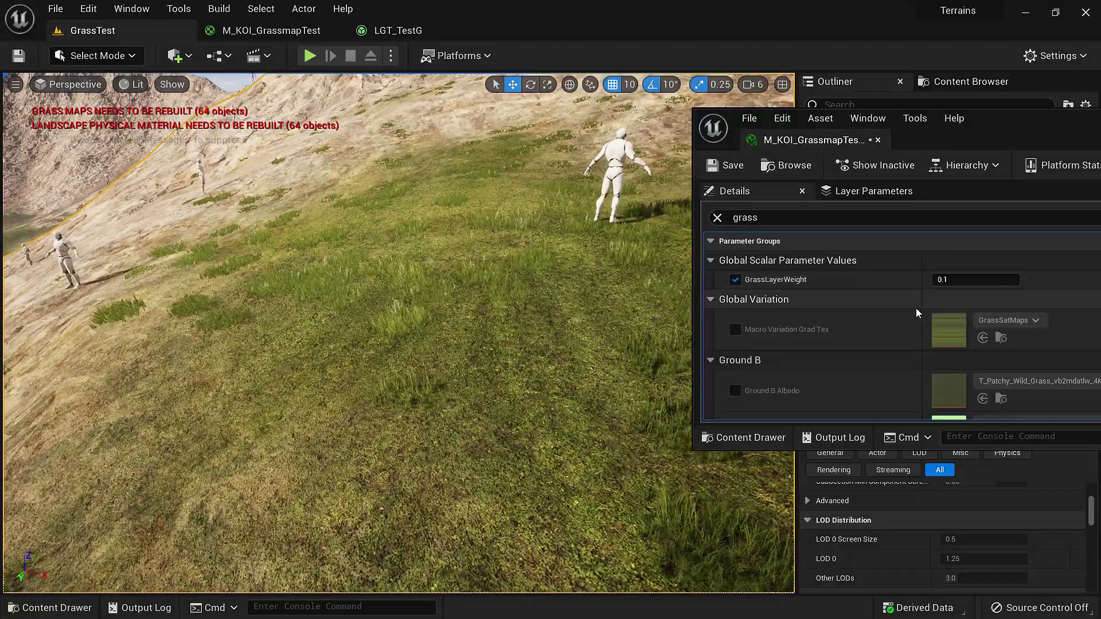
Try a GrassLayerWeight of 0.4, restore it to 1, and view the grass across the meadow.
{"action": "left_click", "coordinate": [988, 281]}
{"action": "type", "text": "0.4"}
{"action": "key", "text": "Return"}
{"action": "type", "text": "1"}
{"action": "key", "text": "Return"}
{"action": "right_click_drag", "start_coordinate": [606, 330], "coordinate": [606, 330]}
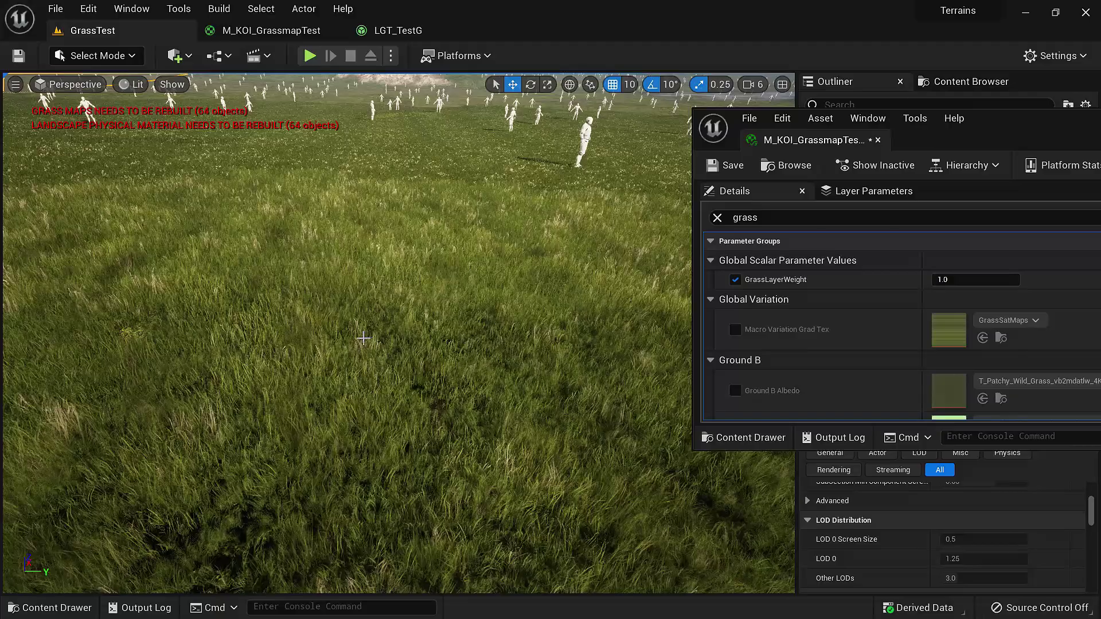
Try GrassLayerWeight values of 0.7 and 0.6 in the material instance to compare the grass density on the meadow.
{"action": "left_click", "coordinate": [967, 282]}
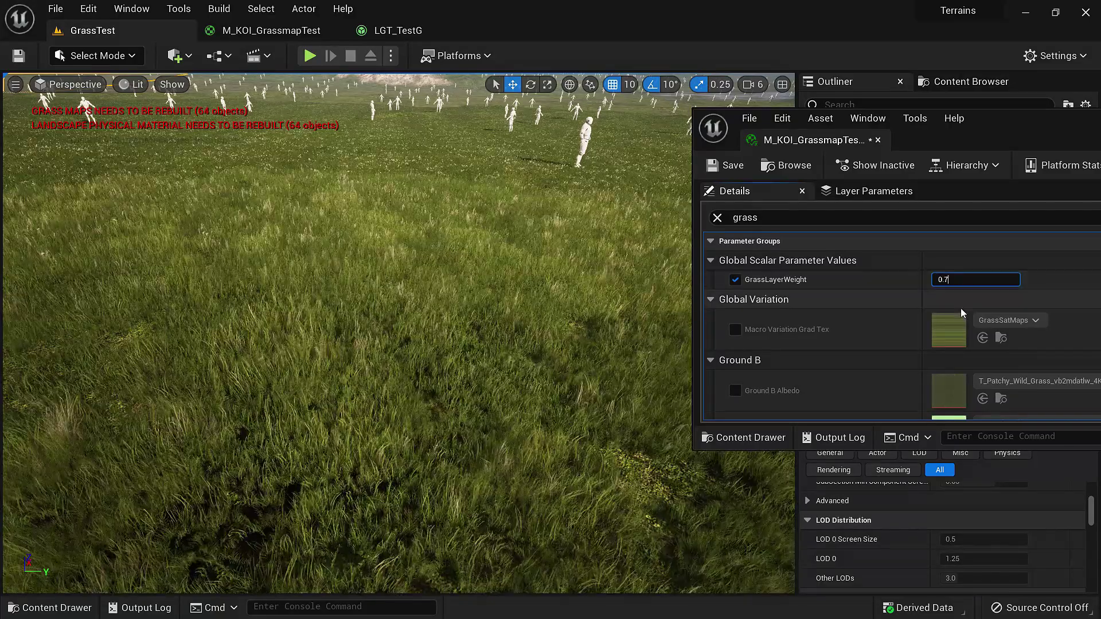
{"action": "type", "text": "0"}
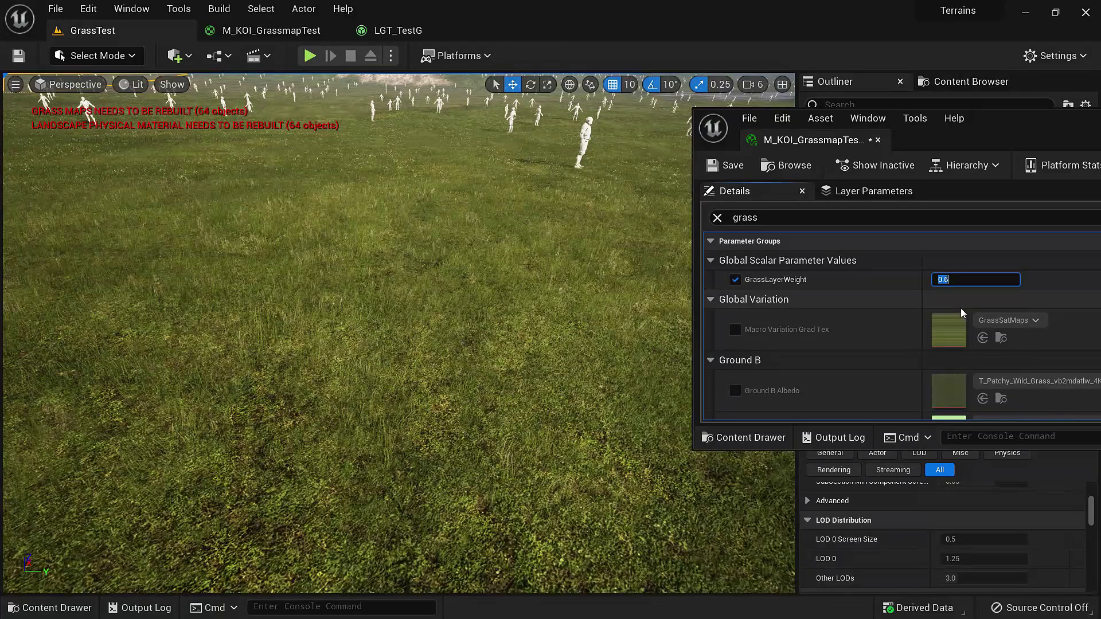
{"action": "type", "text": ".6"}
{"action": "key", "text": "Return"}
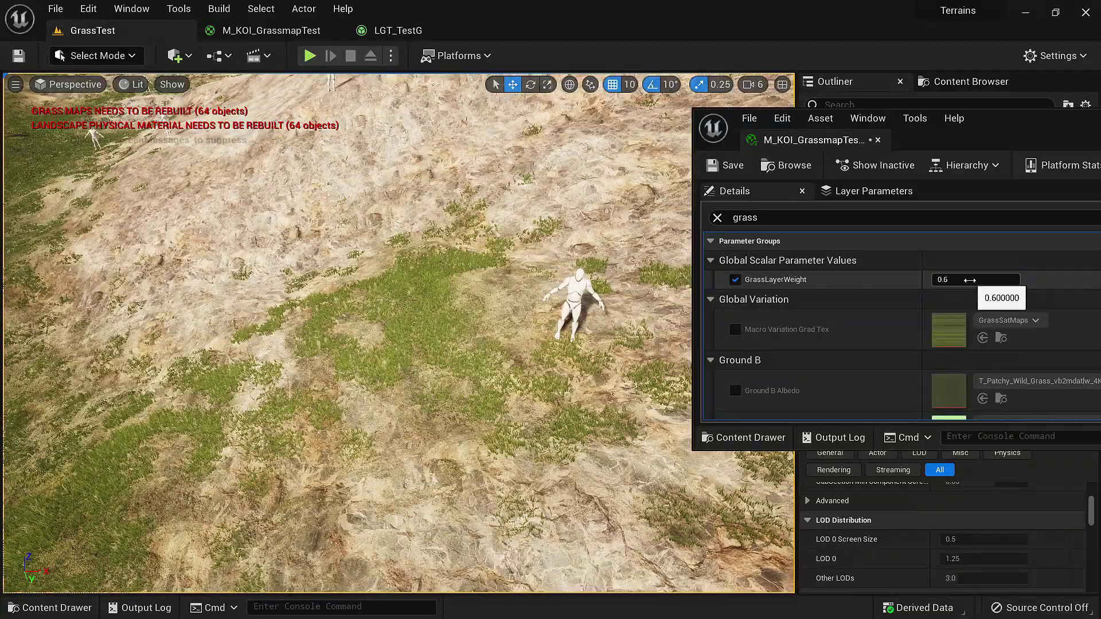
Set GrassLayerWeight to 2 in the material instance and view the grass on the rocky slope.
{"action": "left_click", "coordinate": [969, 281]}
{"action": "type", "text": "2"}
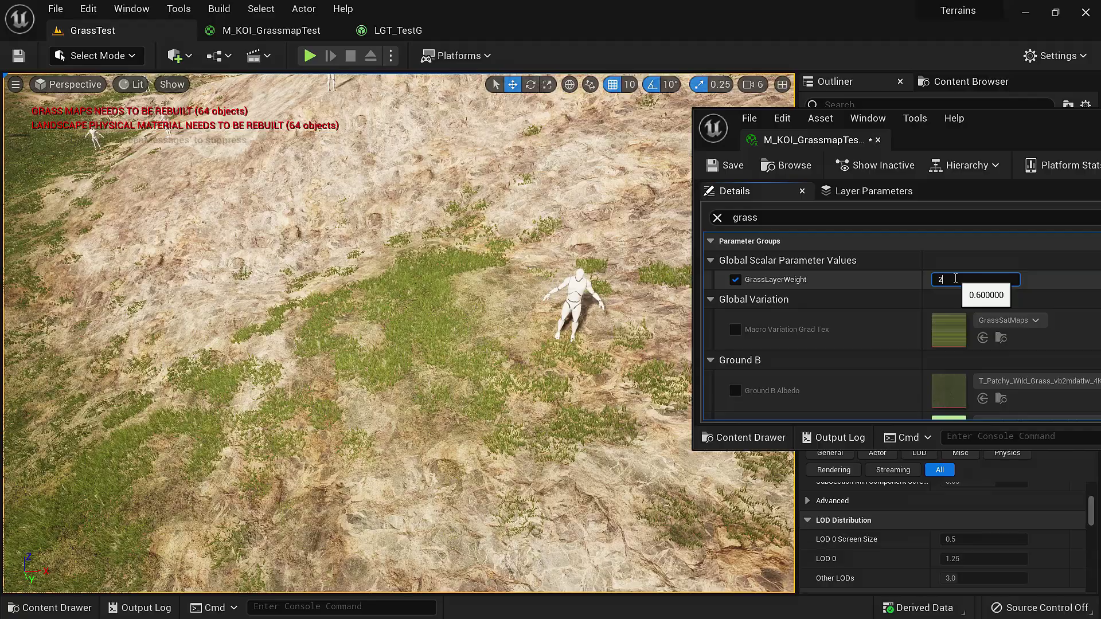
{"action": "key", "text": "Return"}
{"action": "right_click_drag", "start_coordinate": [574, 321], "coordinate": [659, 276]}
{"action": "mouse_move", "coordinate": [396, 321]}
{"action": "right_mouse_down"}
{"action": "mouse_move", "coordinate": [416, 313]}
{"action": "mouse_move", "coordinate": [551, 361]}
{"action": "mouse_move", "coordinate": [401, 333]}
{"action": "right_mouse_up"}
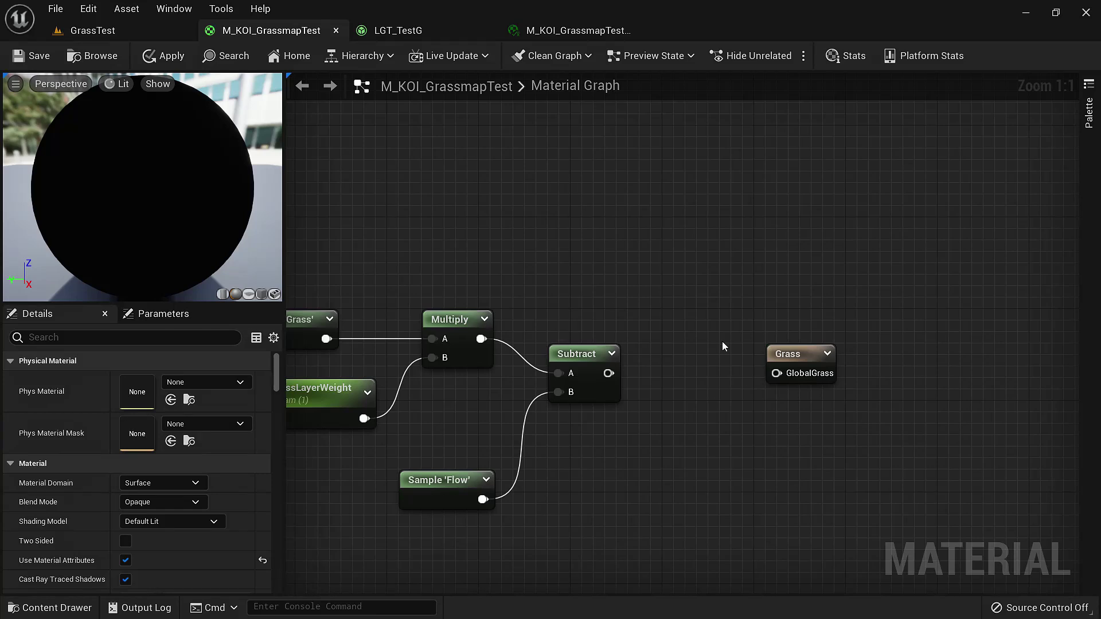
Feed a constant of 1 into the Grass node's GlobalGrass input and view the grass across the landscape.
{"action": "left_click", "coordinate": [671, 278]}
{"action": "left_click_drag", "start_coordinate": [698, 300], "coordinate": [777, 373]}
{"action": "left_click_drag", "start_coordinate": [683, 281], "coordinate": [686, 354]}
{"action": "left_click", "coordinate": [164, 380]}
{"action": "type", "text": "1"}
{"action": "key", "text": "Return"}
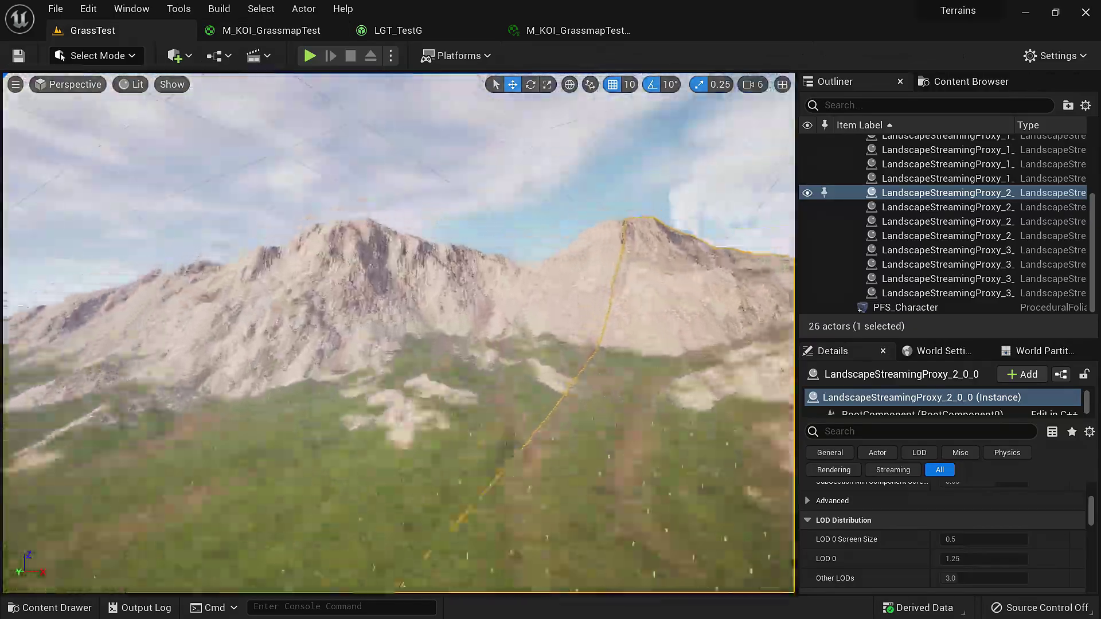
{"action": "key", "text": "w"}
{"action": "right_click_drag", "start_coordinate": [399, 333], "coordinate": [287, 344]}
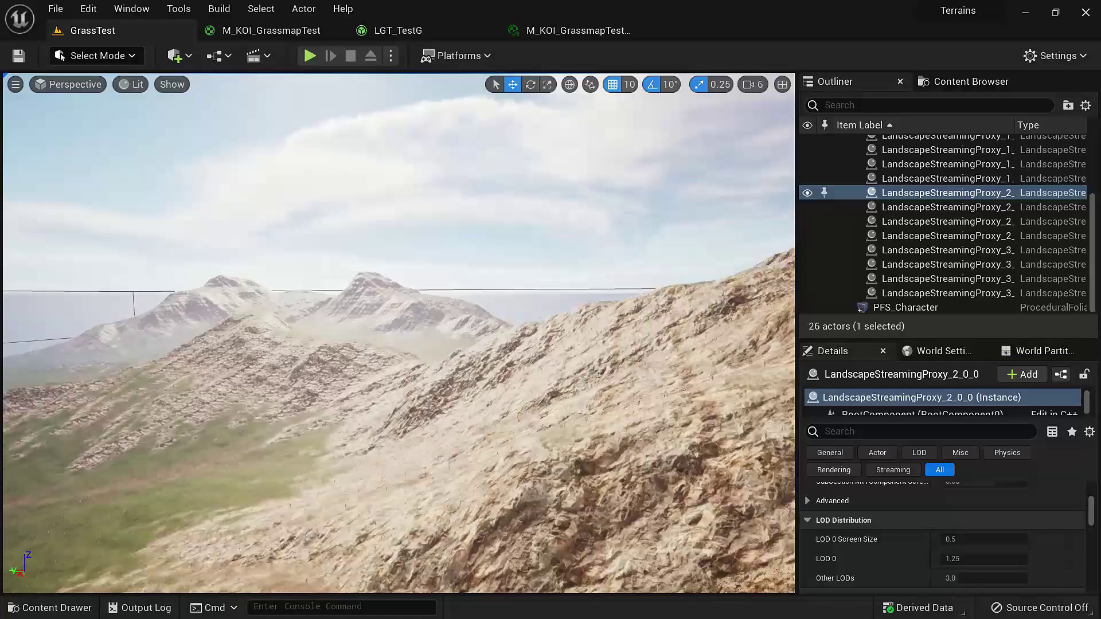
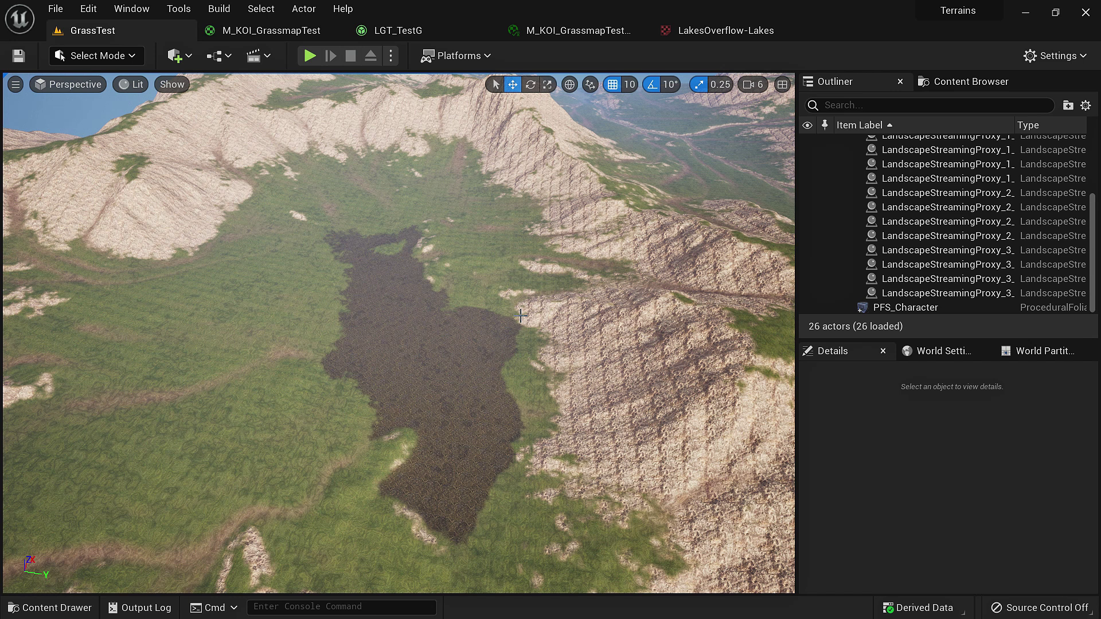
View the lake area on the landscape and set the LakesOverflow-Lakes texture's compression to Masks.
{"action": "right_click_drag", "start_coordinate": [466, 342], "coordinate": [420, 367]}
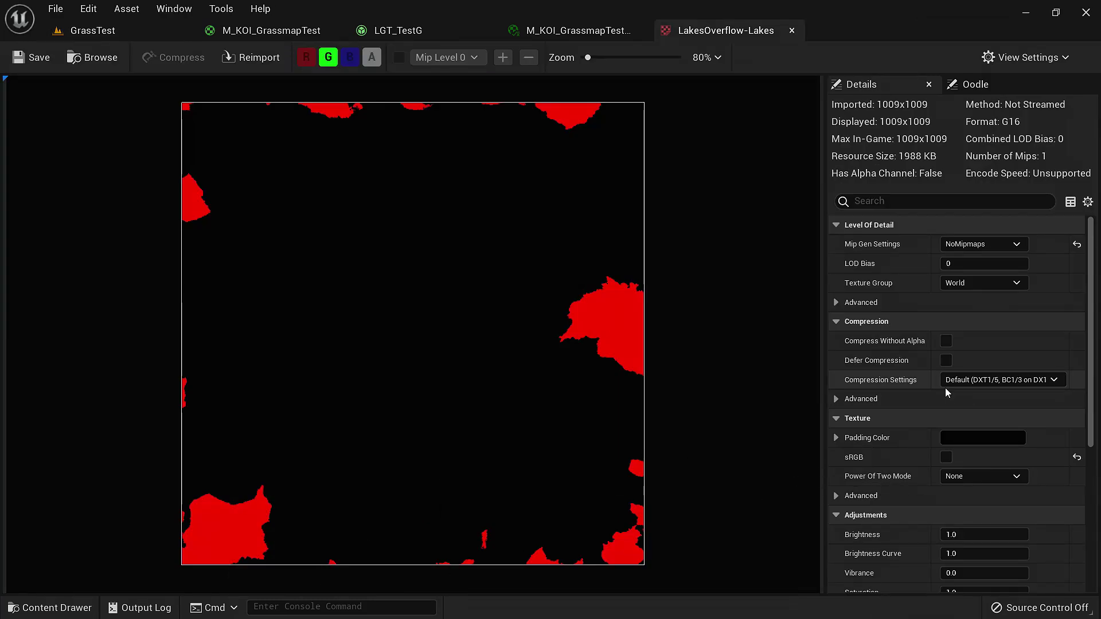
{"action": "left_click", "coordinate": [1005, 381]}
{"action": "left_click", "coordinate": [975, 422]}
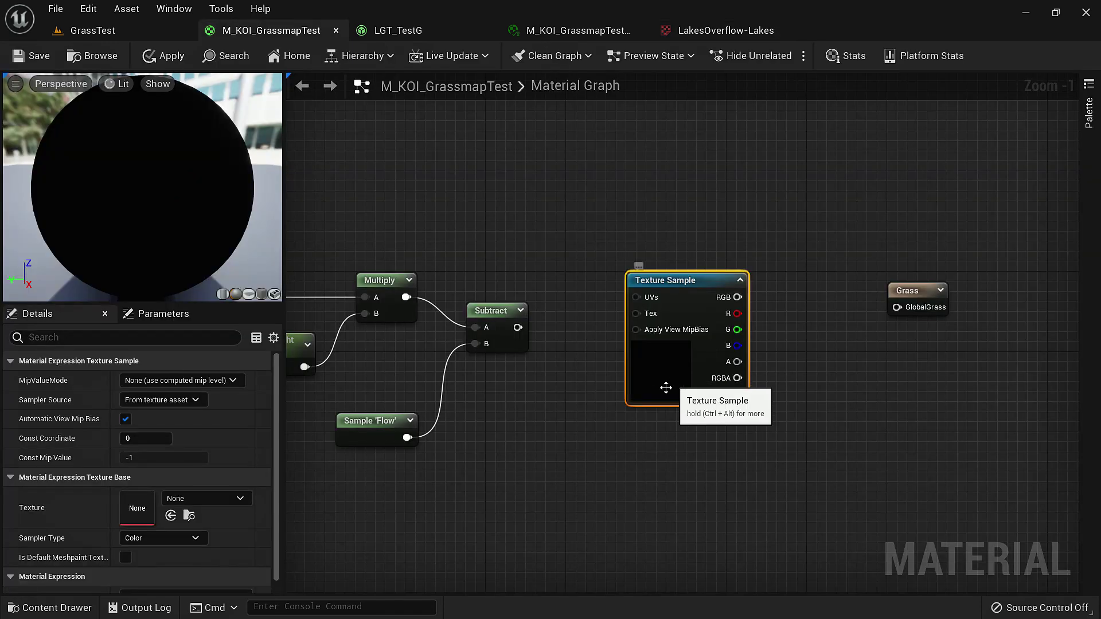
Assign the LakesOverflow-Lakes texture to the new Texture Sample node.
{"action": "left_click", "coordinate": [207, 498]}
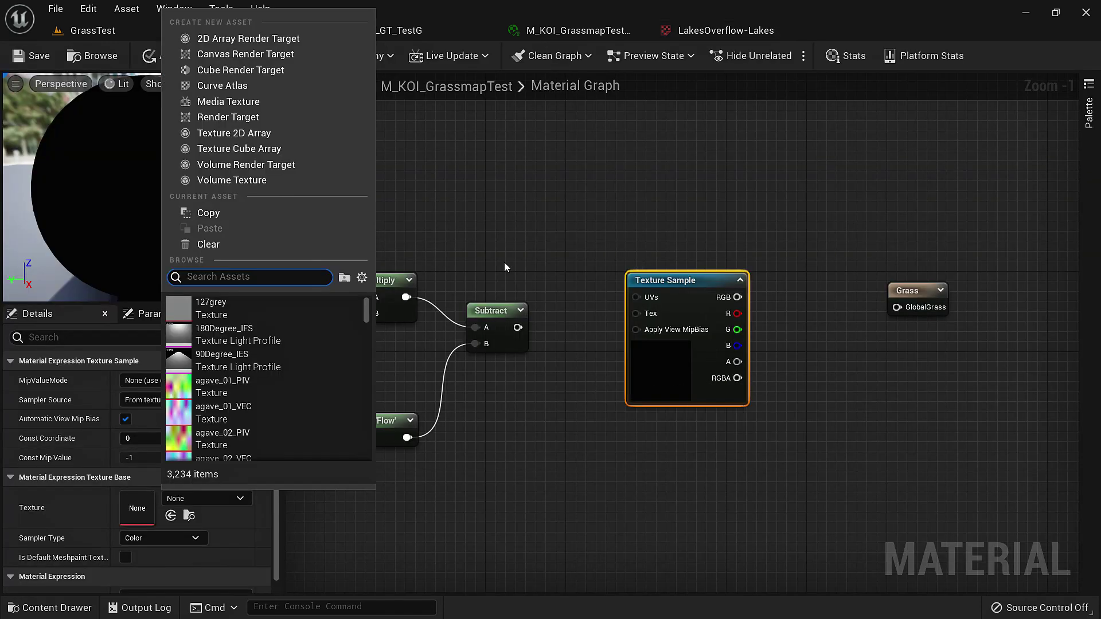
{"action": "type", "text": "lake"}
{"action": "left_click", "coordinate": [237, 308]}
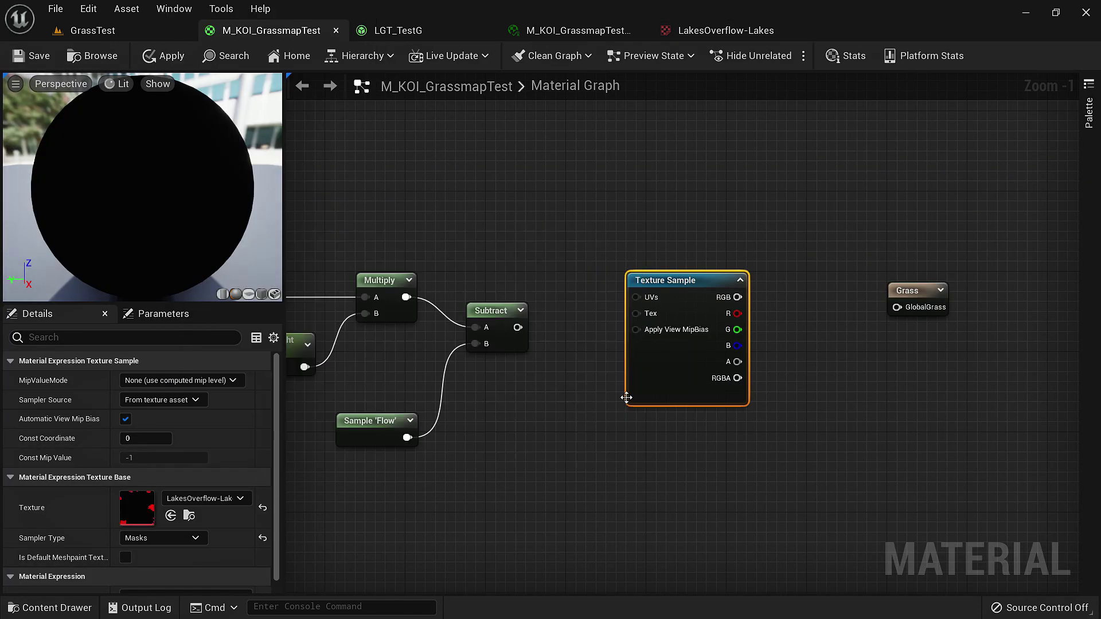
{"action": "right_click_drag", "start_coordinate": [763, 178], "coordinate": [625, 269]}
{"action": "left_click", "coordinate": [621, 273]}
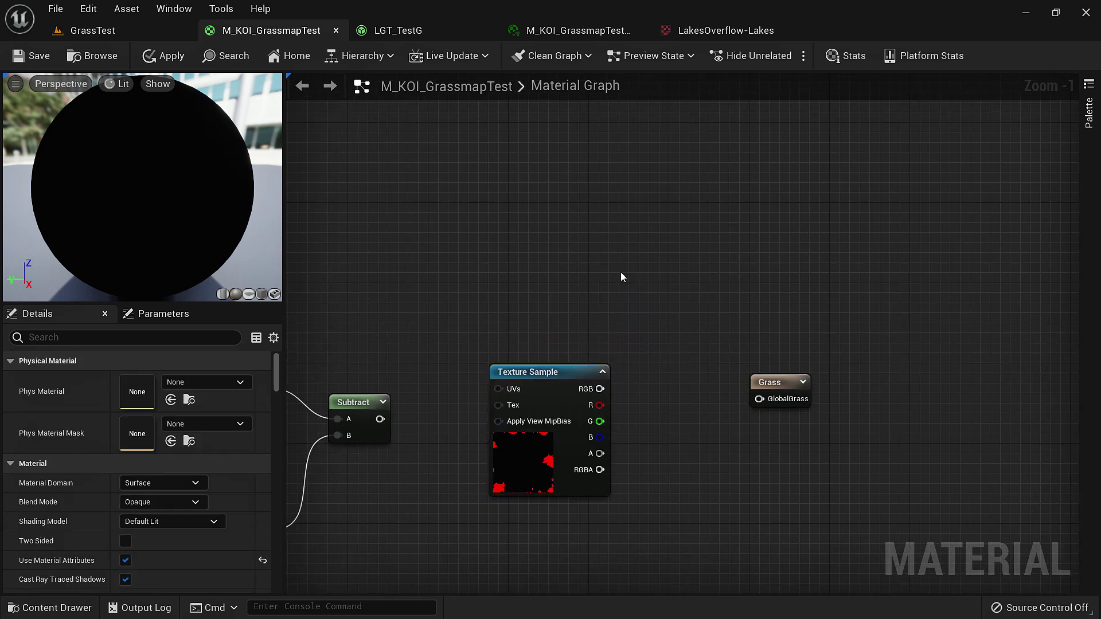
Connect the Texture Sample's red output to the Grass node's GlobalGrass input, in place of its RGB output.
{"action": "left_click_drag", "start_coordinate": [600, 389], "coordinate": [760, 399]}
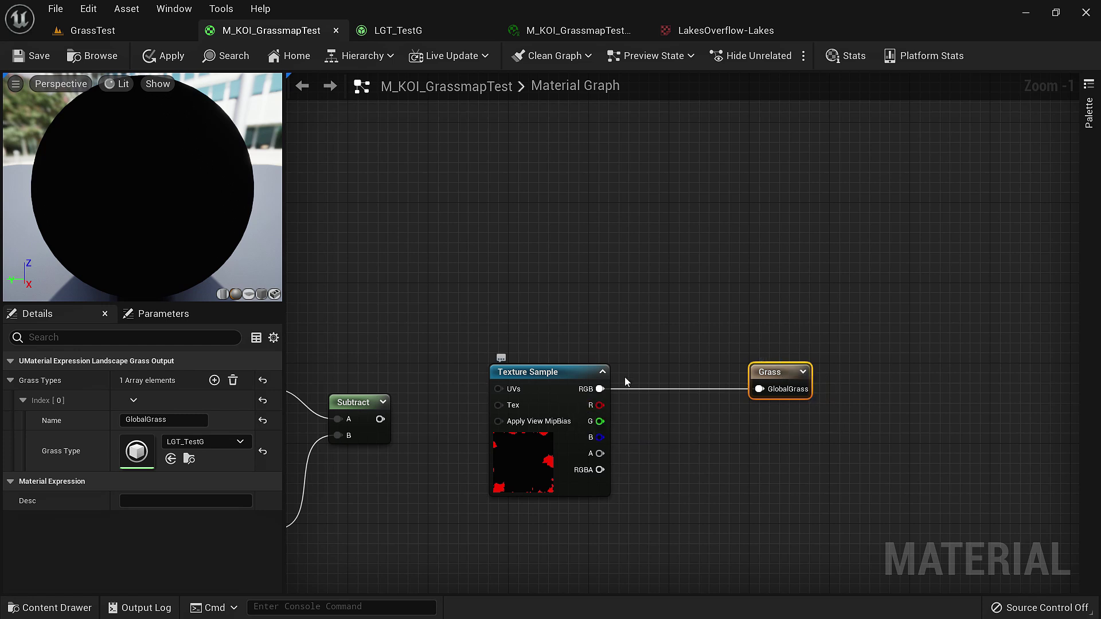
{"action": "right_click_drag", "start_coordinate": [617, 393], "coordinate": [606, 376]}
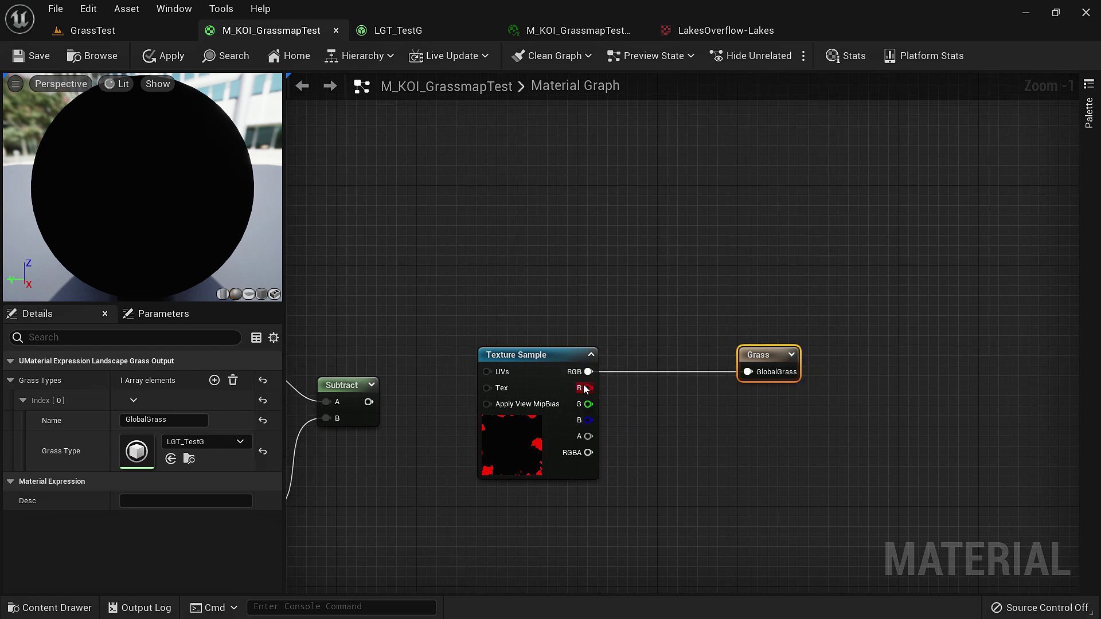
{"action": "left_click_drag", "start_coordinate": [587, 387], "coordinate": [748, 372]}
{"action": "right_click_drag", "start_coordinate": [717, 373], "coordinate": [913, 374]}
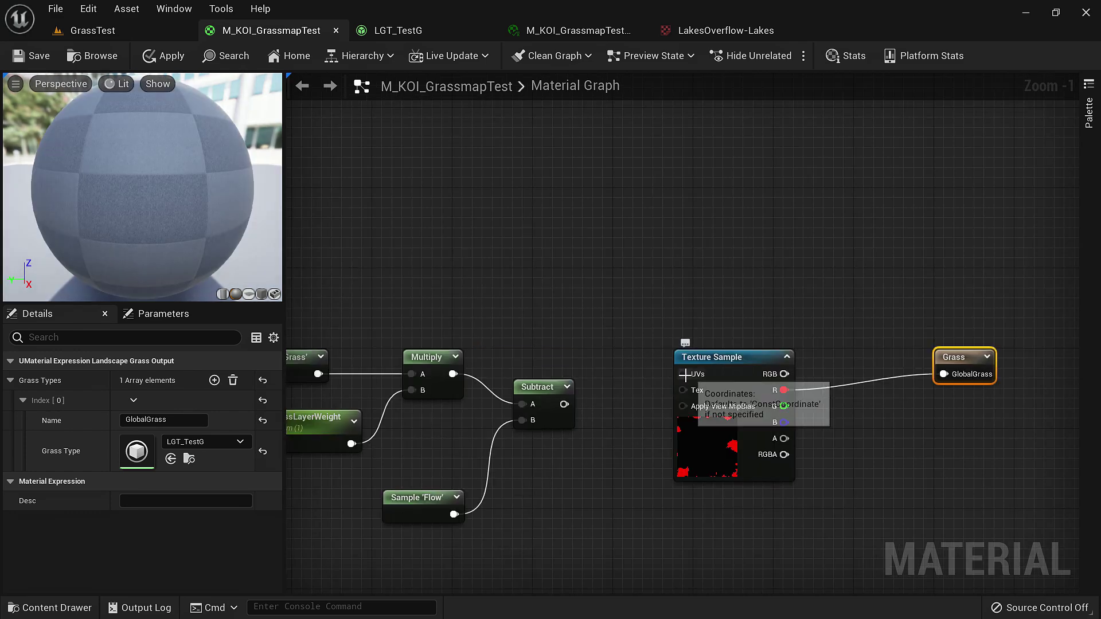
Wire the Texture Sample's UVs input to the rest of the material graph and view the grass on the landscape.
{"action": "left_click_drag", "start_coordinate": [686, 374], "coordinate": [815, 360]}
{"action": "scroll", "coordinate": [688, 367], "scroll_direction": "down", "scroll_amount": 9}
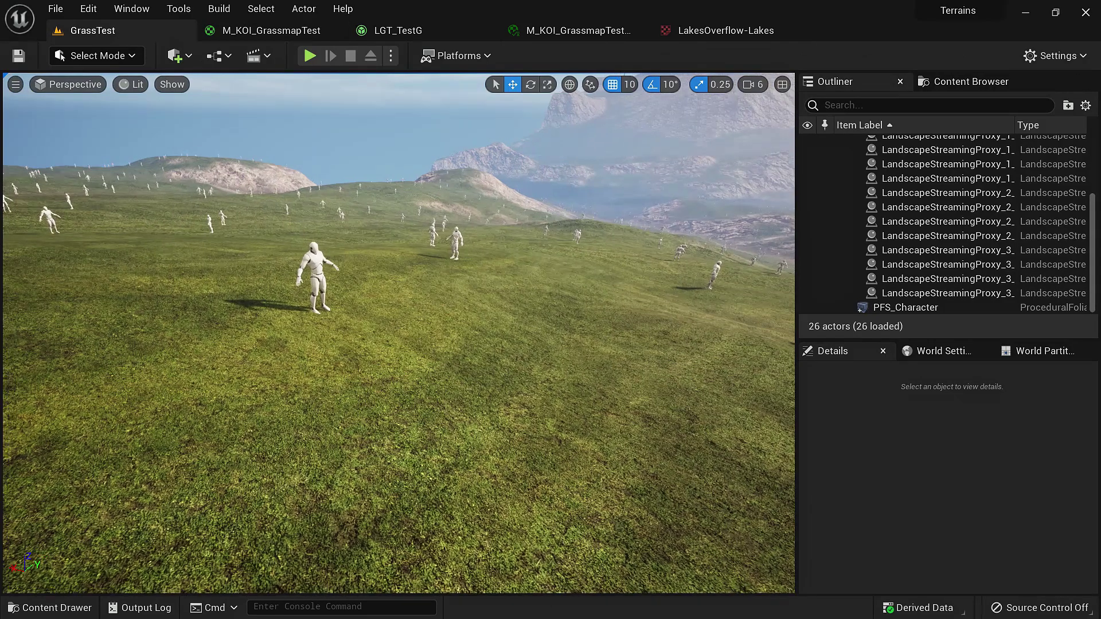
{"action": "key", "text": "w"}
{"action": "right_click_drag", "start_coordinate": [398, 332], "coordinate": [269, 301]}
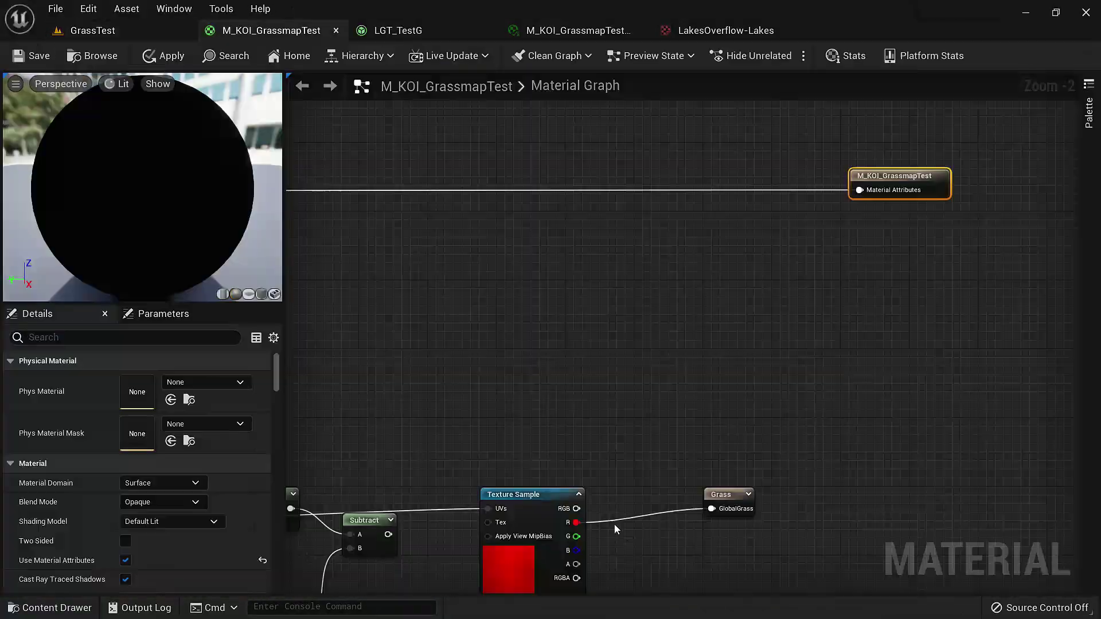
Add a MakeMaterialAttributes node above the Texture Sample and connect the sample's red output to its BaseColor.
{"action": "right_click_drag", "start_coordinate": [500, 338], "coordinate": [476, 397]}
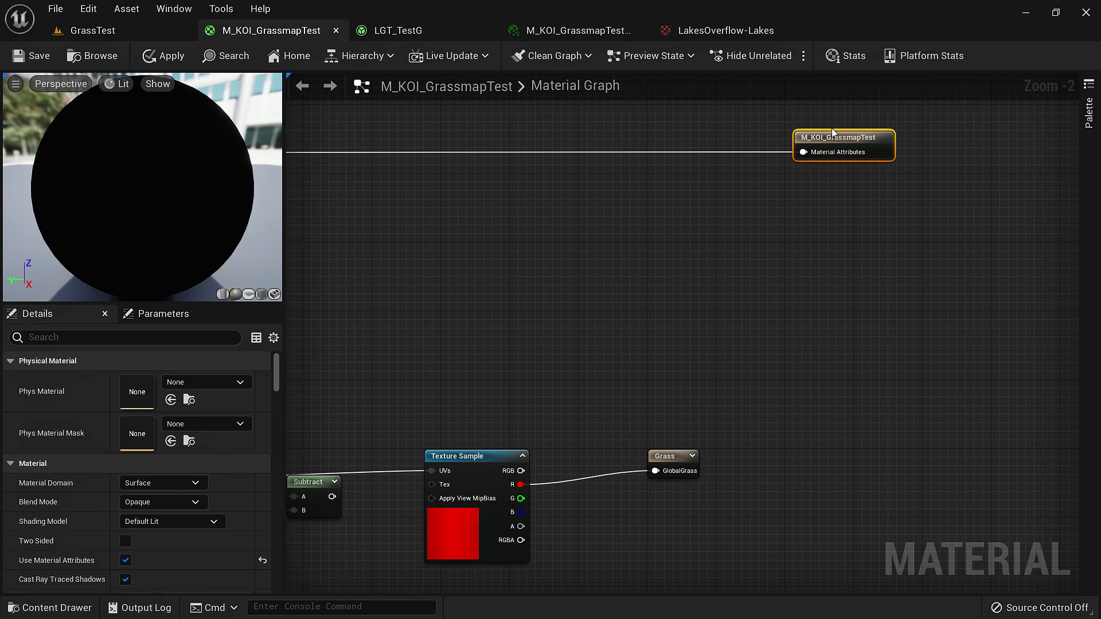
{"action": "right_click", "coordinate": [565, 282]}
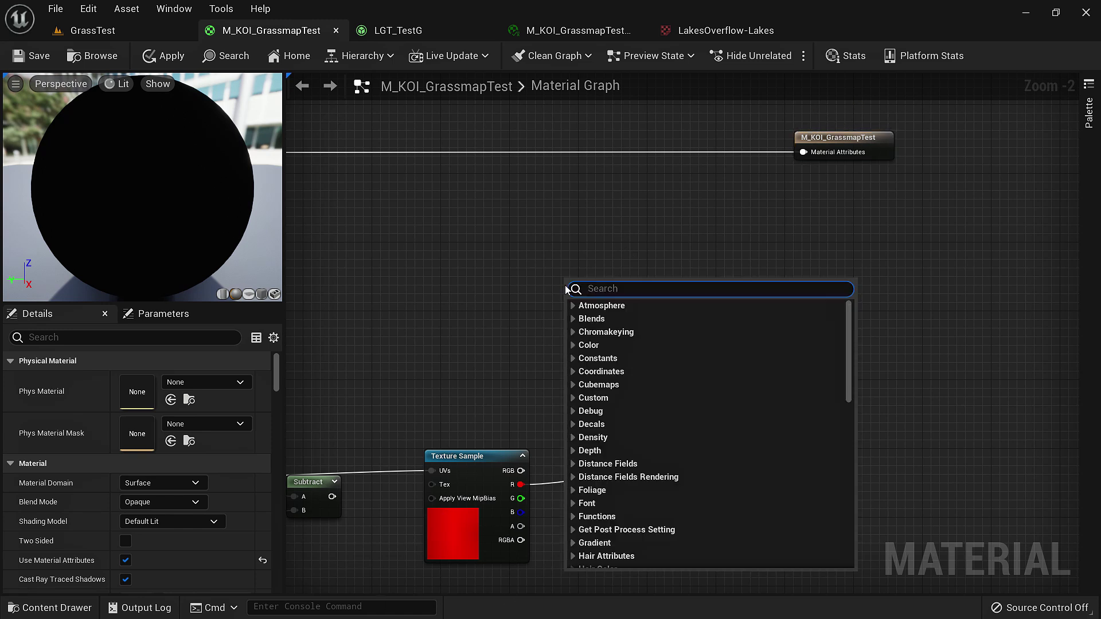
{"action": "type", "text": "make"}
{"action": "key", "text": "Return"}
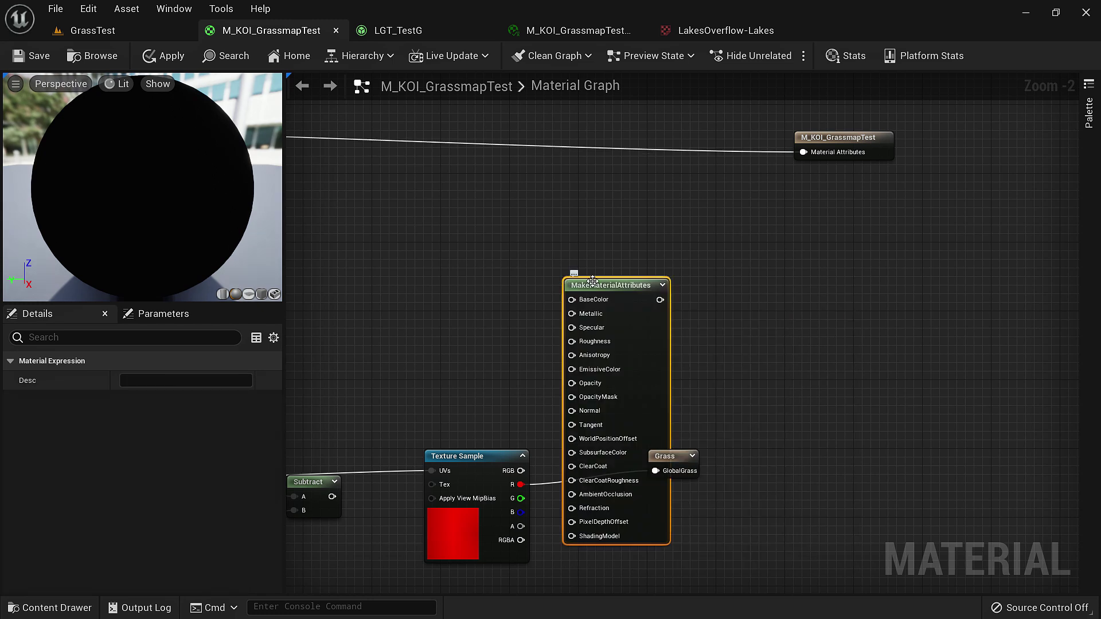
{"action": "left_click_drag", "start_coordinate": [571, 284], "coordinate": [571, 174]}
{"action": "left_click_drag", "start_coordinate": [521, 488], "coordinate": [569, 187]}
{"action": "right_click_drag", "start_coordinate": [569, 187], "coordinate": [529, 300]}
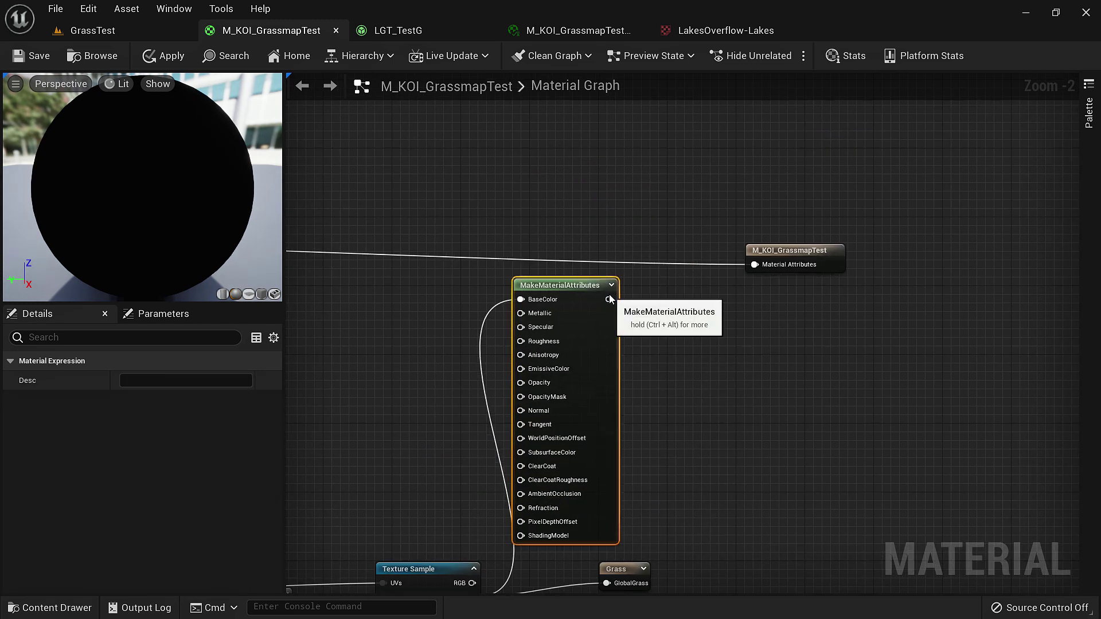
Connect MakeMaterialAttributes to the material's Material Attributes input, shift the Grass node aside, and view the mask on the landscape.
{"action": "left_click_drag", "start_coordinate": [618, 299], "coordinate": [755, 265]}
{"action": "right_click_drag", "start_coordinate": [757, 269], "coordinate": [785, 124]}
{"action": "left_click_drag", "start_coordinate": [665, 436], "coordinate": [828, 444]}
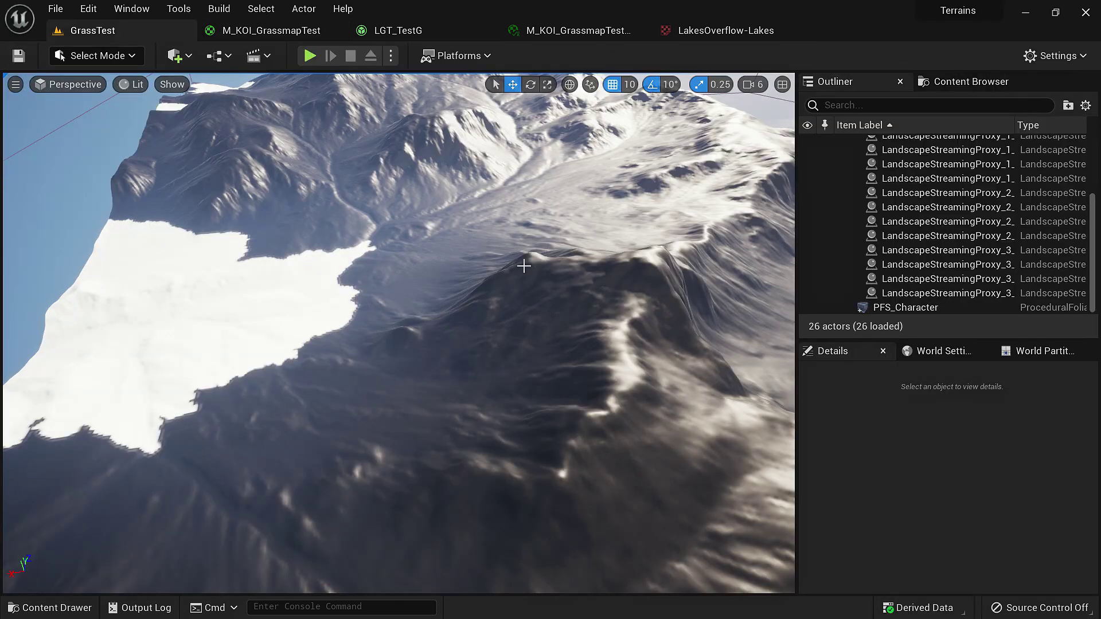
{"action": "mouse_move", "coordinate": [398, 332]}
{"action": "right_mouse_down"}
{"action": "mouse_move", "coordinate": [344, 390]}
{"action": "mouse_move", "coordinate": [407, 344]}
{"action": "mouse_move", "coordinate": [574, 327]}
{"action": "mouse_move", "coordinate": [367, 350]}
{"action": "mouse_move", "coordinate": [402, 350]}
{"action": "right_mouse_up"}
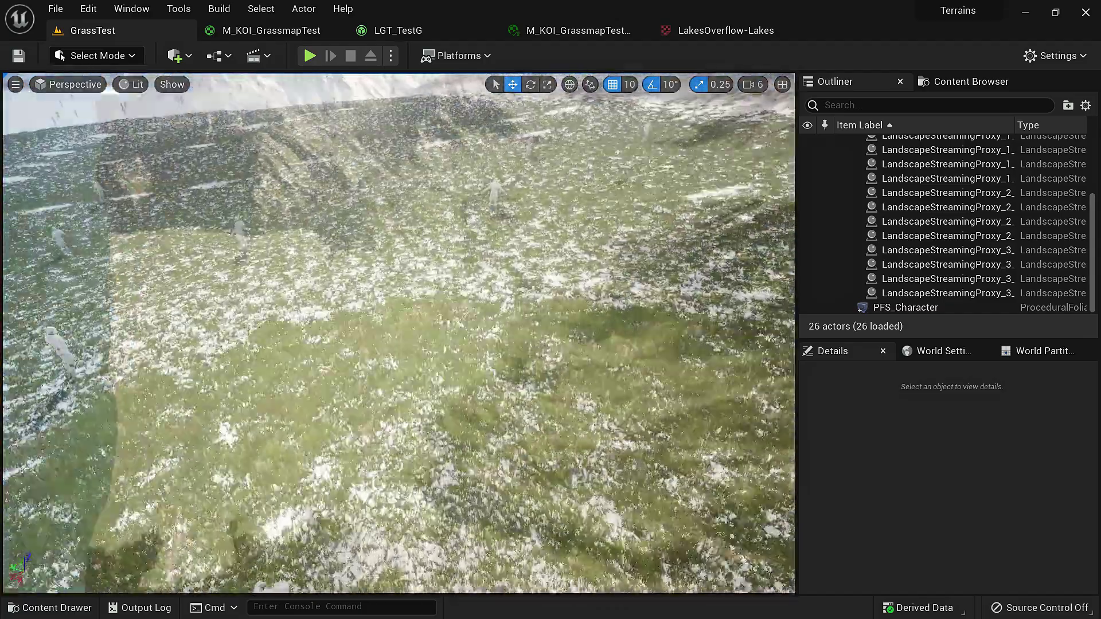
{"action": "mouse_move", "coordinate": [398, 333]}
{"action": "right_mouse_down"}
{"action": "mouse_move", "coordinate": [396, 281]}
{"action": "mouse_move", "coordinate": [356, 259]}
{"action": "mouse_move", "coordinate": [398, 332]}
{"action": "right_mouse_up"}
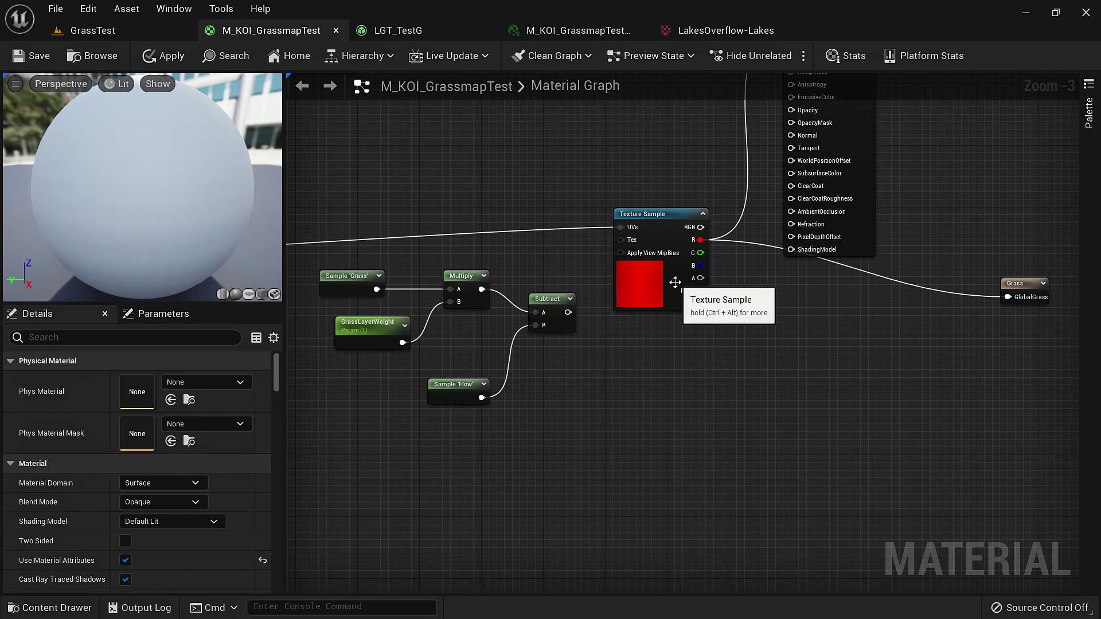
Move the Grass, GrassLayerWeight, Multiply, Flow and Subtract nodes together to just below the Texture Sample.
{"action": "left_click_drag", "start_coordinate": [308, 482], "coordinate": [550, 281]}
{"action": "left_click_drag", "start_coordinate": [561, 315], "coordinate": [734, 369]}
{"action": "scroll", "coordinate": [753, 334], "scroll_direction": "up", "scroll_amount": 3}
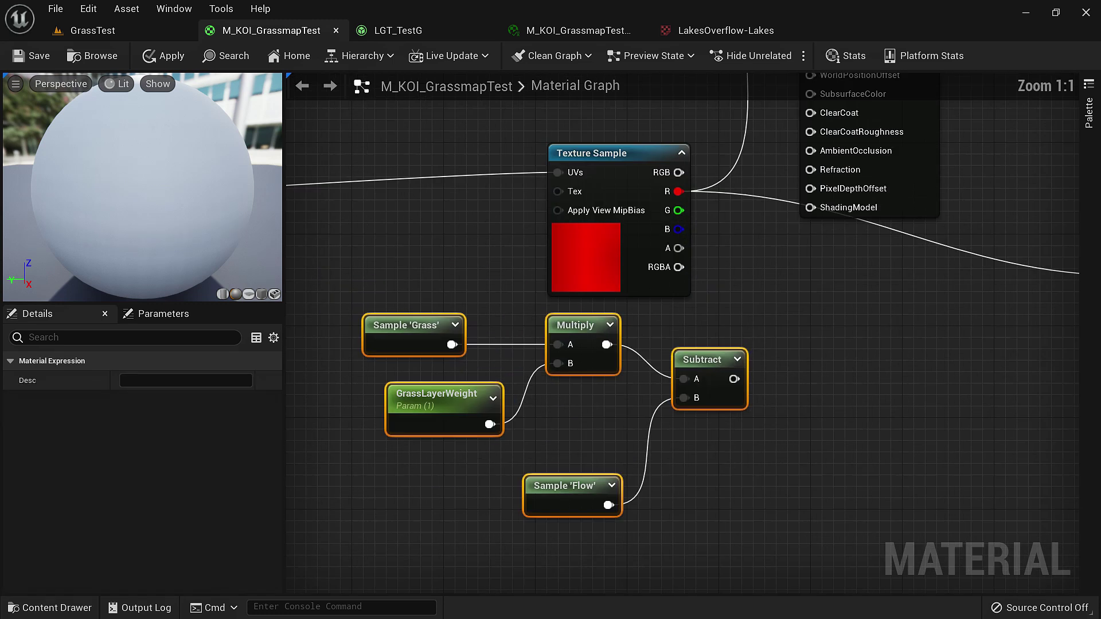
{"action": "right_click_drag", "start_coordinate": [801, 310], "coordinate": [761, 370]}
Multiply the Texture Sample's red output by the Subtract result and feed the product into the Grass node's GlobalGrass input.
{"action": "left_click", "coordinate": [759, 369]}
{"action": "key", "text": "m"}
{"action": "left_click", "coordinate": [742, 346]}
{"action": "left_click_drag", "start_coordinate": [635, 254], "coordinate": [753, 372]}
{"action": "left_click_drag", "start_coordinate": [691, 442], "coordinate": [750, 391]}
{"action": "right_click_drag", "start_coordinate": [799, 405], "coordinate": [593, 435]}
{"action": "left_click_drag", "start_coordinate": [595, 400], "coordinate": [907, 368]}
{"action": "left_click_drag", "start_coordinate": [906, 349], "coordinate": [745, 385]}
{"action": "right_click_drag", "start_coordinate": [352, 364], "coordinate": [637, 291]}
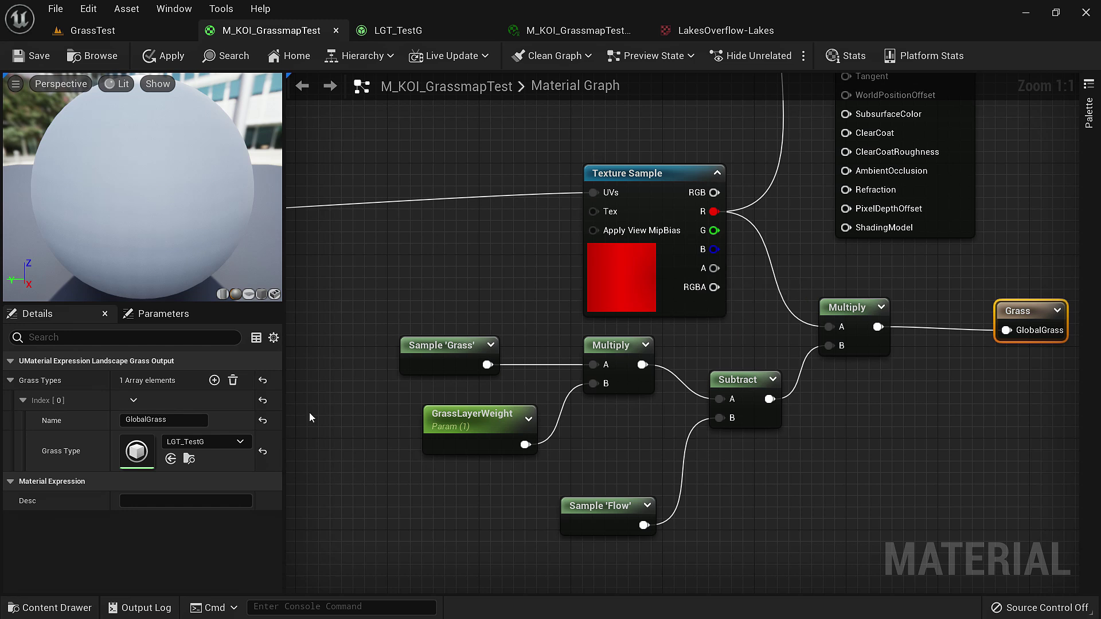
Select the Texture Sample node and examine its assigned LakesOverflow-Lakes texture.
{"action": "left_click", "coordinate": [625, 278]}
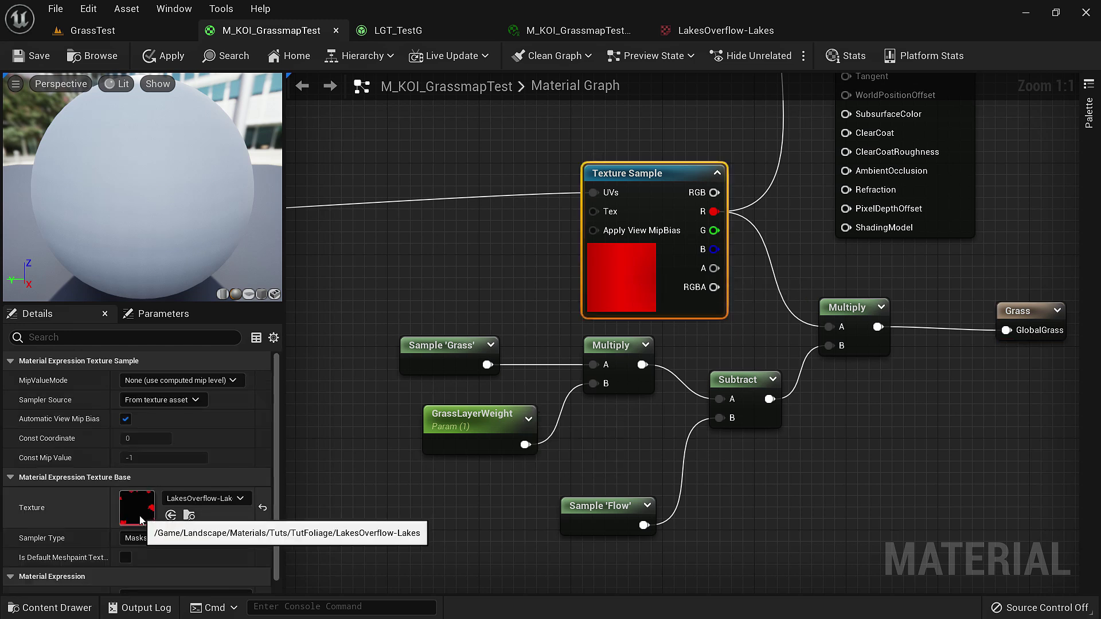
{"action": "right_click_drag", "start_coordinate": [654, 301], "coordinate": [642, 246]}
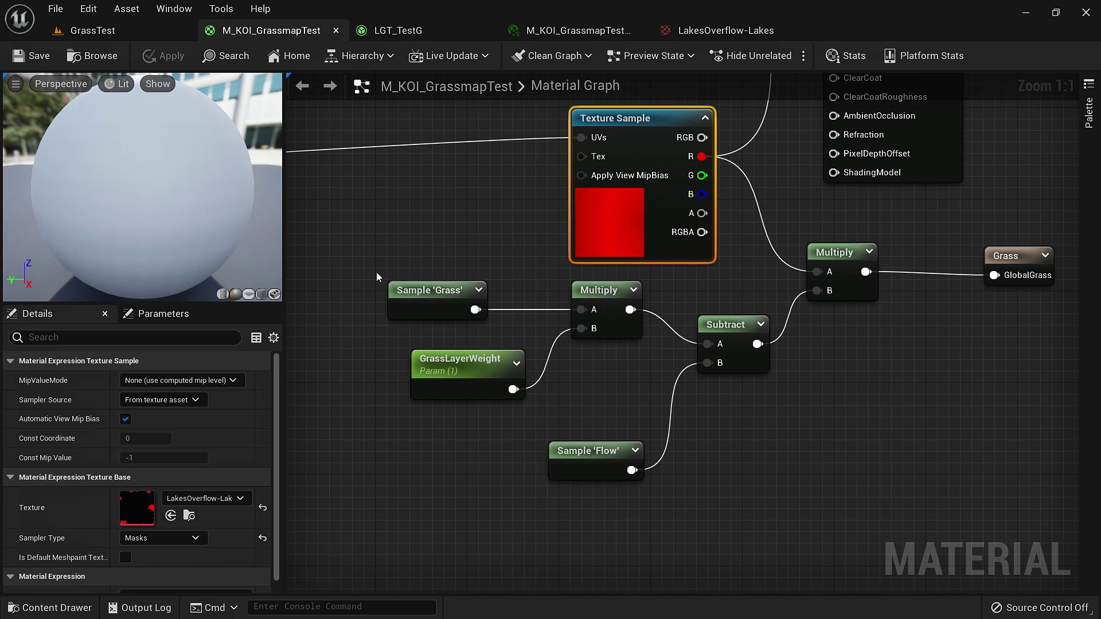
{"action": "left_click", "coordinate": [127, 9]}
{"action": "key", "text": "Escape"}
Change the parameter name of the 'Flow' layer sample to Lake.
{"action": "right_click_drag", "start_coordinate": [579, 383], "coordinate": [573, 362]}
{"action": "left_click", "coordinate": [591, 451]}
{"action": "left_click", "coordinate": [146, 379]}
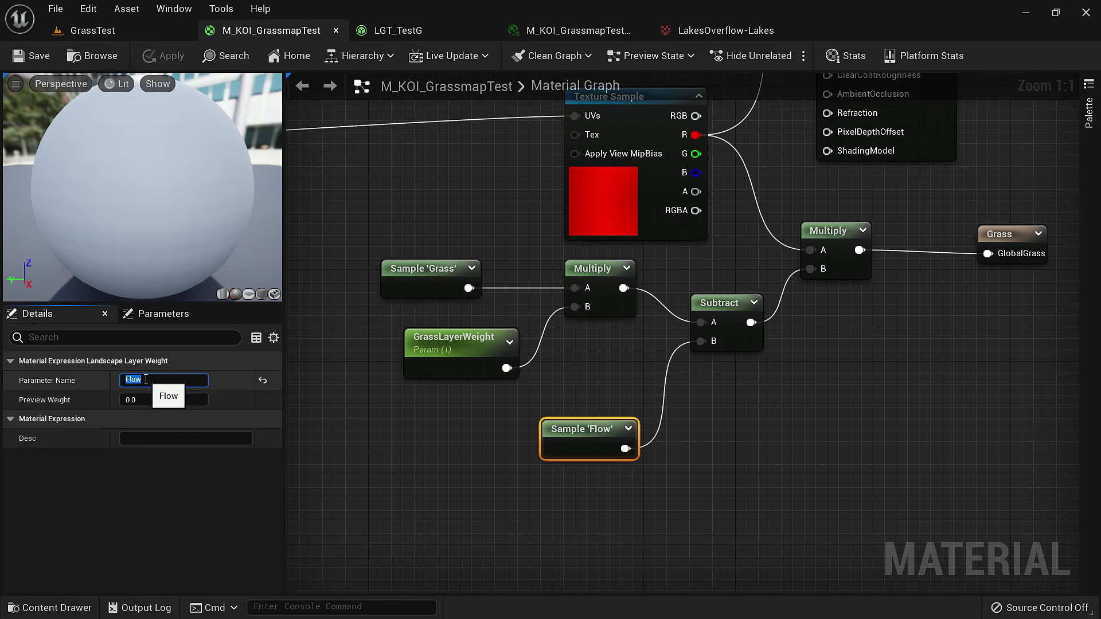
{"action": "type", "text": "Lake"}
{"action": "key", "text": "Return"}
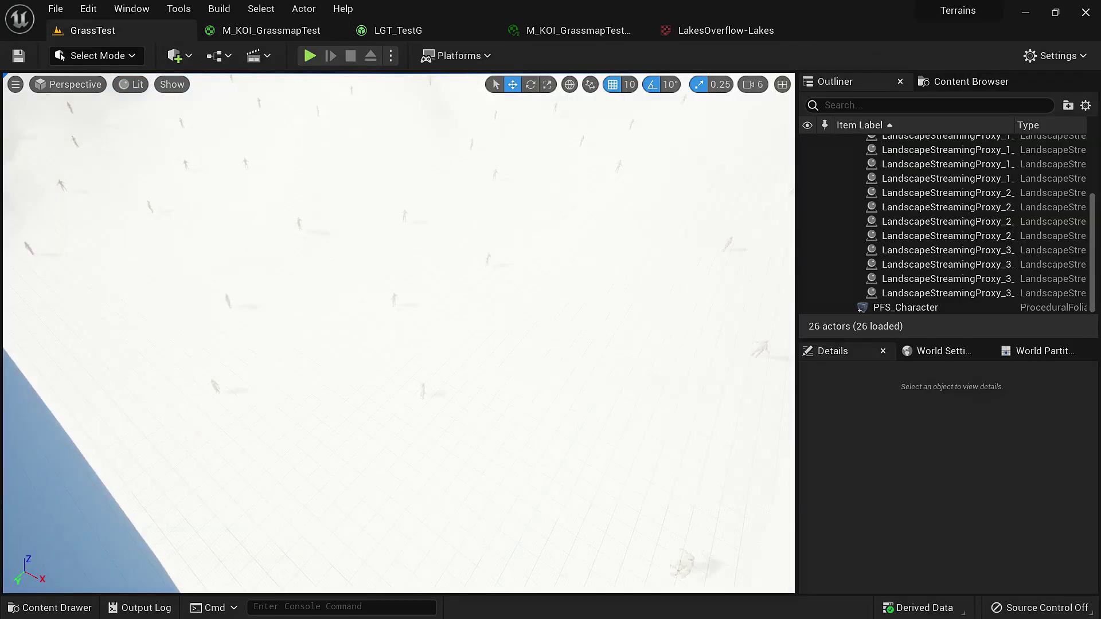
Examine the grass in and around the white lake area on the landscape, and the Texture Sample's red output in the graph.
{"action": "key", "text": "w"}
{"action": "right_click_drag", "start_coordinate": [399, 333], "coordinate": [493, 330]}
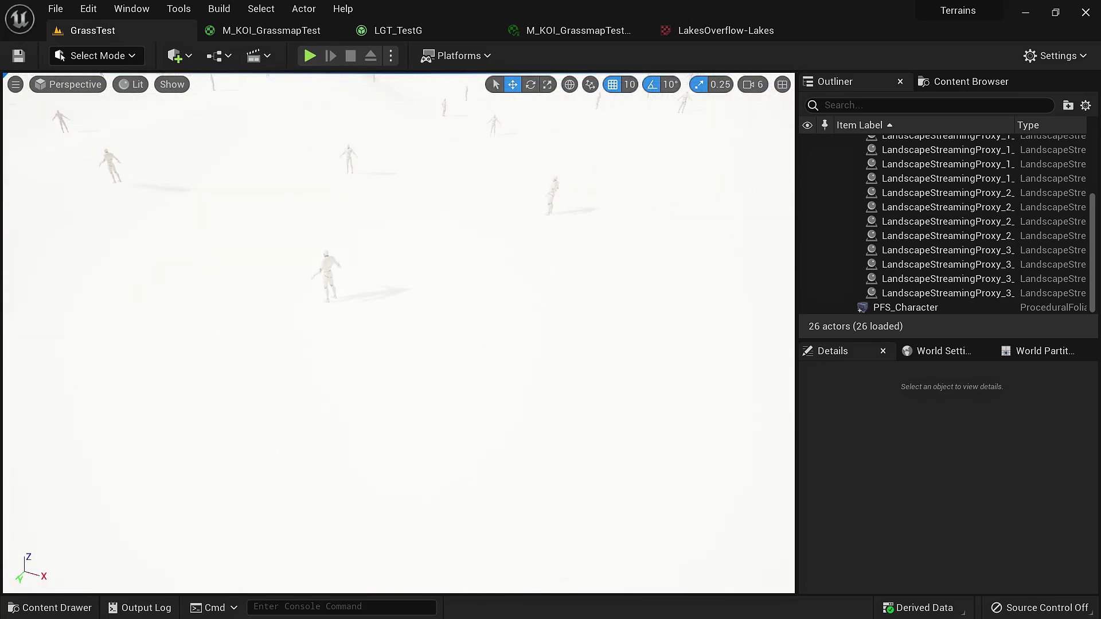
{"action": "right_click_drag", "start_coordinate": [399, 333], "coordinate": [562, 264]}
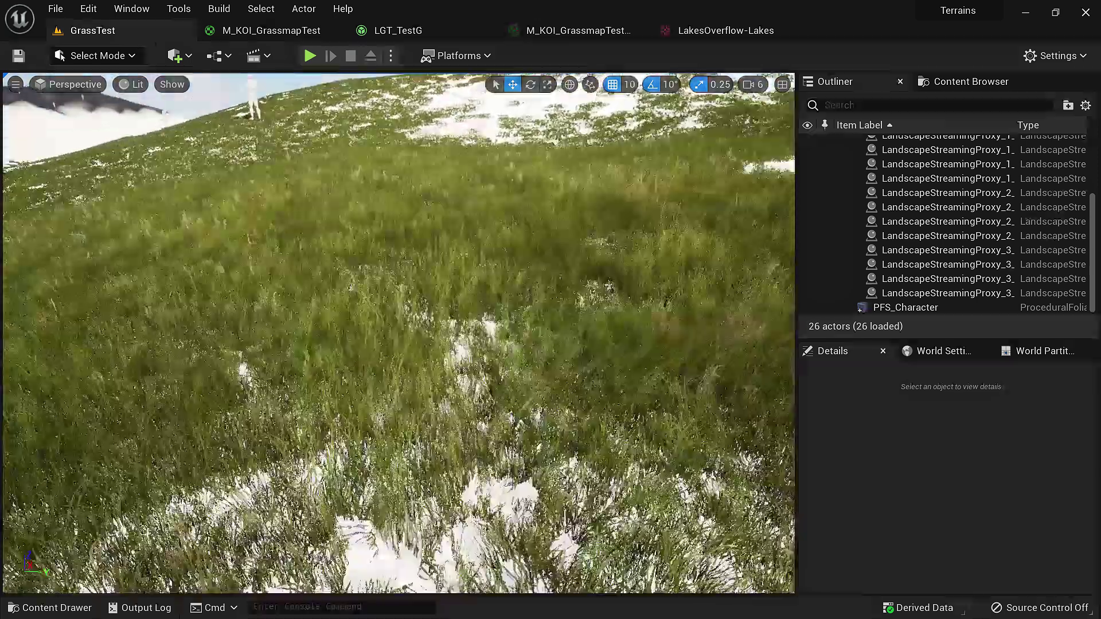
{"action": "right_click_drag", "start_coordinate": [398, 333], "coordinate": [255, 338]}
{"action": "mouse_move", "coordinate": [399, 333]}
{"action": "right_mouse_down"}
{"action": "mouse_move", "coordinate": [395, 275]}
{"action": "mouse_move", "coordinate": [427, 290]}
{"action": "mouse_move", "coordinate": [403, 372]}
{"action": "mouse_move", "coordinate": [385, 333]}
{"action": "mouse_move", "coordinate": [400, 331]}
{"action": "right_mouse_up"}
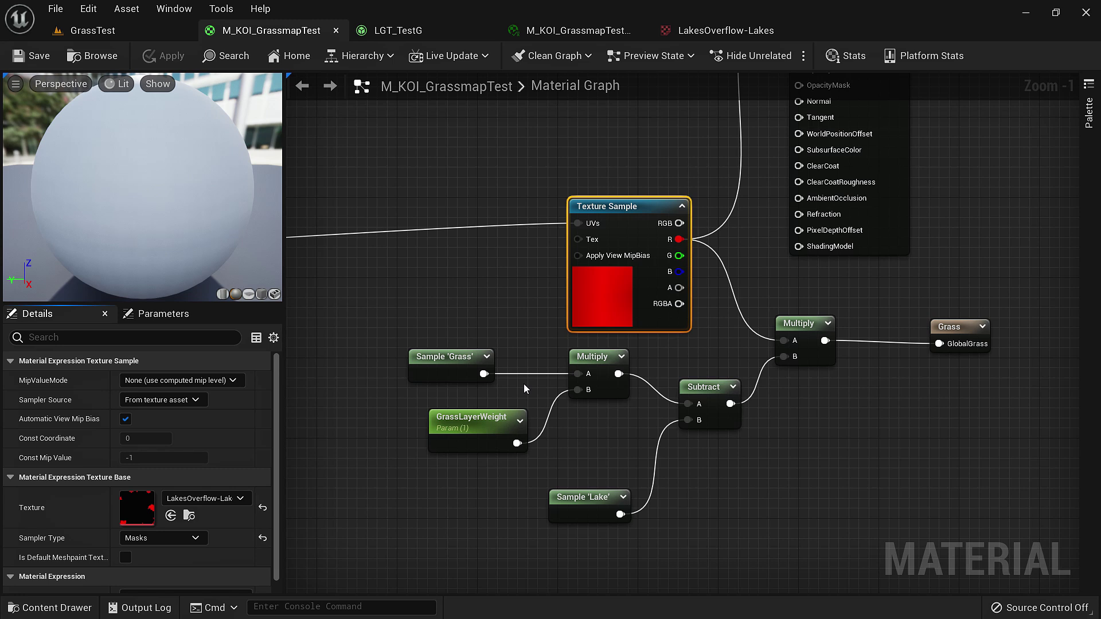
{"action": "scroll", "coordinate": [556, 241], "scroll_direction": "up", "scroll_amount": 1}
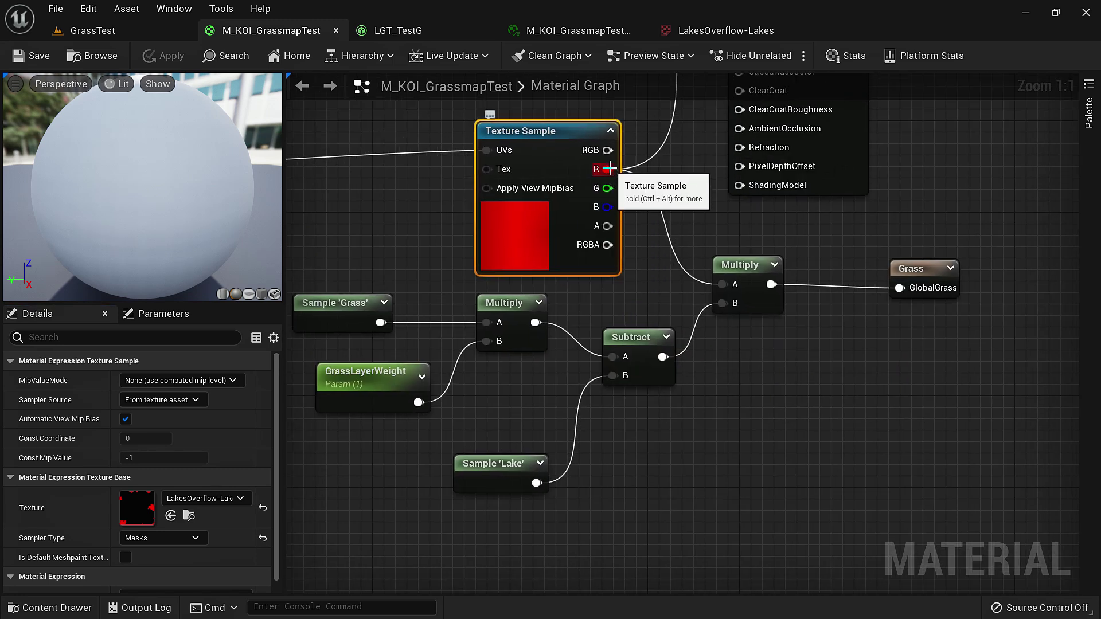
Add three more grass types to the Grass node and try wiring the Texture Sample's green and blue outputs to its new inputs.
{"action": "left_click", "coordinate": [948, 278]}
{"action": "left_click", "coordinate": [214, 380]}
{"action": "left_click", "coordinate": [214, 380]}
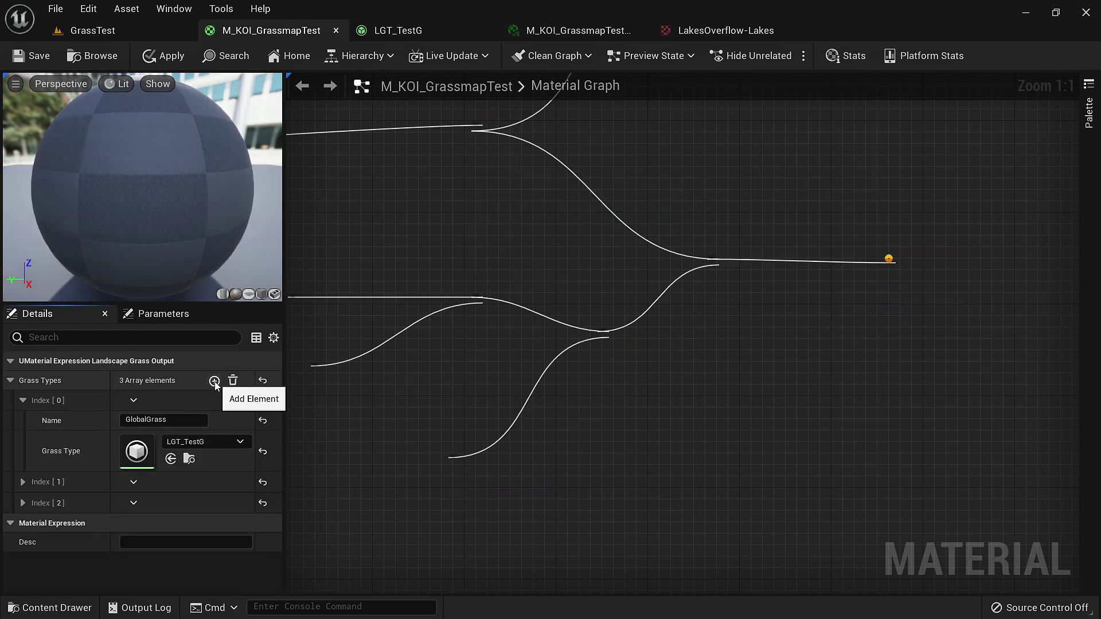
{"action": "left_click", "coordinate": [214, 380]}
{"action": "left_click_drag", "start_coordinate": [607, 188], "coordinate": [899, 307]}
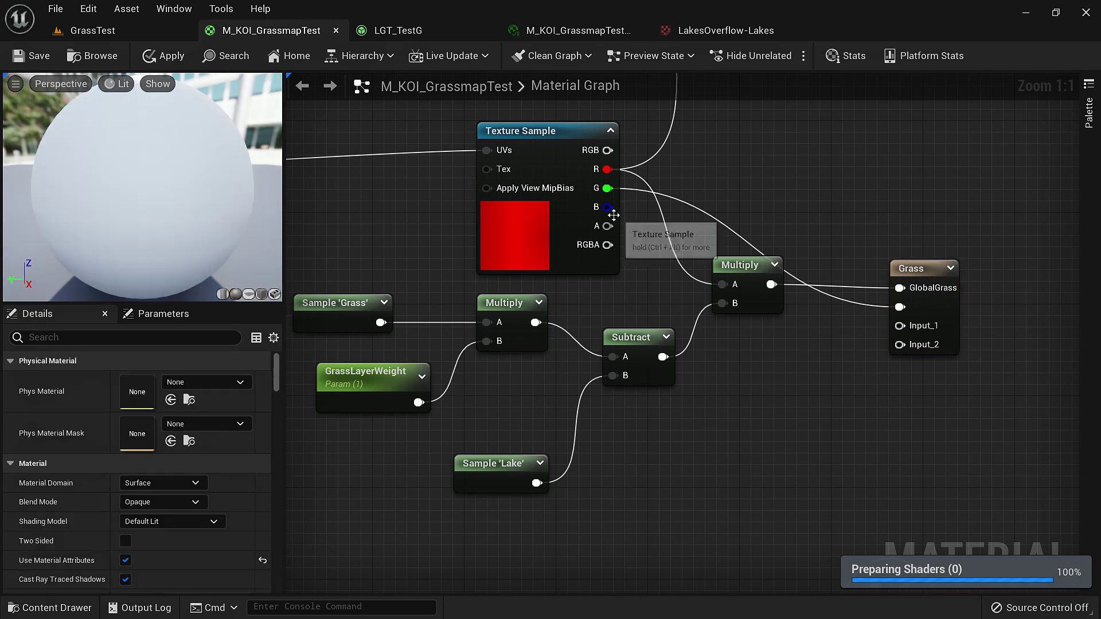
{"action": "mouse_move", "coordinate": [607, 207]}
{"action": "left_mouse_down"}
{"action": "mouse_move", "coordinate": [969, 349]}
{"action": "mouse_move", "coordinate": [900, 344]}
{"action": "mouse_move", "coordinate": [587, 270]}
{"action": "mouse_move", "coordinate": [608, 226]}
{"action": "left_mouse_up"}
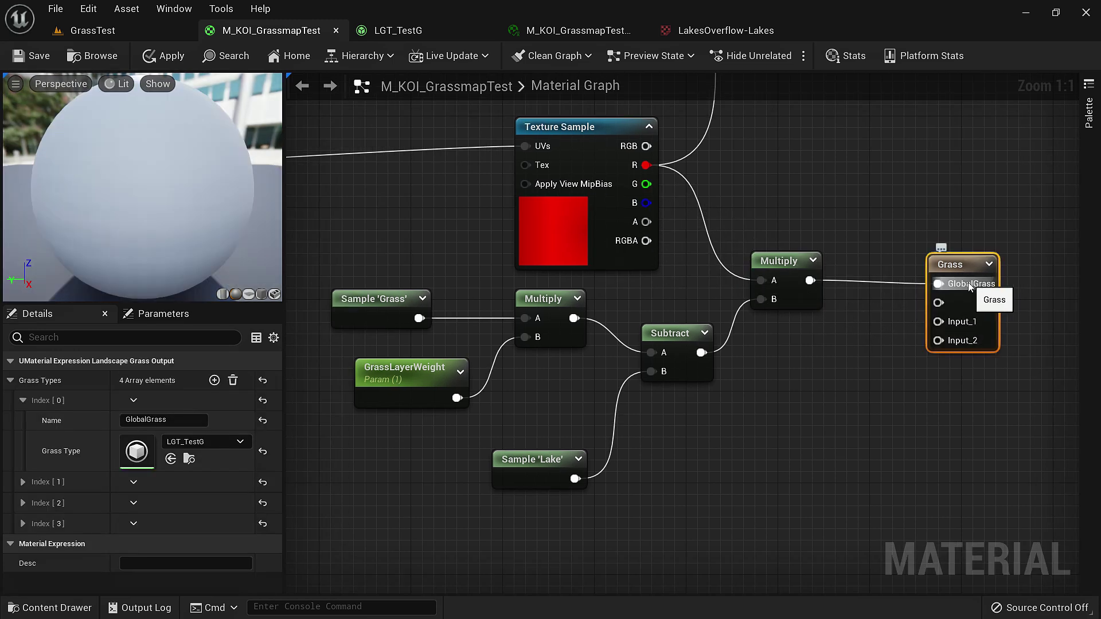
Connect the Layer Blend output to the material's output node and select the LakesOverflow-Lakes Texture Sample.
{"action": "scroll", "coordinate": [602, 375], "scroll_direction": "down", "scroll_amount": 2}
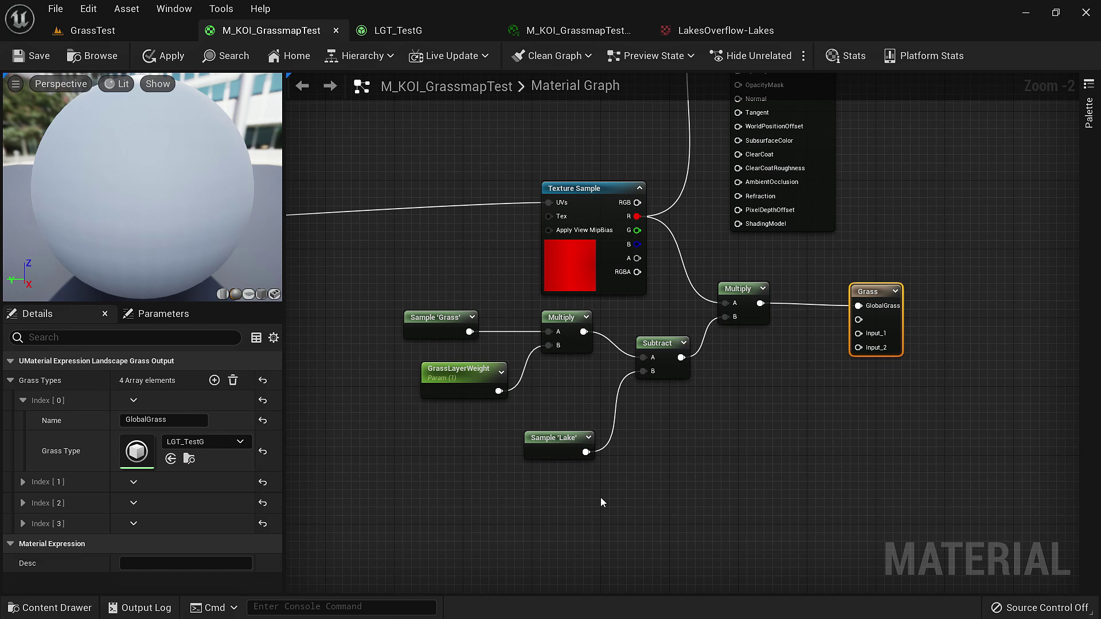
{"action": "scroll", "coordinate": [563, 474], "scroll_direction": "down", "scroll_amount": 3}
{"action": "scroll", "coordinate": [453, 346], "scroll_direction": "up", "scroll_amount": 4}
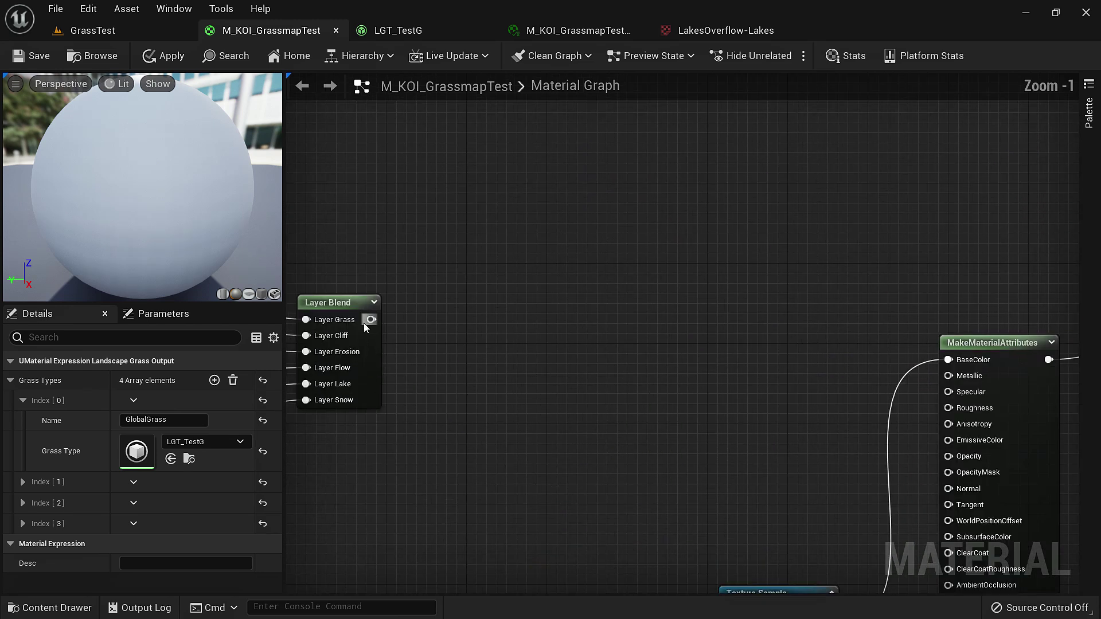
{"action": "scroll", "coordinate": [451, 344], "scroll_direction": "down", "scroll_amount": 7}
{"action": "left_click_drag", "start_coordinate": [368, 321], "coordinate": [872, 331]}
{"action": "scroll", "coordinate": [657, 335], "scroll_direction": "up", "scroll_amount": 8}
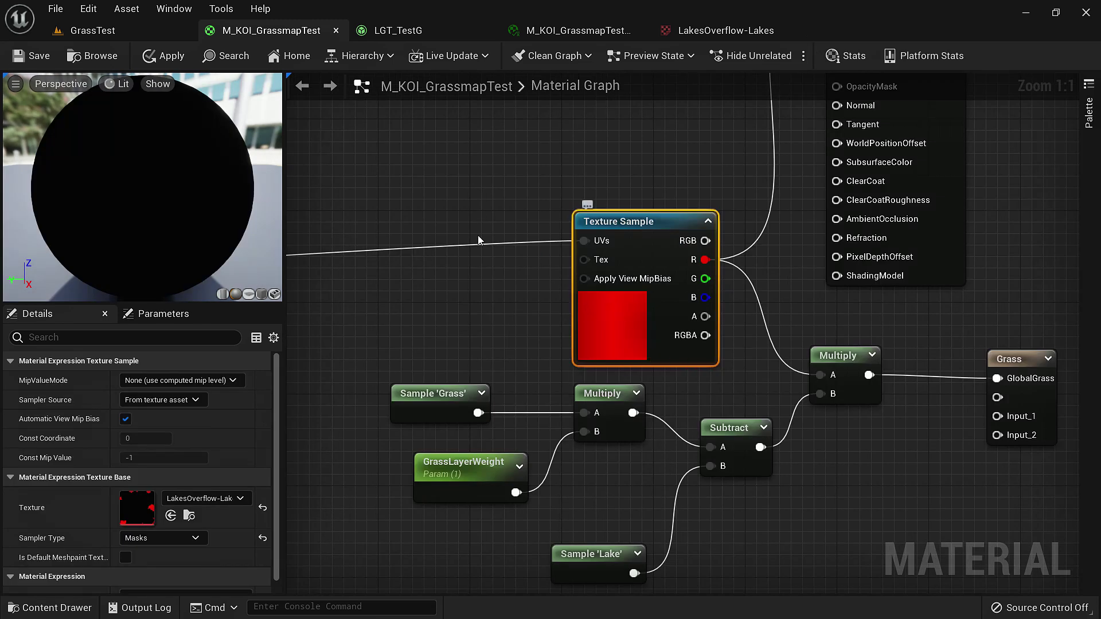
{"action": "right_click_drag", "start_coordinate": [476, 326], "coordinate": [465, 315]}
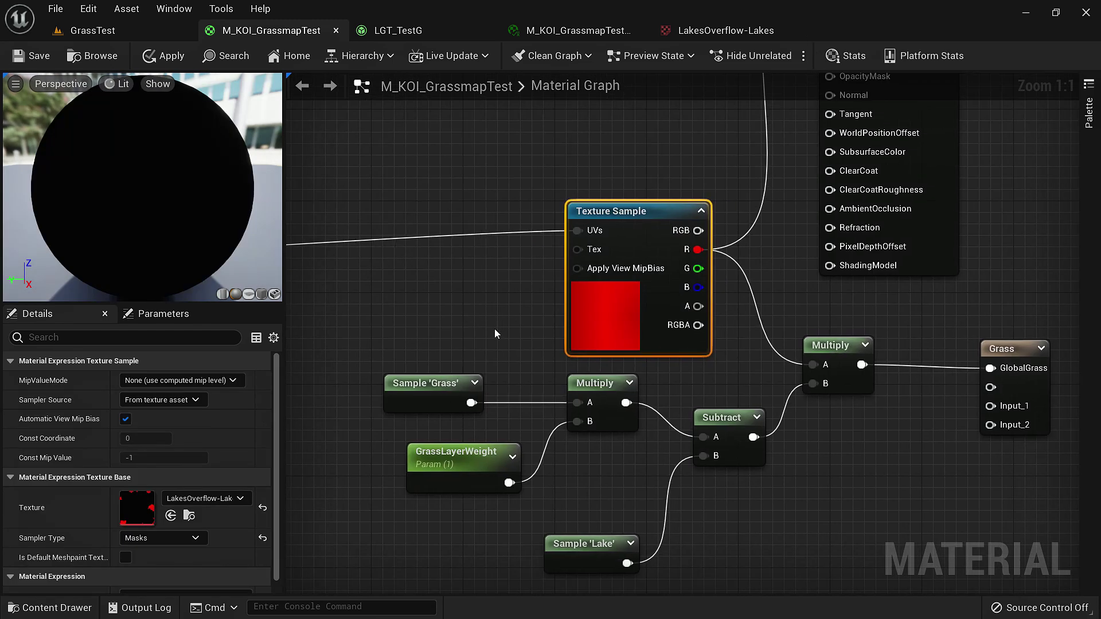
Open the grassvar0000 mask texture and examine its red, green, blue and alpha channels individually.
{"action": "key", "text": "ctrl+space"}
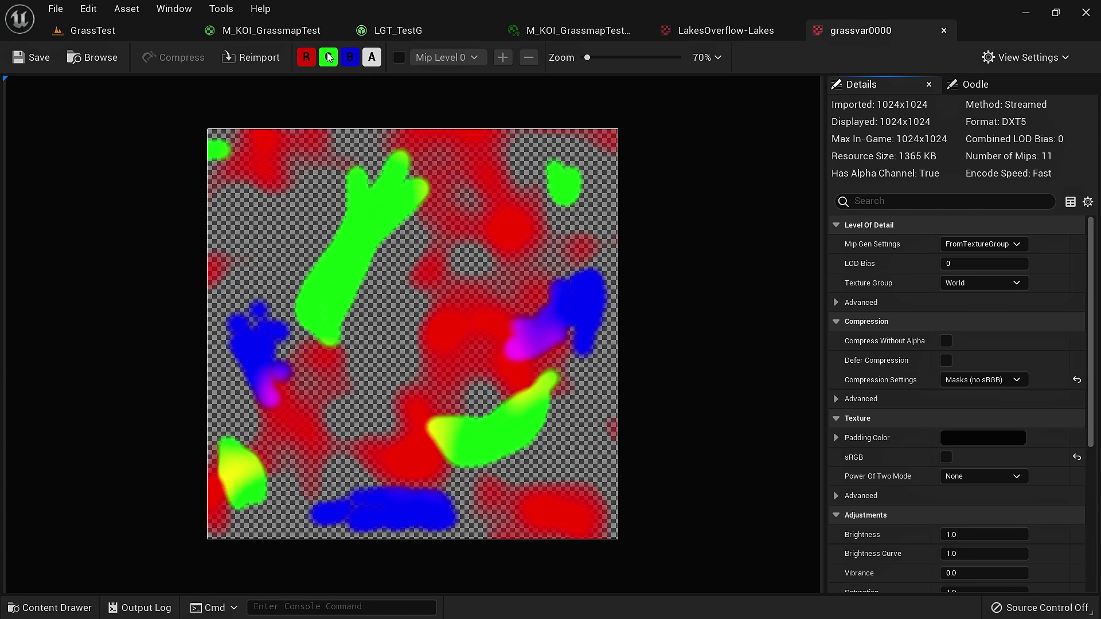
{"action": "left_click", "coordinate": [328, 58]}
{"action": "left_click", "coordinate": [348, 59]}
{"action": "left_click", "coordinate": [371, 58]}
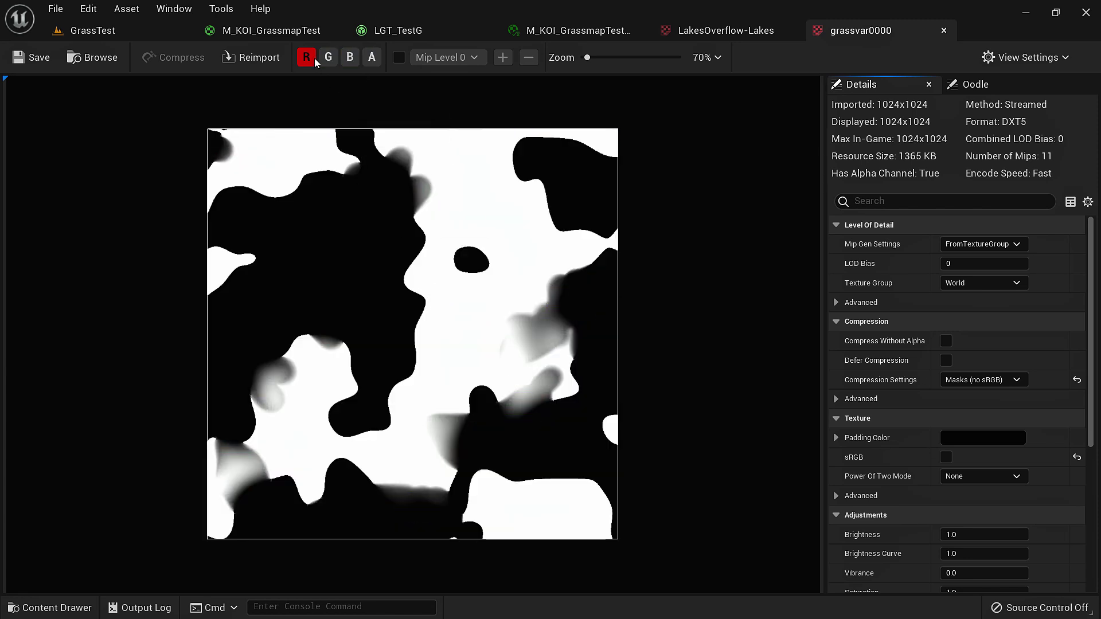
{"action": "left_click", "coordinate": [328, 56]}
{"action": "left_click", "coordinate": [350, 57]}
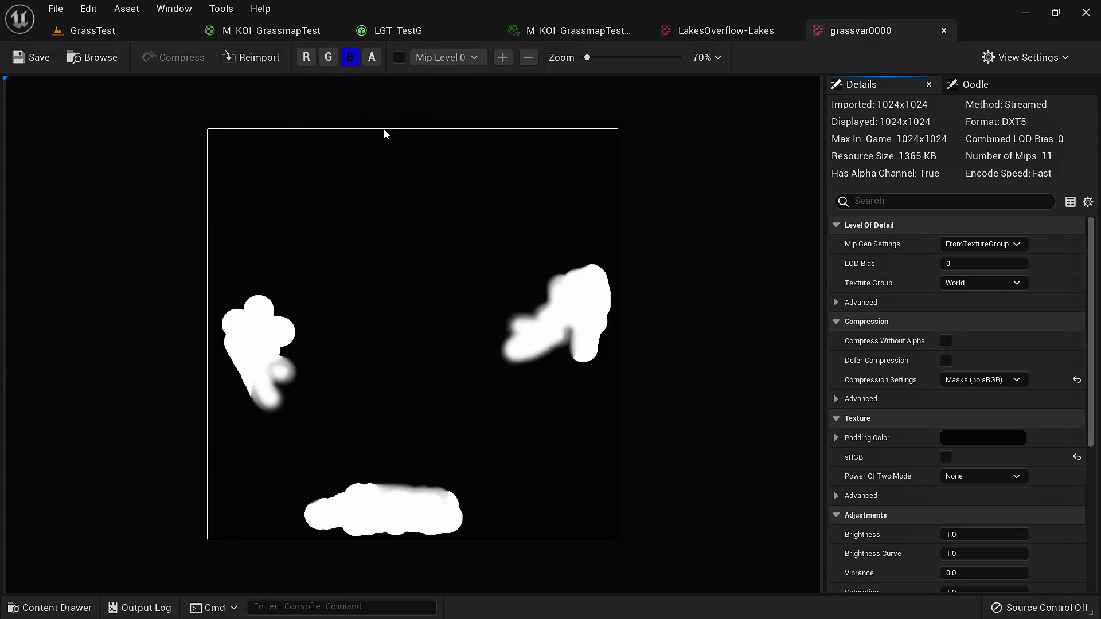
{"action": "left_click", "coordinate": [351, 58]}
{"action": "left_click", "coordinate": [371, 57]}
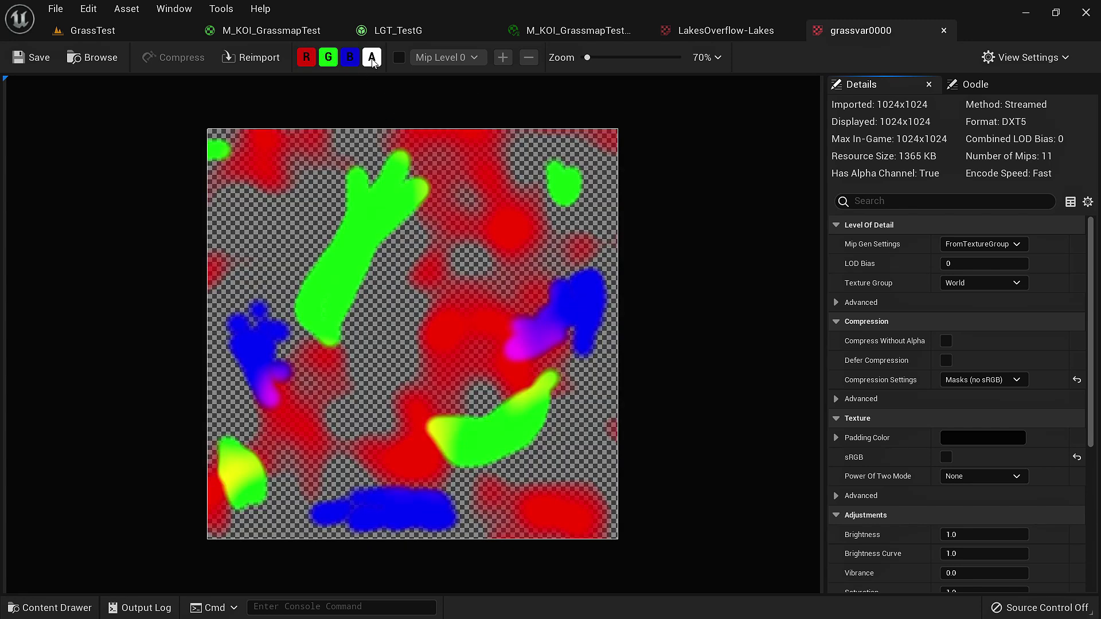
{"action": "left_click", "coordinate": [372, 60]}
{"action": "left_click", "coordinate": [374, 62]}
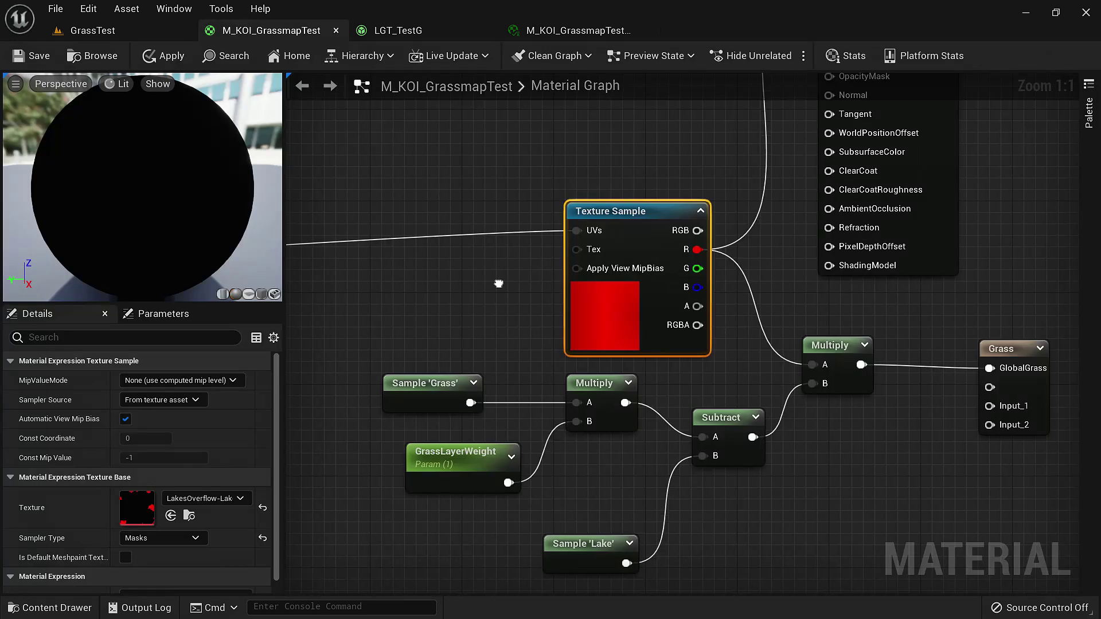
Assign the grassvar0000 texture to the selected Texture Sample node.
{"action": "key", "text": "ctrl+space"}
{"action": "left_click", "coordinate": [157, 482]}
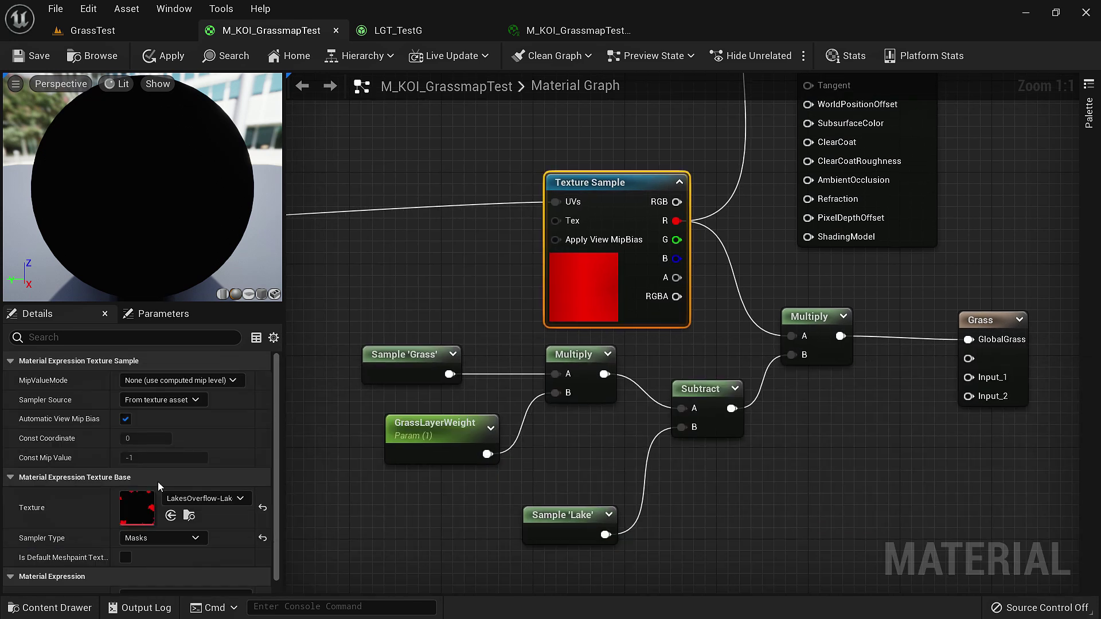
{"action": "left_click", "coordinate": [171, 516]}
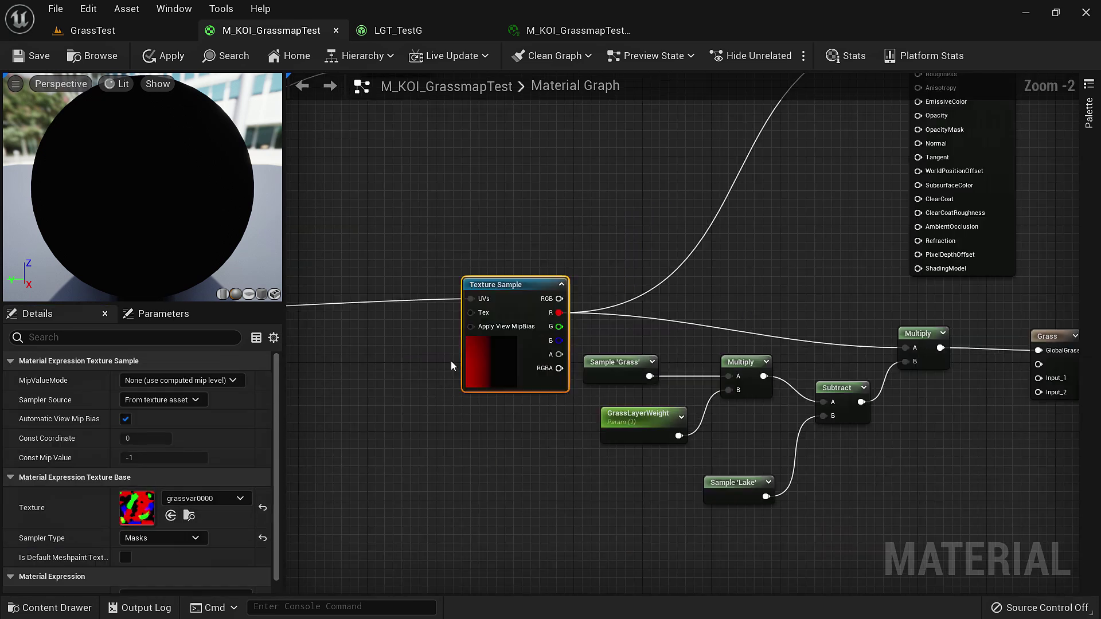
Add a Multiply node in front of the Texture Sample's UVs input.
{"action": "right_click_drag", "start_coordinate": [451, 360], "coordinate": [556, 358]}
{"action": "scroll", "coordinate": [566, 297], "scroll_direction": "up", "scroll_amount": 2}
{"action": "right_click_drag", "start_coordinate": [420, 341], "coordinate": [580, 358]}
{"action": "key", "text": "m"}
{"action": "left_click", "coordinate": [549, 364]}
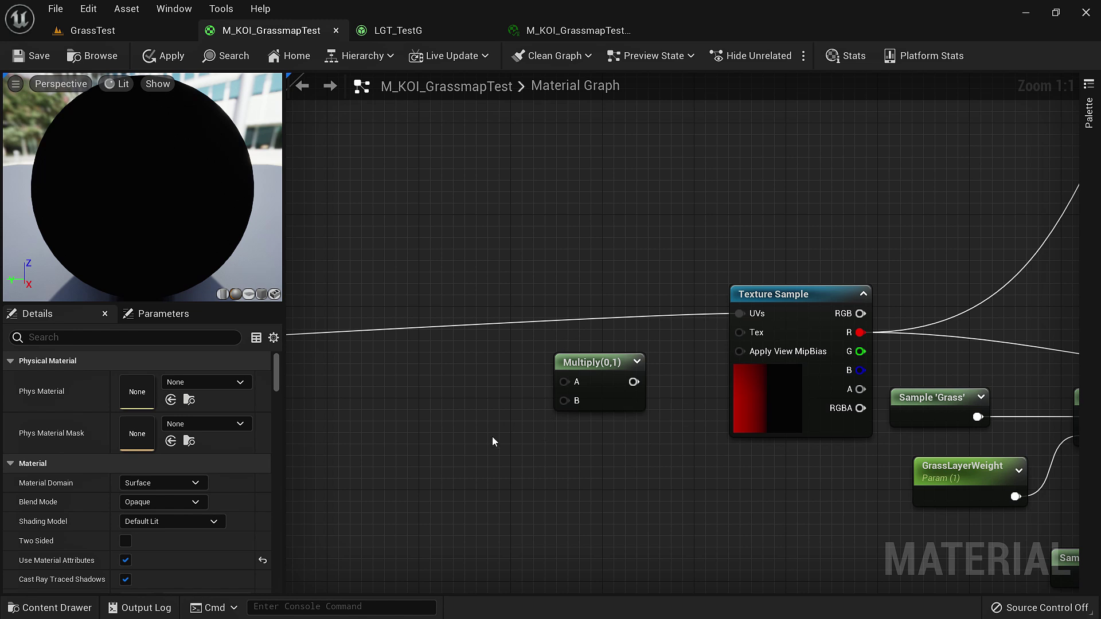
Create a scalar parameter FoliageTiling with default value 200 and multiply it with the coordinates feeding the Texture Sample's UVs.
{"action": "left_click", "coordinate": [472, 431]}
{"action": "type", "text": "Folia"}
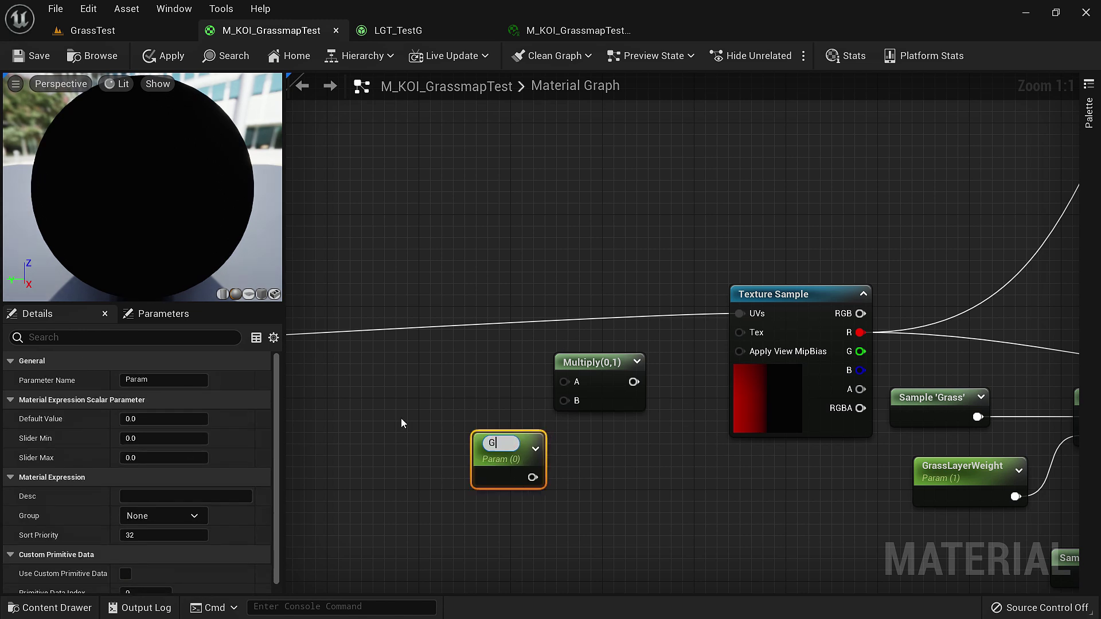
{"action": "type", "text": "geTiling"}
{"action": "key", "text": "Return"}
{"action": "left_click_drag", "start_coordinate": [505, 459], "coordinate": [564, 401]}
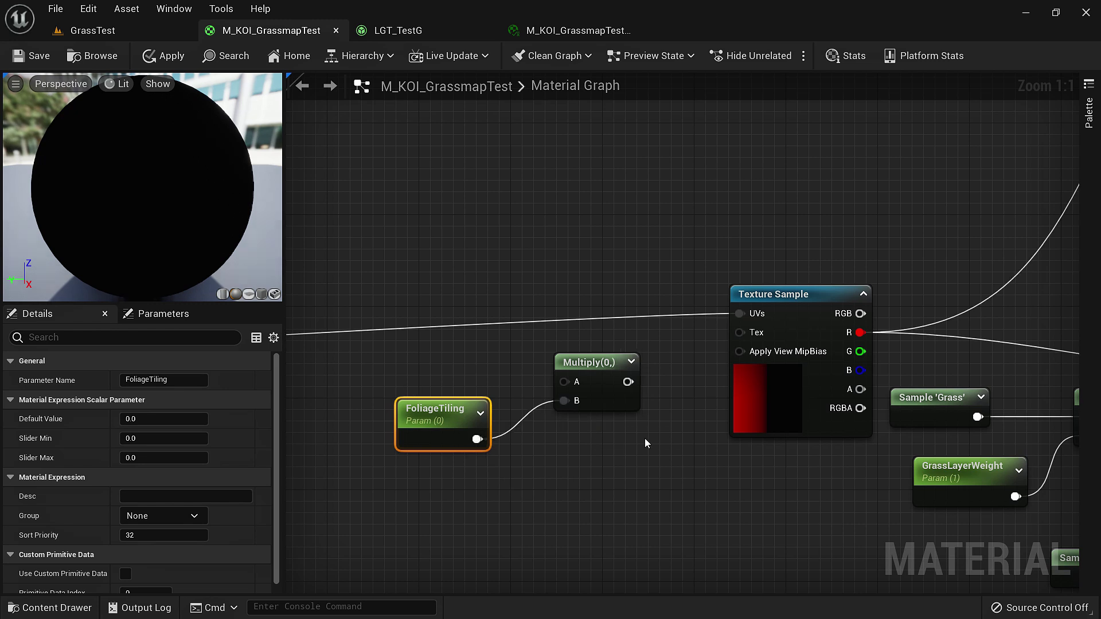
{"action": "mouse_move", "coordinate": [739, 313]}
{"action": "left_mouse_down", "text": "ctrl"}
{"action": "mouse_move", "coordinate": [555, 398]}
{"action": "mouse_move", "coordinate": [565, 382]}
{"action": "mouse_move", "coordinate": [740, 314]}
{"action": "left_mouse_up", "text": "ctrl"}
{"action": "left_click", "coordinate": [172, 418]}
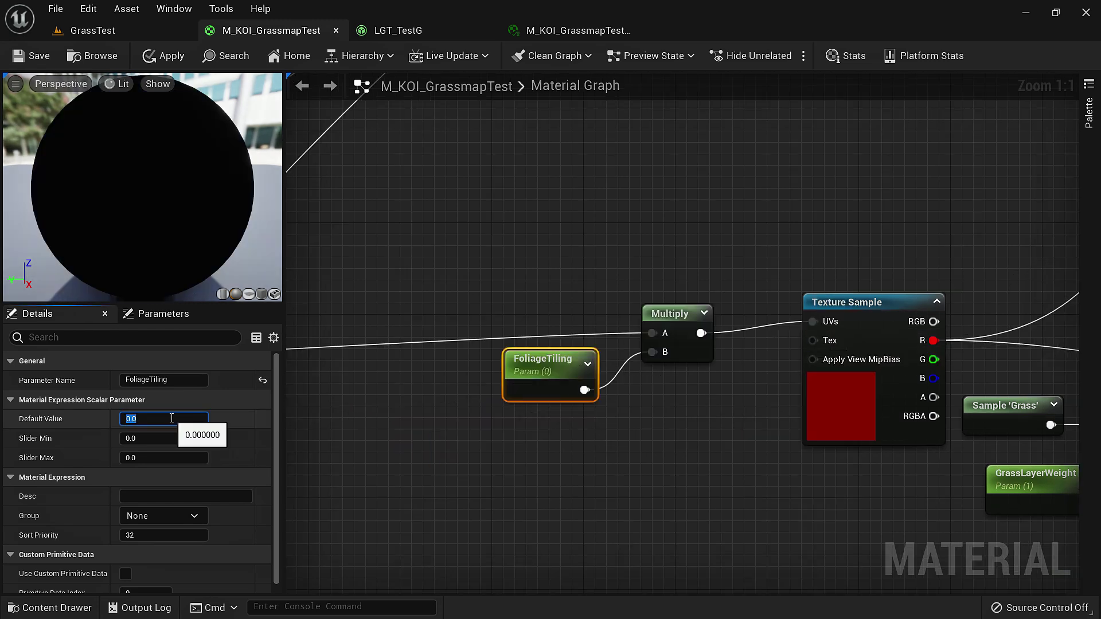
{"action": "key", "text": "Return"}
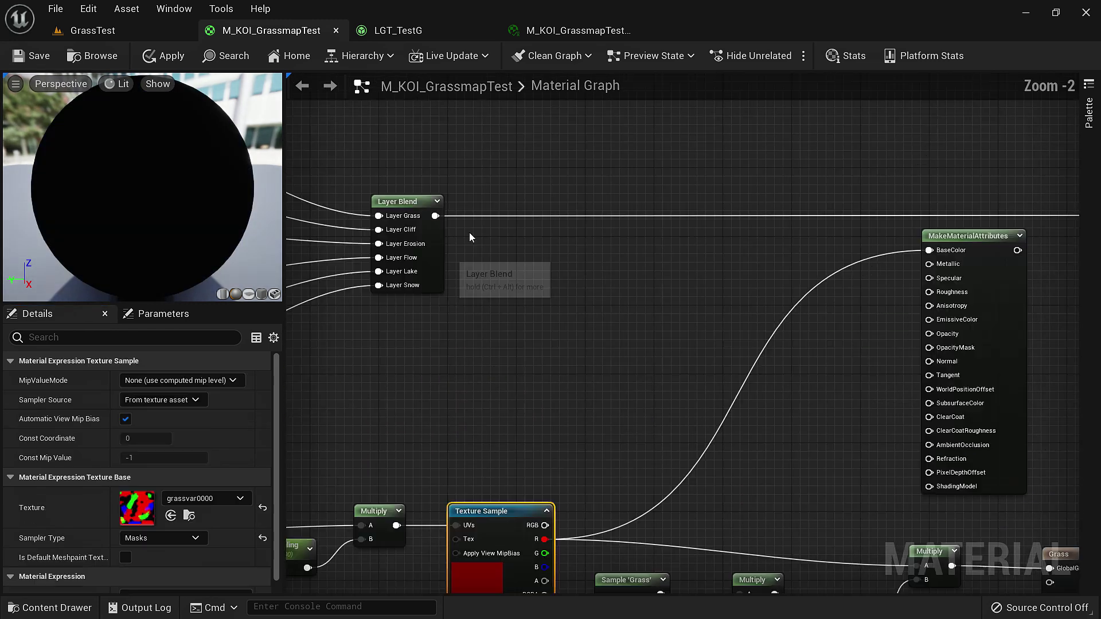
Connect the MakeMaterialAttributes output to the material's output node in place of the Layer Blend.
{"action": "scroll", "coordinate": [536, 469], "scroll_direction": "down", "scroll_amount": 1}
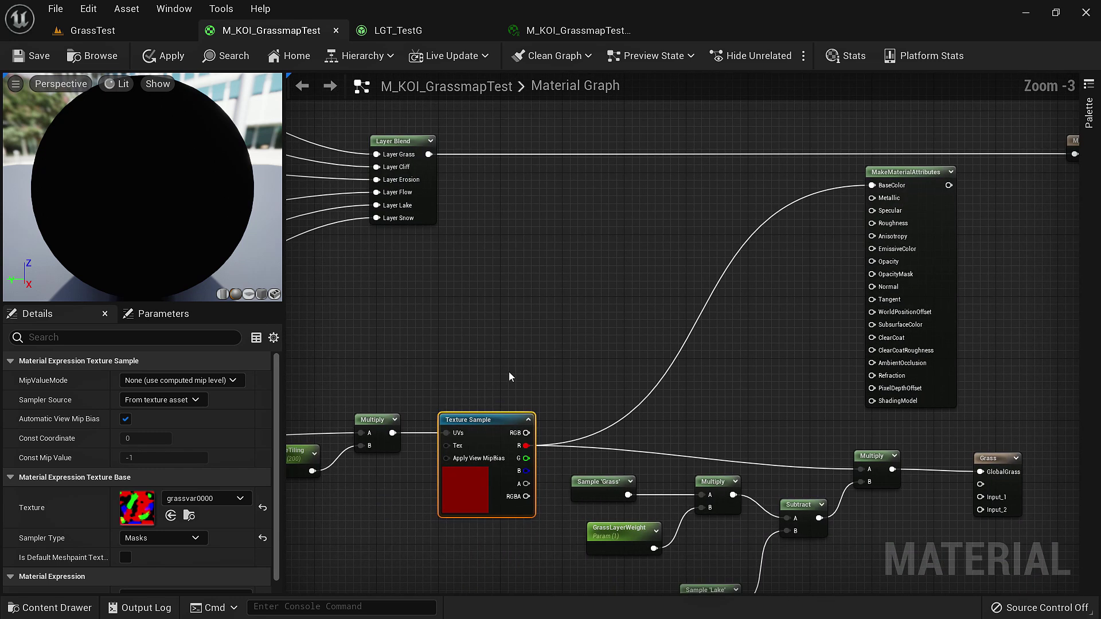
{"action": "scroll", "coordinate": [935, 230], "scroll_direction": "up", "scroll_amount": 1}
{"action": "right_click_drag", "start_coordinate": [934, 230], "coordinate": [773, 245]}
{"action": "left_click_drag", "start_coordinate": [786, 258], "coordinate": [921, 224]}
Feed the Texture Sample's red output directly into GlobalGrass, bypassing the layer-sample nodes, and move the Grass node closer to the Texture Sample.
{"action": "scroll", "coordinate": [599, 403], "scroll_direction": "up", "scroll_amount": 1}
{"action": "right_click_drag", "start_coordinate": [601, 404], "coordinate": [744, 319]}
{"action": "scroll", "coordinate": [745, 319], "scroll_direction": "down", "scroll_amount": 3}
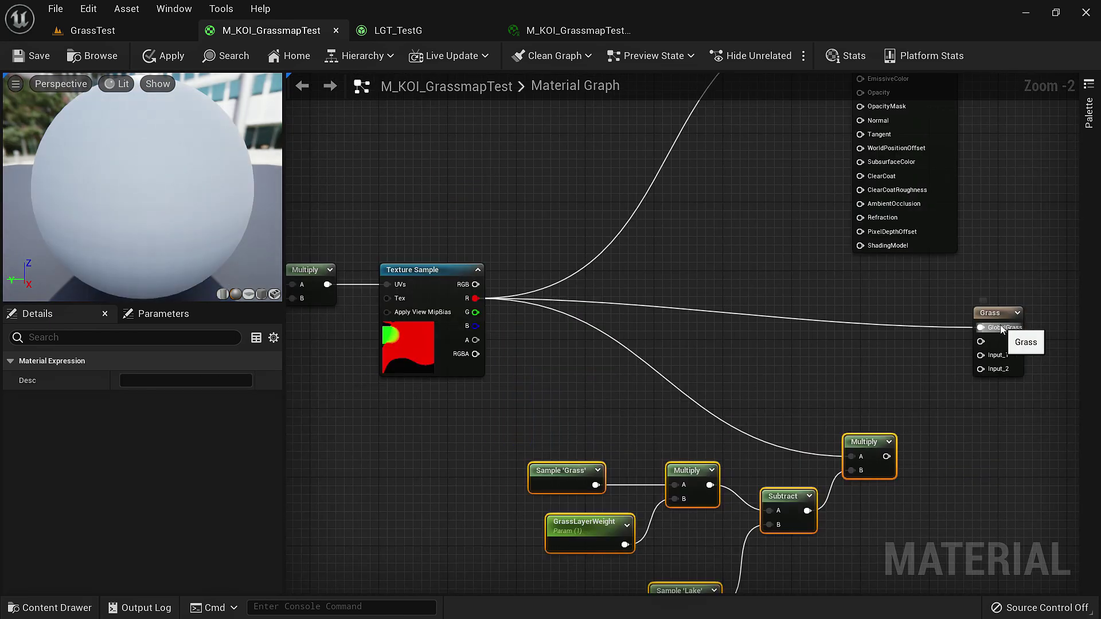
{"action": "mouse_move", "coordinate": [1001, 328]}
{"action": "left_mouse_down"}
{"action": "mouse_move", "coordinate": [813, 307]}
{"action": "mouse_move", "coordinate": [1001, 326]}
{"action": "left_mouse_up"}
{"action": "left_click_drag", "start_coordinate": [1011, 317], "coordinate": [805, 292]}
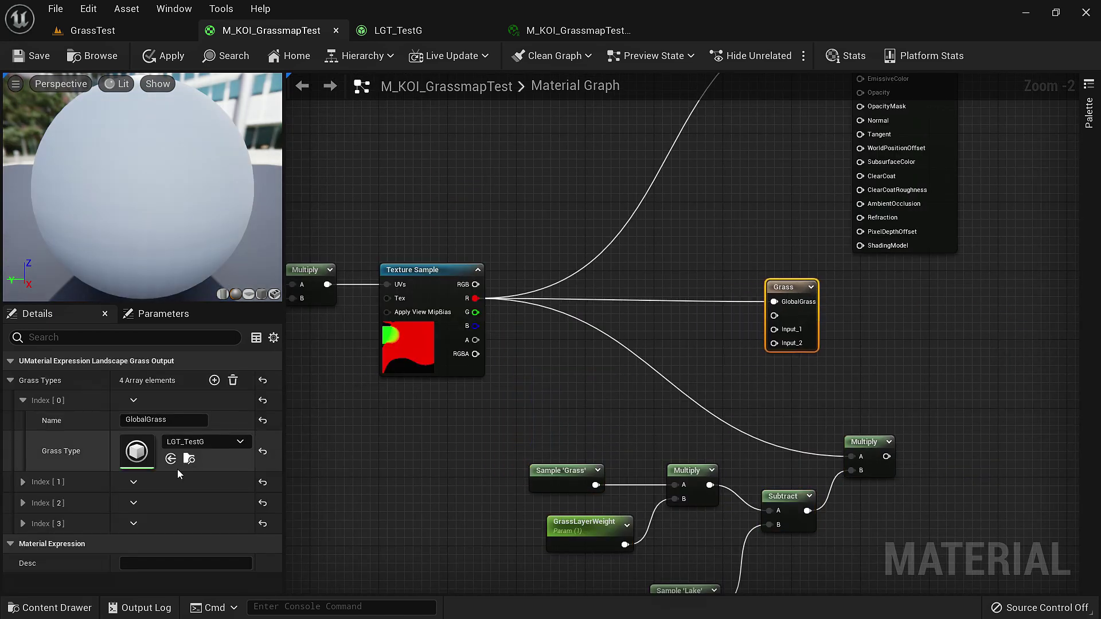
Delete the three unused grass types from the Grass node, keeping only GlobalGrass.
{"action": "left_click", "coordinate": [135, 483]}
{"action": "left_click", "coordinate": [154, 521]}
{"action": "left_click", "coordinate": [133, 482]}
{"action": "left_click", "coordinate": [154, 521]}
{"action": "left_click", "coordinate": [133, 482]}
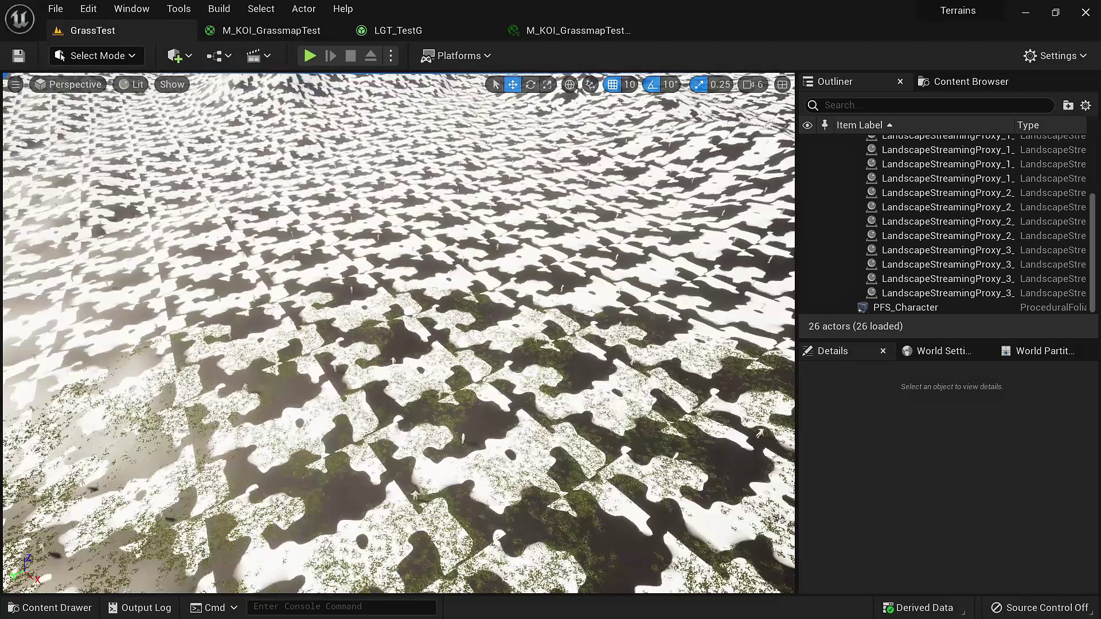
Place the GrassmapTest material instance editor beside the landscape view and override its FoliageTiling with 400.
{"action": "right_click_drag", "start_coordinate": [399, 333], "coordinate": [413, 247]}
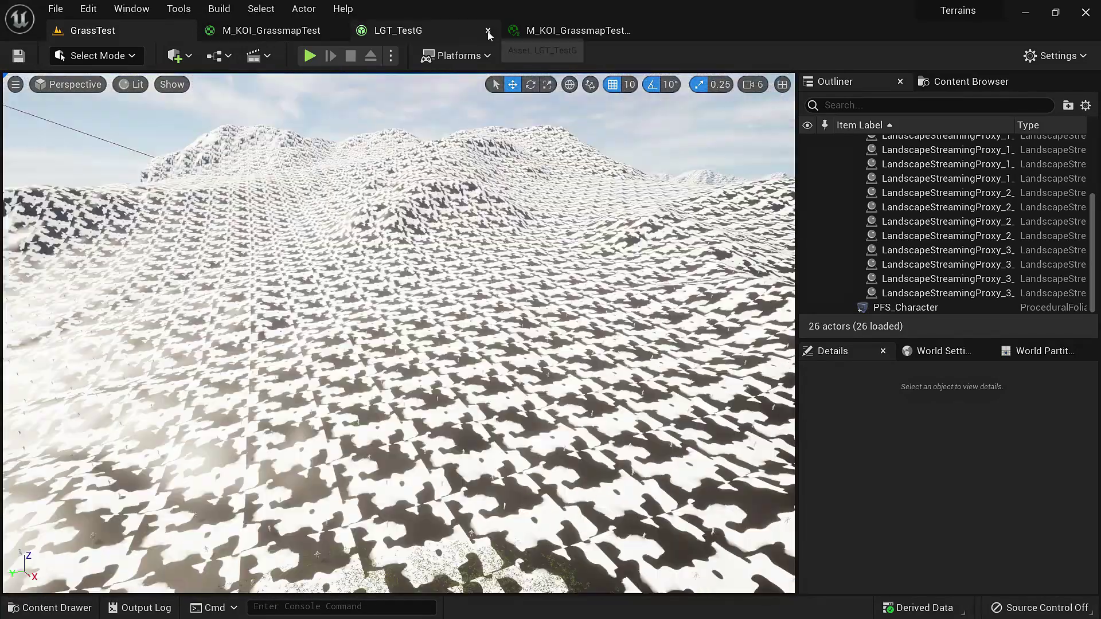
{"action": "left_click", "coordinate": [578, 30]}
{"action": "left_click_drag", "start_coordinate": [578, 30], "coordinate": [732, 108]}
{"action": "left_click", "coordinate": [633, 186]}
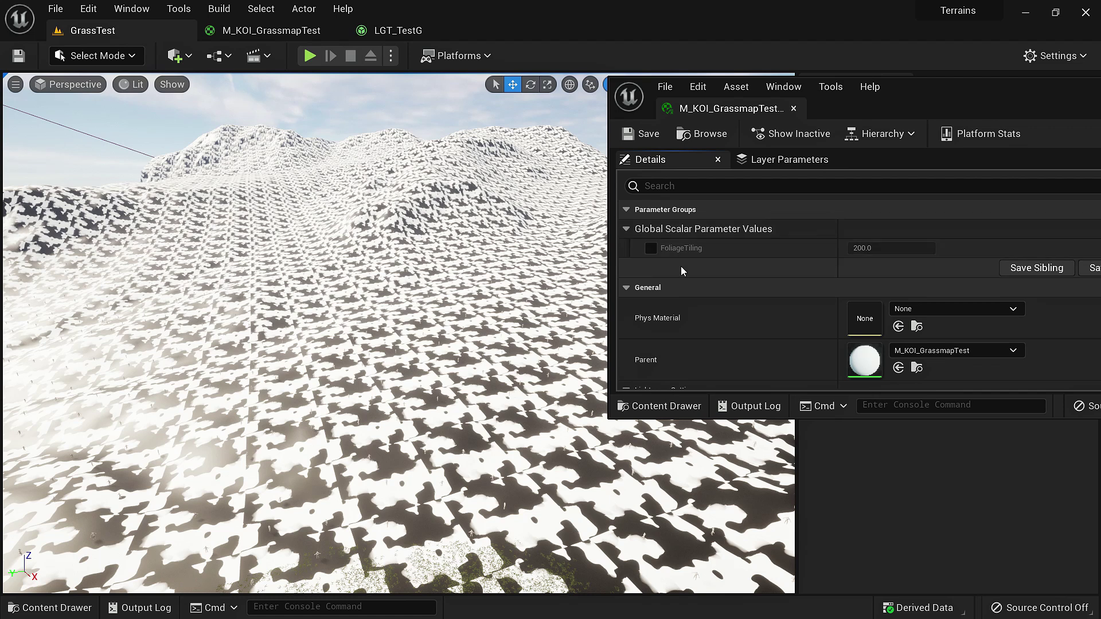
{"action": "left_click", "coordinate": [652, 249]}
{"action": "left_click", "coordinate": [898, 249]}
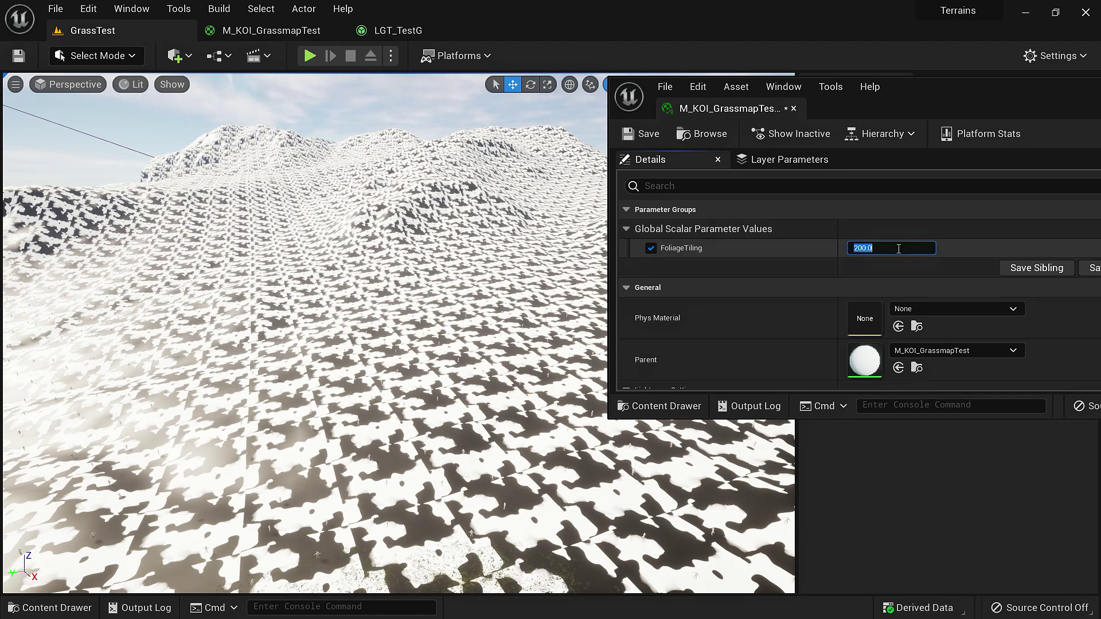
{"action": "key", "text": "Return"}
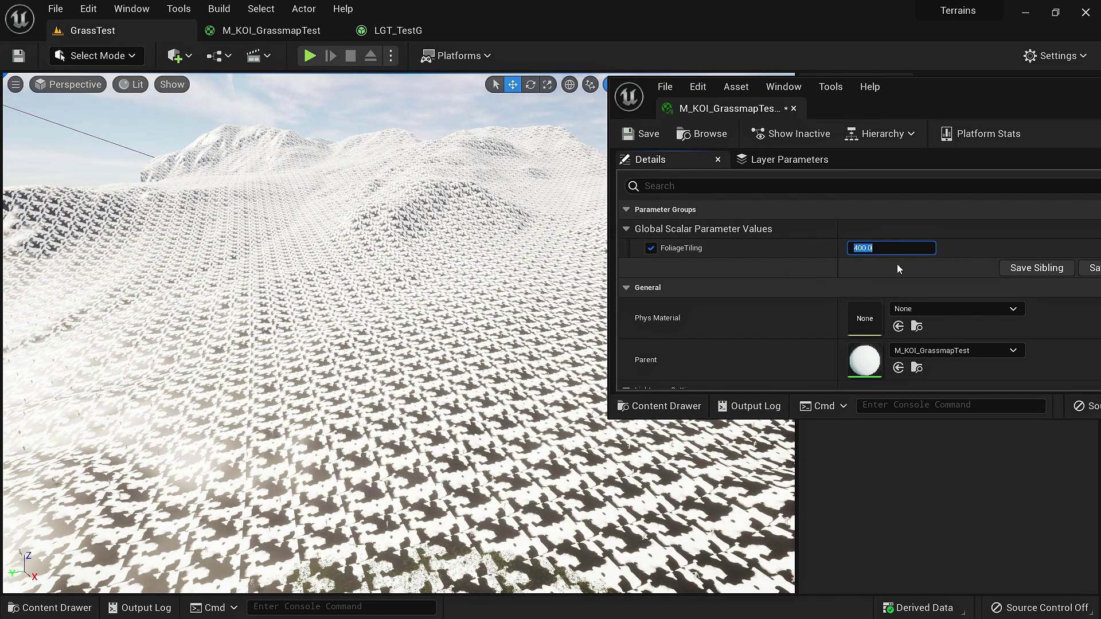
Inspect the grass patches around the mannequins with FoliageTiling at 800, and set the parameter back to 400.
{"action": "mouse_move", "coordinate": [482, 321]}
{"action": "right_mouse_down"}
{"action": "mouse_move", "coordinate": [488, 413]}
{"action": "mouse_move", "coordinate": [482, 367]}
{"action": "mouse_move", "coordinate": [481, 396]}
{"action": "mouse_move", "coordinate": [510, 401]}
{"action": "mouse_move", "coordinate": [579, 355]}
{"action": "mouse_move", "coordinate": [550, 390]}
{"action": "mouse_move", "coordinate": [527, 350]}
{"action": "mouse_move", "coordinate": [470, 344]}
{"action": "mouse_move", "coordinate": [465, 327]}
{"action": "right_mouse_up"}
{"action": "key", "text": "w"}
{"action": "key", "text": "w"}
{"action": "key", "text": "s"}
{"action": "key", "text": "w"}
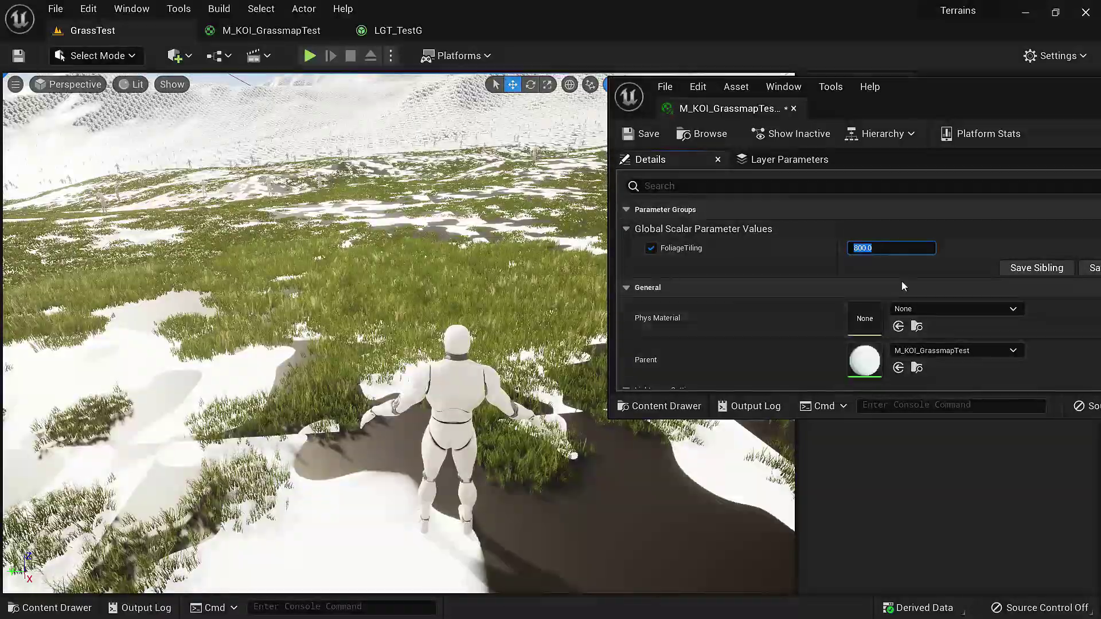
{"action": "type", "text": "400"}
{"action": "key", "text": "Return"}
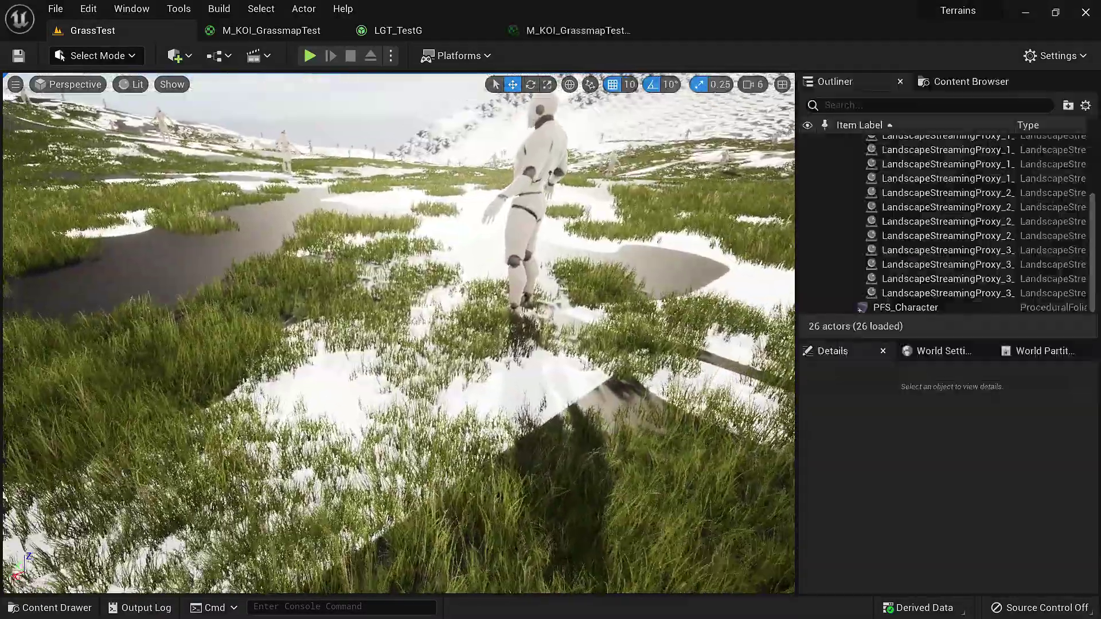
{"action": "key", "text": "w"}
{"action": "mouse_move", "coordinate": [402, 333]}
{"action": "right_mouse_down"}
{"action": "mouse_move", "coordinate": [361, 333]}
{"action": "mouse_move", "coordinate": [390, 379]}
{"action": "mouse_move", "coordinate": [385, 298]}
{"action": "mouse_move", "coordinate": [382, 345]}
{"action": "mouse_move", "coordinate": [413, 333]}
{"action": "mouse_move", "coordinate": [424, 310]}
{"action": "mouse_move", "coordinate": [401, 344]}
{"action": "right_mouse_up"}
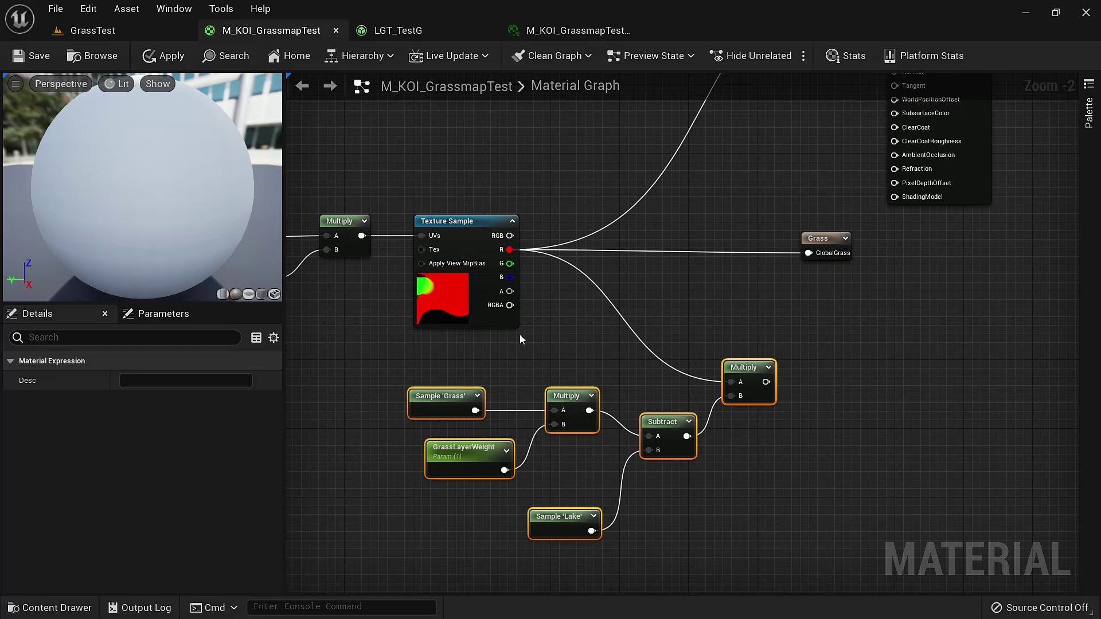
Connect the Texture Sample's RGB output to the BaseColor input of MakeMaterialAttributes.
{"action": "left_click", "coordinate": [790, 294]}
{"action": "right_click_drag", "start_coordinate": [672, 267], "coordinate": [638, 459]}
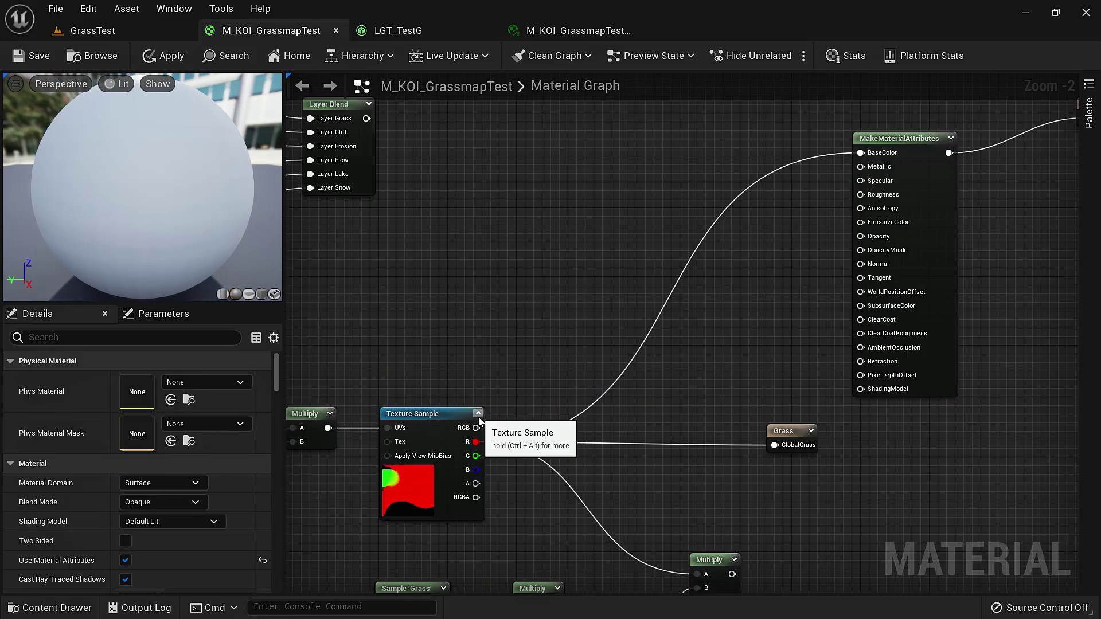
{"action": "left_click_drag", "start_coordinate": [476, 428], "coordinate": [676, 384]}
{"action": "left_click_drag", "start_coordinate": [610, 356], "coordinate": [864, 153]}
Add two more grass types to the Grass node.
{"action": "scroll", "coordinate": [675, 372], "scroll_direction": "up", "scroll_amount": 1}
{"action": "left_click", "coordinate": [808, 441]}
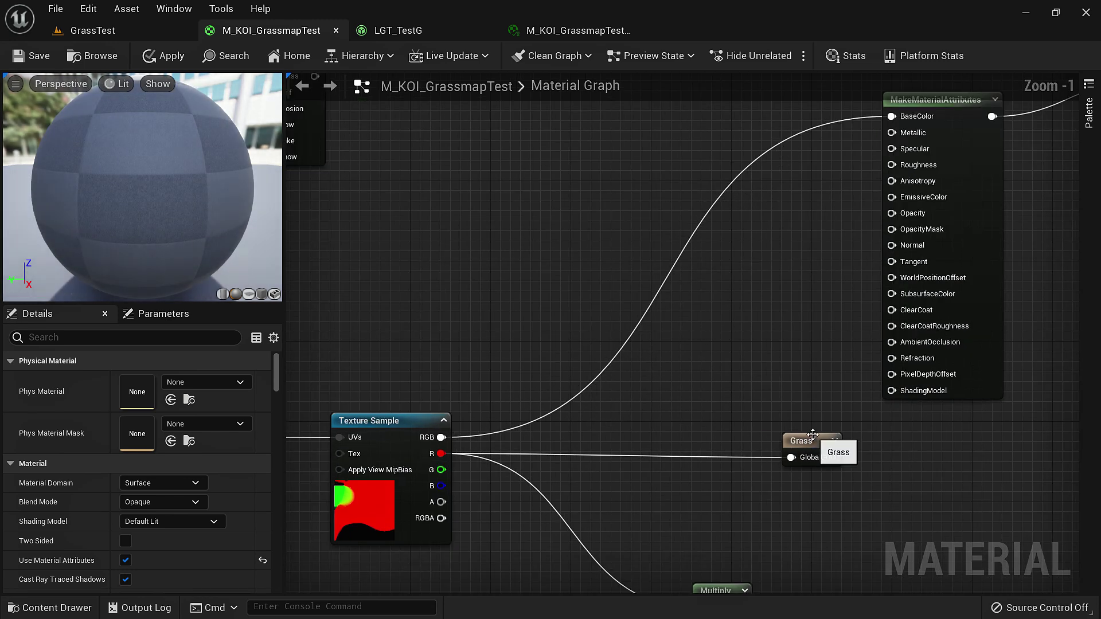
{"action": "left_click", "coordinate": [214, 381]}
{"action": "left_click", "coordinate": [214, 382]}
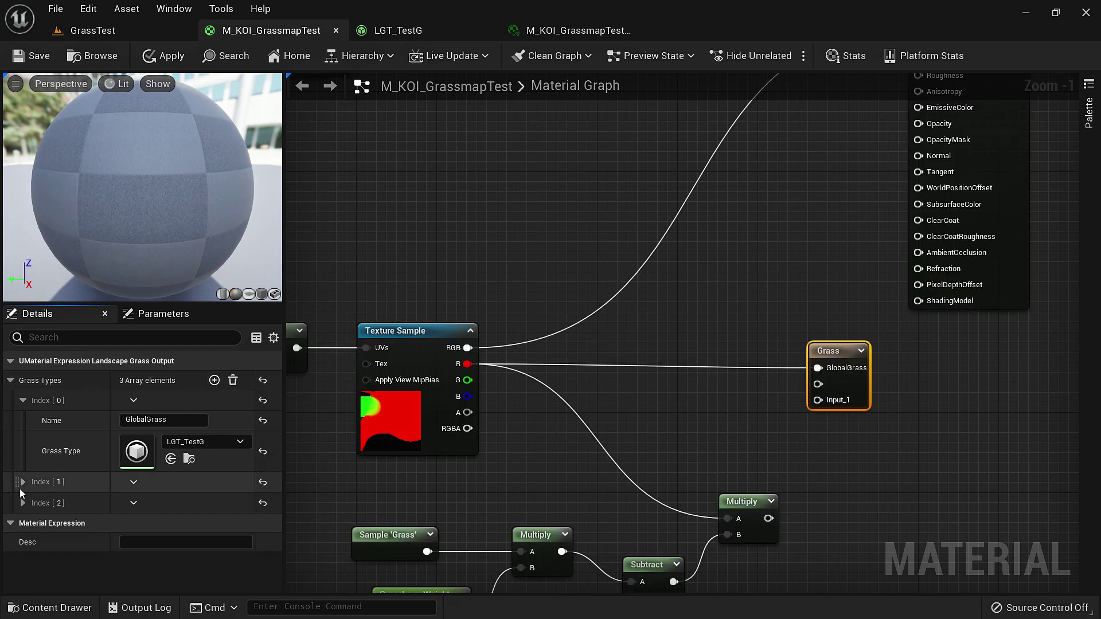
Name the Grass node's second grass type TallGrass and its third grass type Flower.
{"action": "left_click", "coordinate": [22, 483]}
{"action": "left_click", "coordinate": [155, 500]}
{"action": "type", "text": "TallGrass"}
{"action": "key", "text": "Return"}
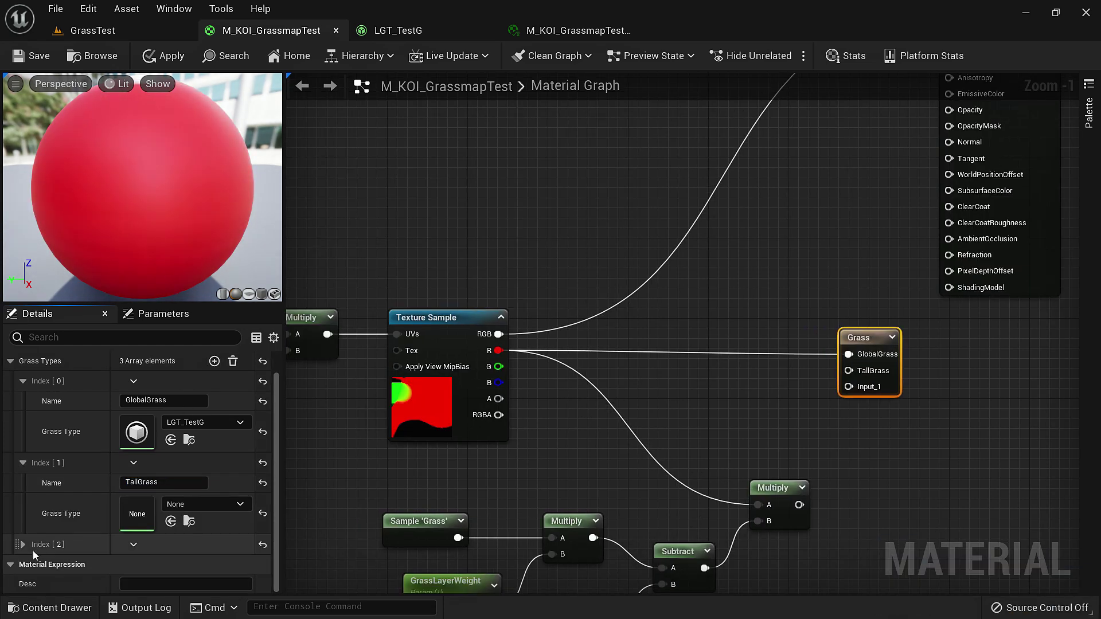
{"action": "left_click", "coordinate": [23, 564]}
{"action": "scroll", "coordinate": [166, 494], "scroll_direction": "down", "scroll_amount": 2}
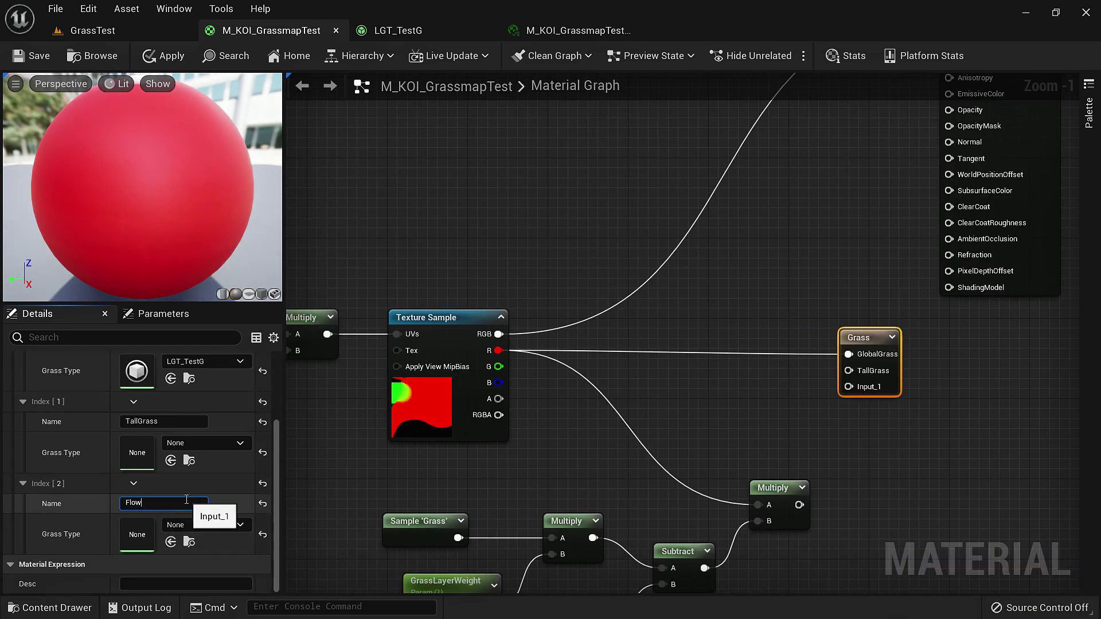
Connect the Texture Sample's G output to the TallGrass input and its B output to the Flower input of the Grass node.
{"action": "left_click", "coordinate": [516, 355]}
{"action": "scroll", "coordinate": [516, 355], "scroll_direction": "up", "scroll_amount": 1}
{"action": "mouse_move", "coordinate": [491, 367]}
{"action": "left_mouse_down"}
{"action": "mouse_move", "coordinate": [826, 406]}
{"action": "mouse_move", "coordinate": [897, 370]}
{"action": "mouse_move", "coordinate": [515, 397]}
{"action": "mouse_move", "coordinate": [493, 386]}
{"action": "left_mouse_up"}
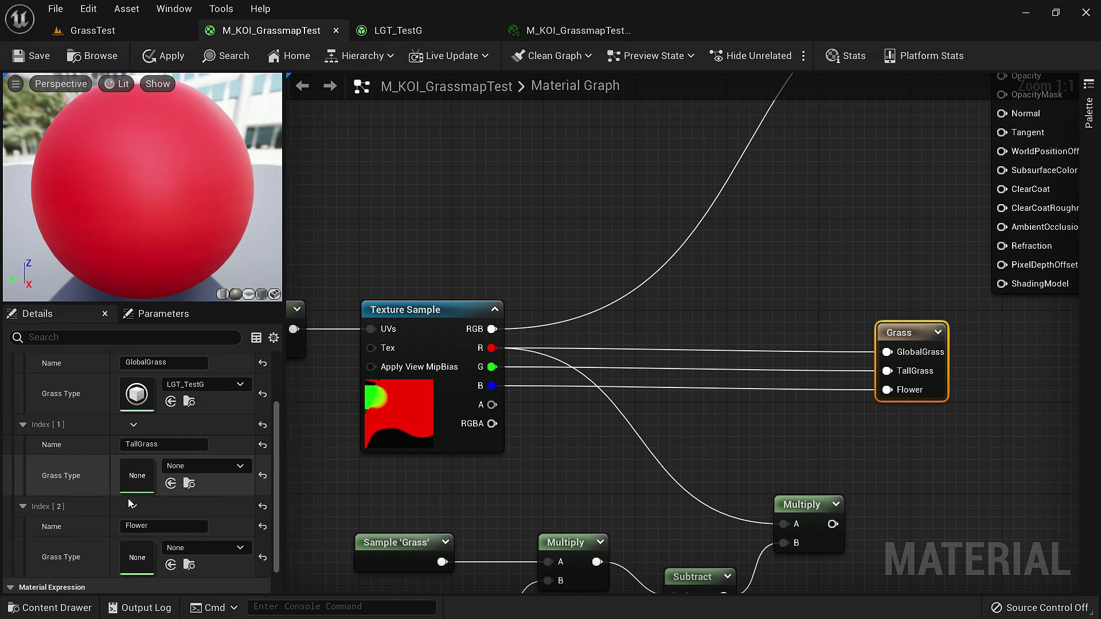
Duplicate the LGT_TestG grass type asset as LGT_TestTallGtass and make another copy named LGT_Fllower.
{"action": "left_click", "coordinate": [189, 402]}
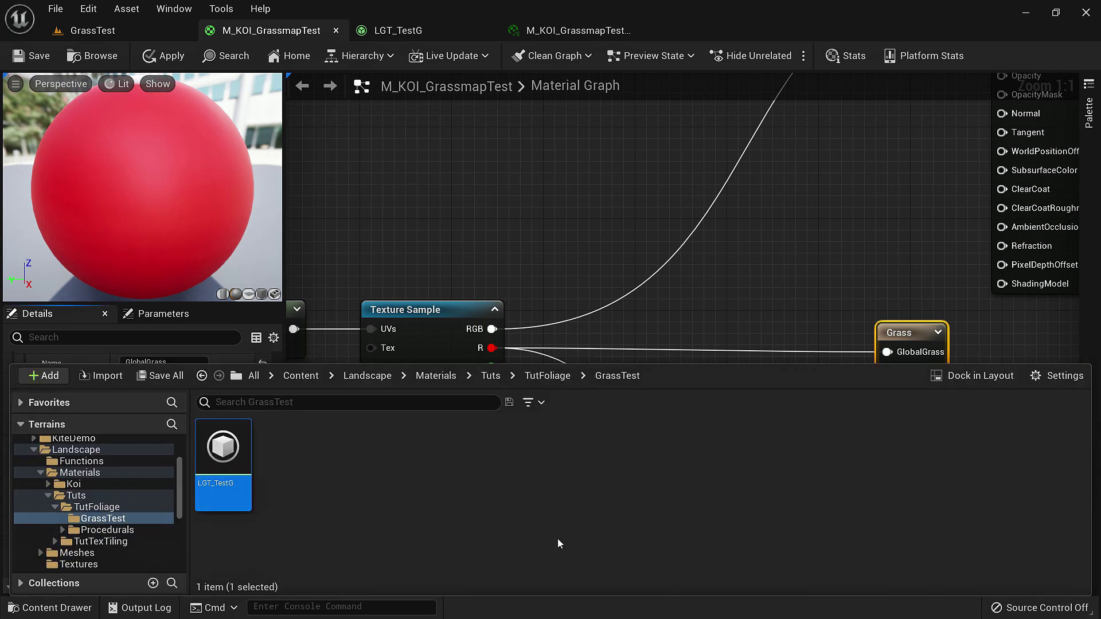
{"action": "key", "text": "ctrl+d"}
{"action": "type", "text": "GT_Test"}
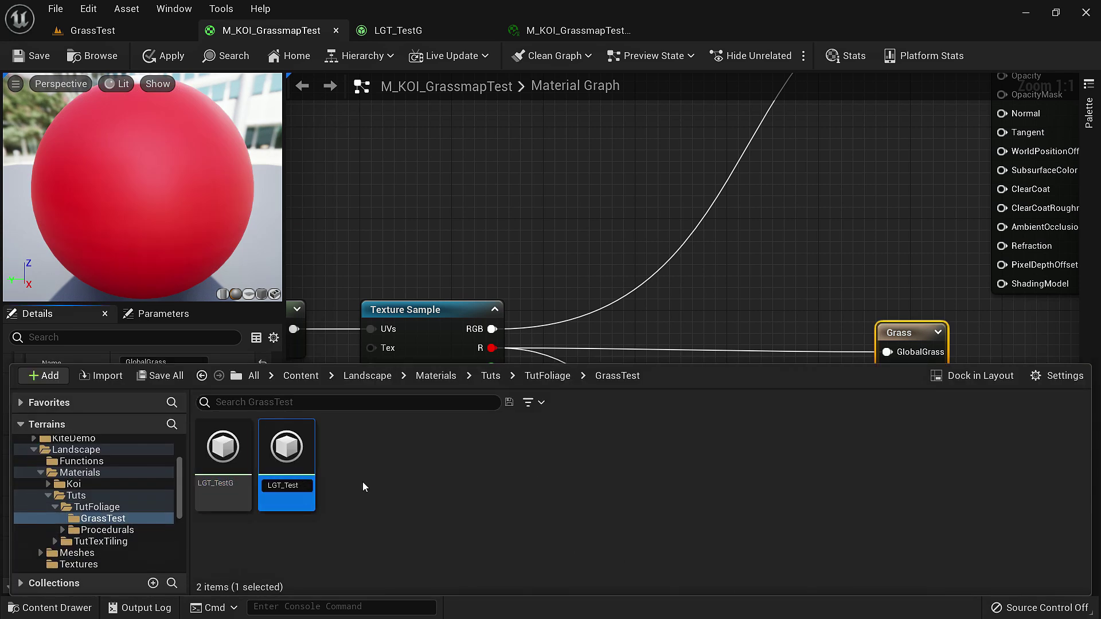
{"action": "type", "text": "TallGrass"}
{"action": "key", "text": "Return"}
{"action": "right_click_drag", "start_coordinate": [371, 268], "coordinate": [380, 234]}
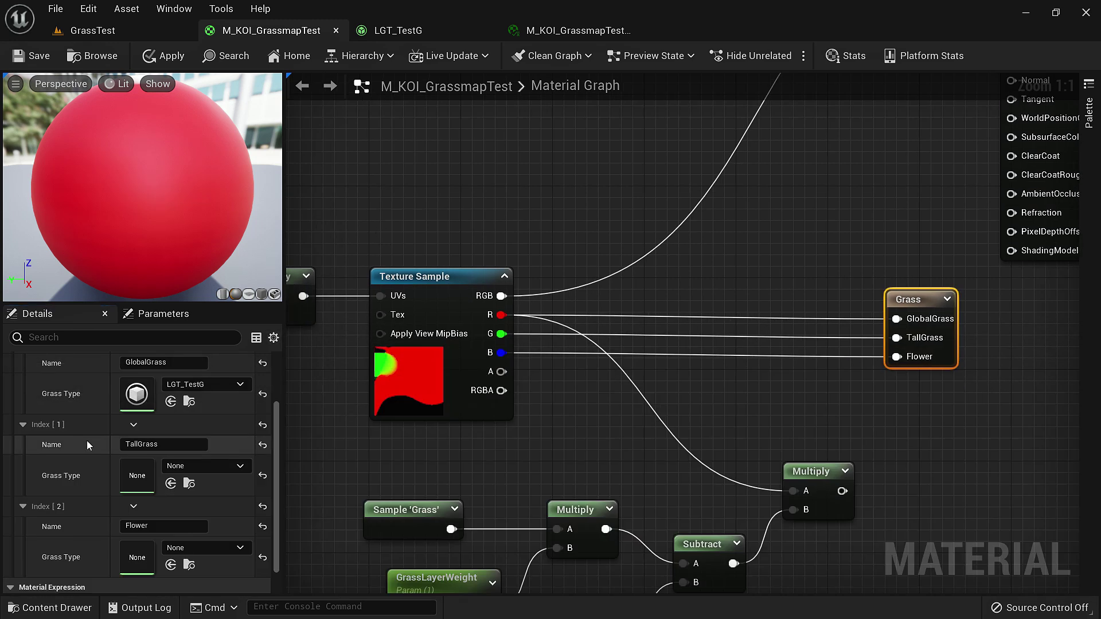
{"action": "left_click", "coordinate": [189, 483]}
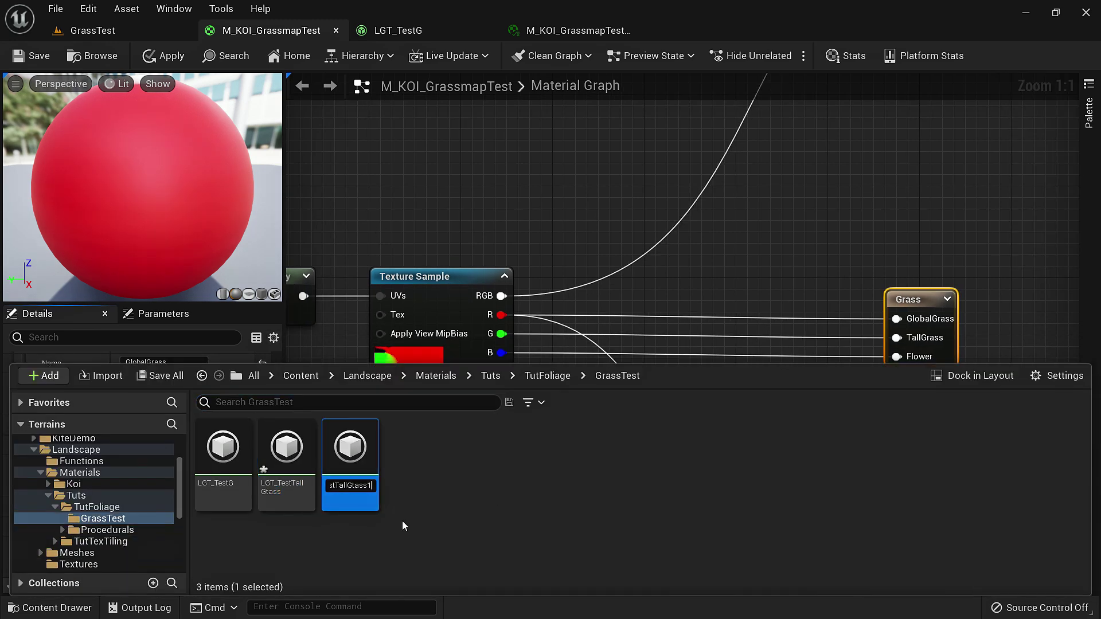
Open LGT_TestTallGtass and set its grass mesh to the Megascans tall grass mesh rbEkI_Var1_LOD0_1.
{"action": "double_click", "coordinate": [344, 494]}
{"action": "left_click", "coordinate": [22, 170]}
{"action": "left_click", "coordinate": [550, 190]}
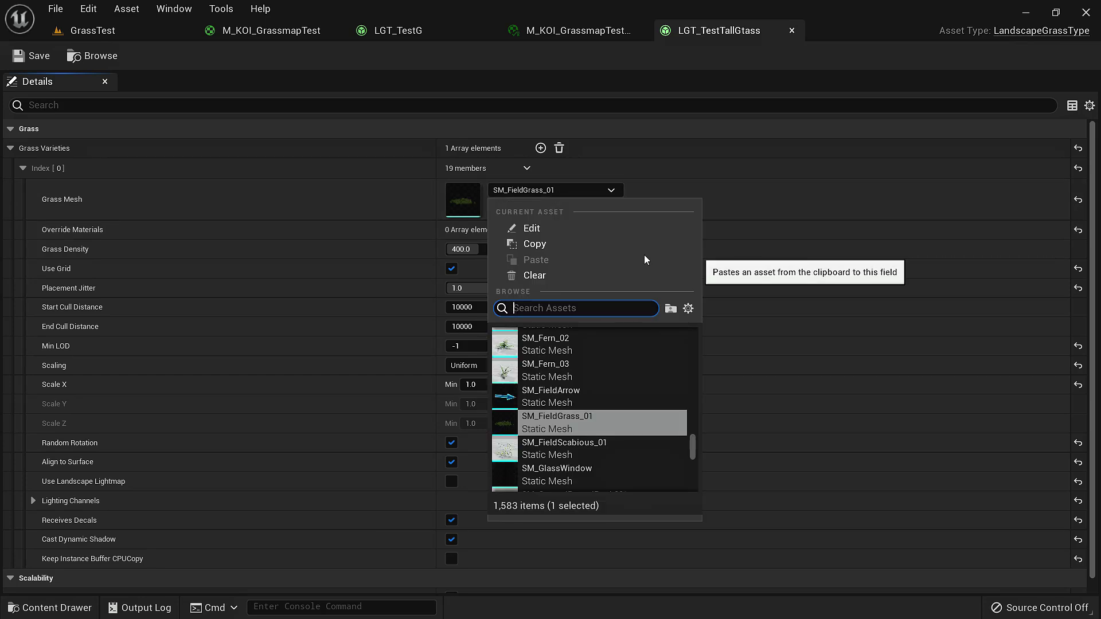
{"action": "type", "text": "tall grass"}
{"action": "double_click", "coordinate": [611, 395]}
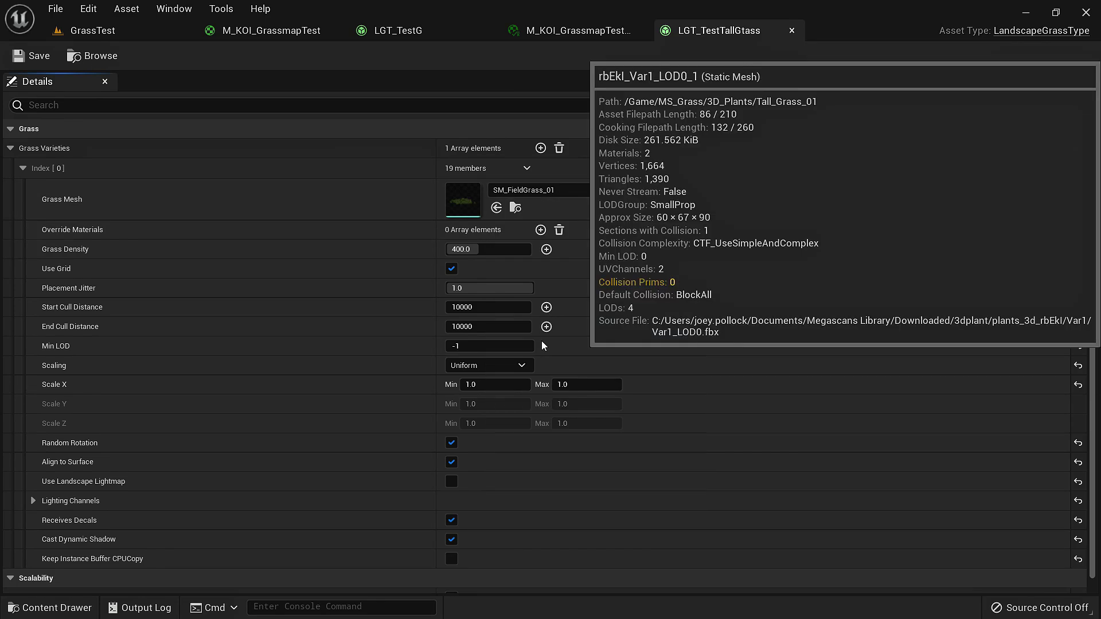
{"action": "left_click", "coordinate": [944, 31]}
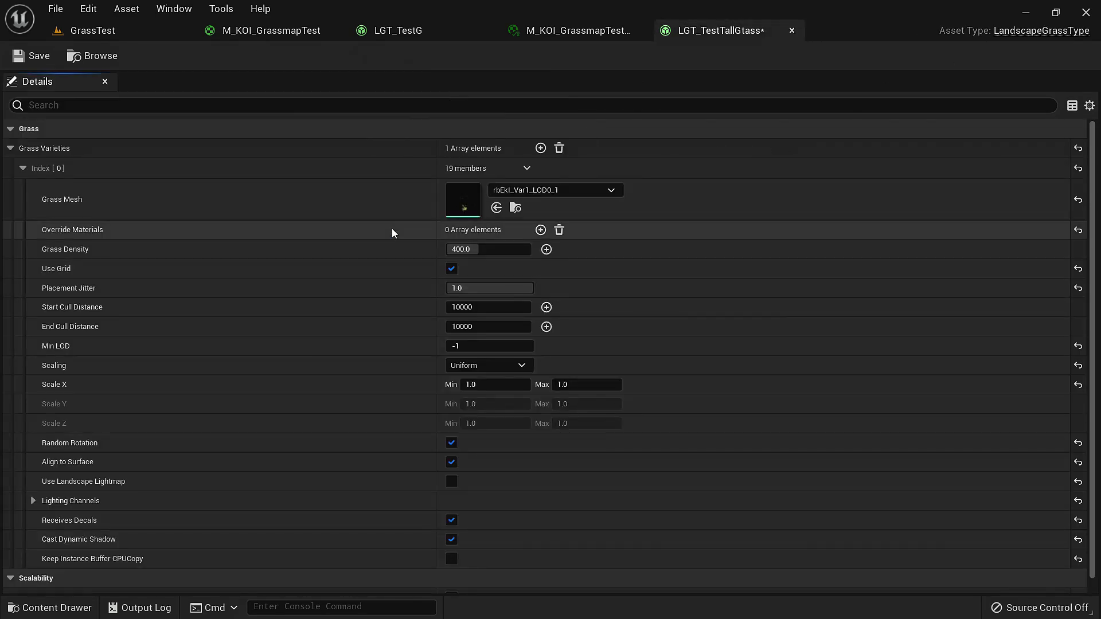
Set the Scale X range of LGT_TestTallGtass to a minimum of 1.0 and a maximum of 3.0.
{"action": "left_click", "coordinate": [497, 385]}
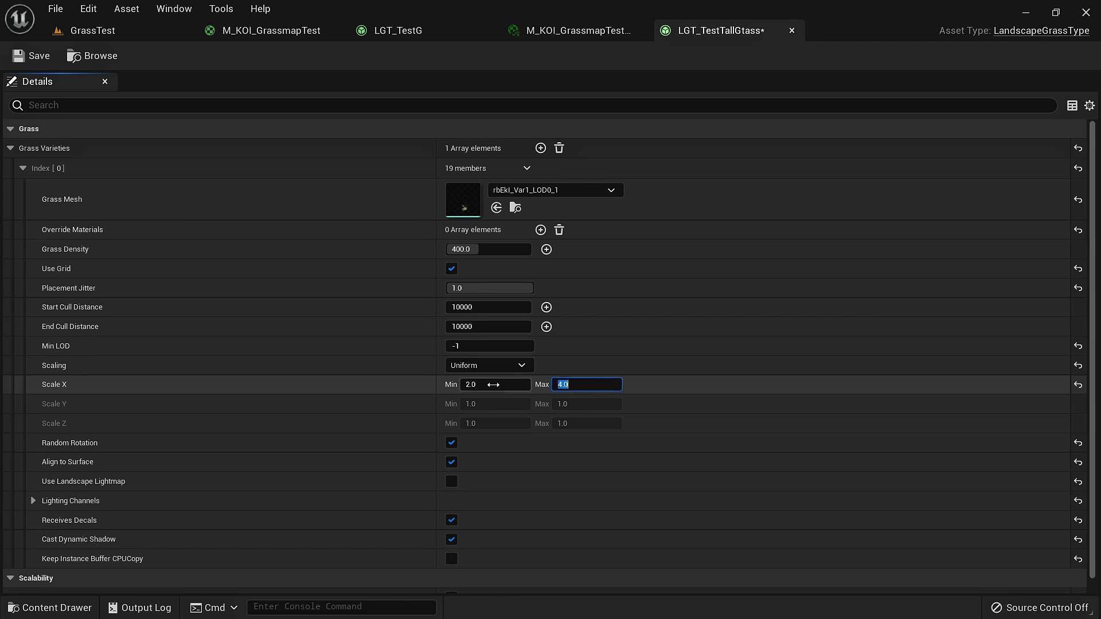
{"action": "left_click", "coordinate": [494, 385]}
{"action": "type", "text": "1"}
{"action": "left_click", "coordinate": [597, 388]}
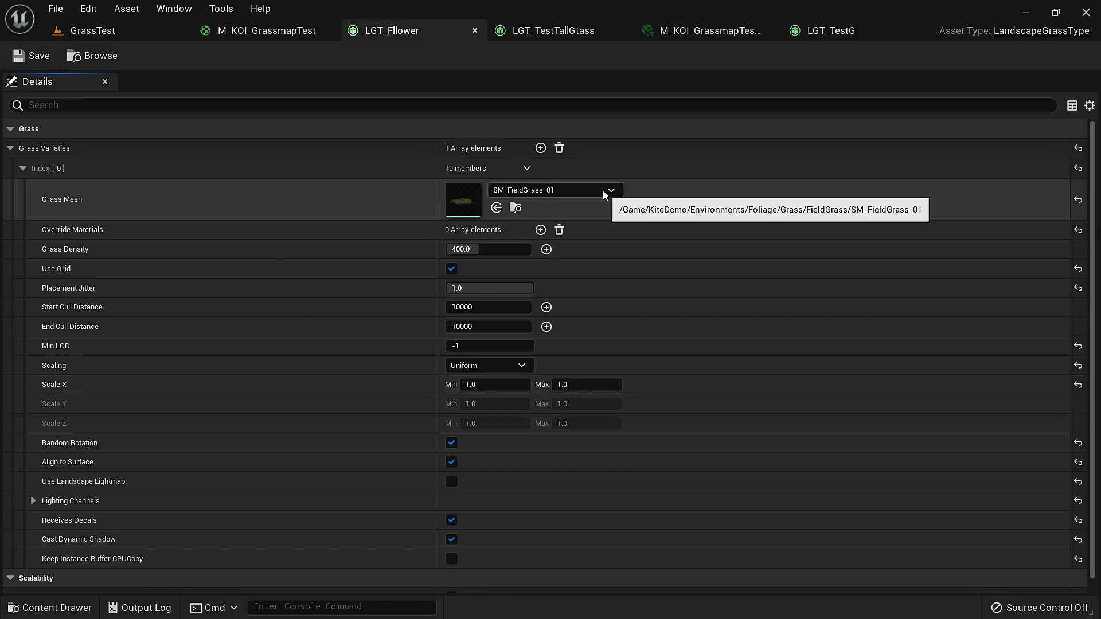
Set the grass mesh of LGT_Fllower to S_Amaryllis_sgzkv_Var1_lod0 and check the flower in its mesh editor.
{"action": "left_click", "coordinate": [602, 190]}
{"action": "type", "text": "fl"}
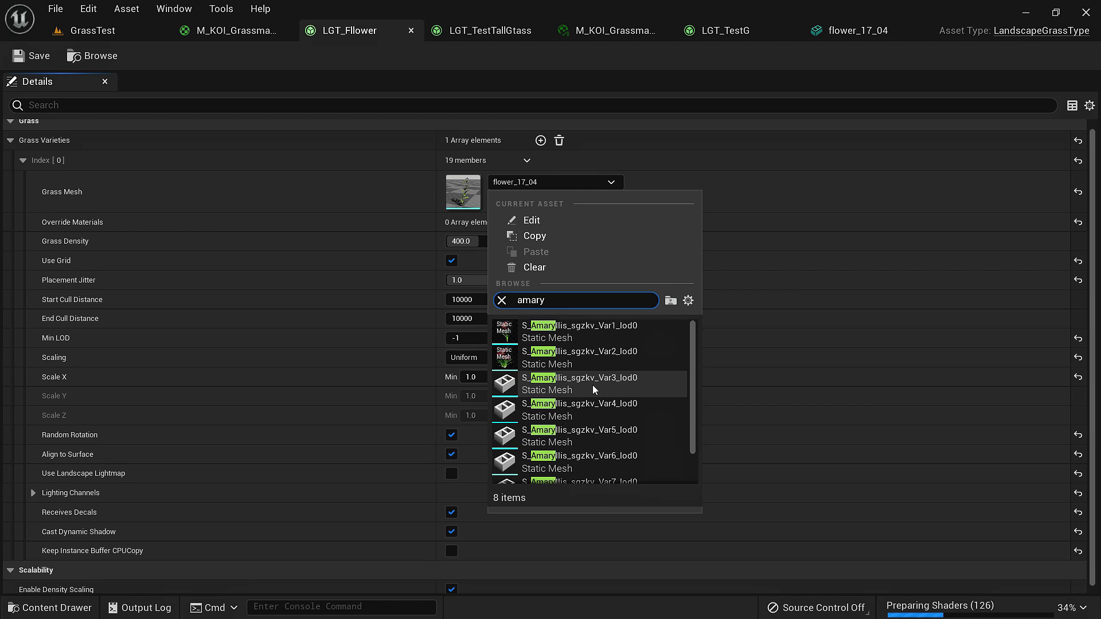
{"action": "left_click", "coordinate": [565, 337]}
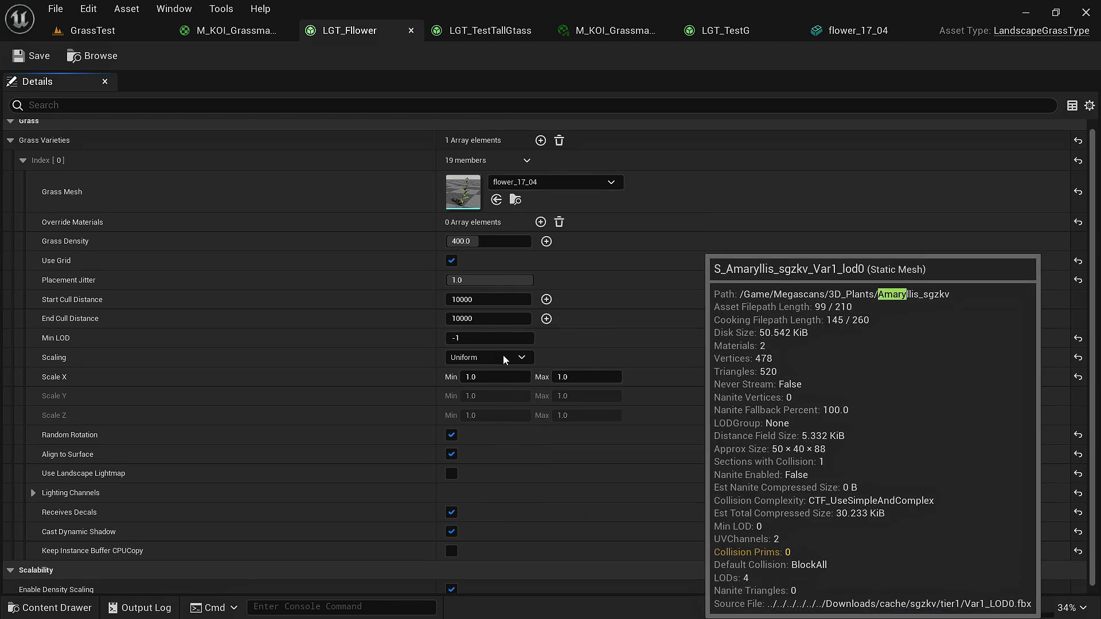
{"action": "double_click", "coordinate": [463, 193]}
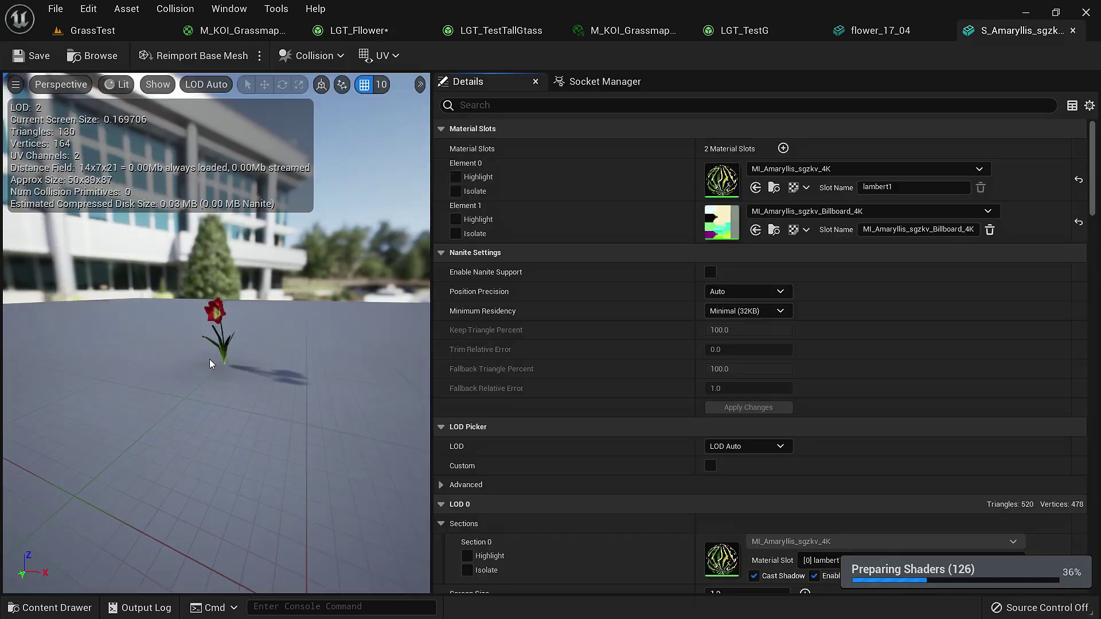
{"action": "scroll", "coordinate": [215, 350], "scroll_direction": "up", "scroll_amount": 6}
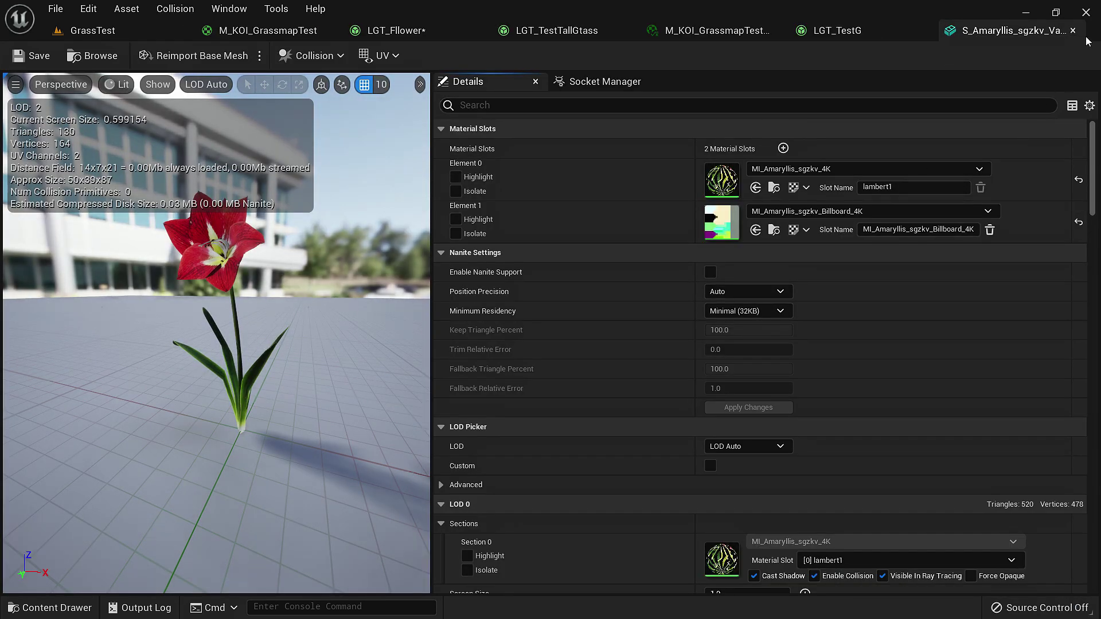
{"action": "left_click", "coordinate": [1072, 30]}
Check the grass and flower patches on the landscape, and set FoliageTiling in the GrassmapTest material instance to 200.
{"action": "right_click_drag", "start_coordinate": [670, 292], "coordinate": [609, 393]}
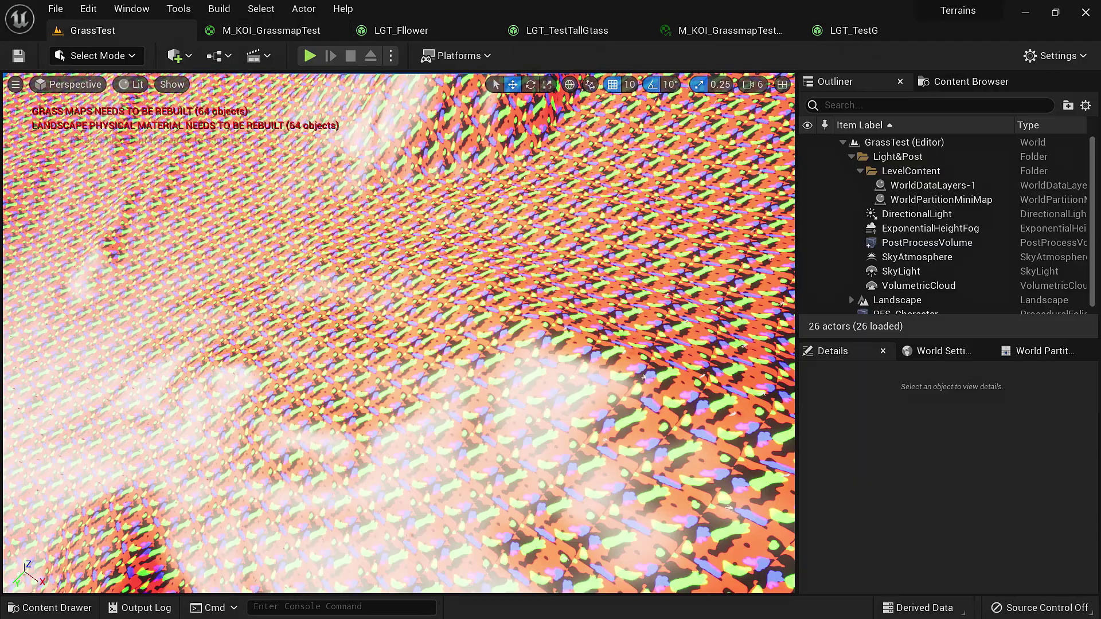
{"action": "right_click_drag", "start_coordinate": [402, 333], "coordinate": [435, 287]}
{"action": "right_click_drag", "start_coordinate": [399, 332], "coordinate": [224, 379]}
{"action": "key", "text": "w"}
{"action": "key", "text": "s"}
{"action": "right_click_drag", "start_coordinate": [331, 183], "coordinate": [310, 215]}
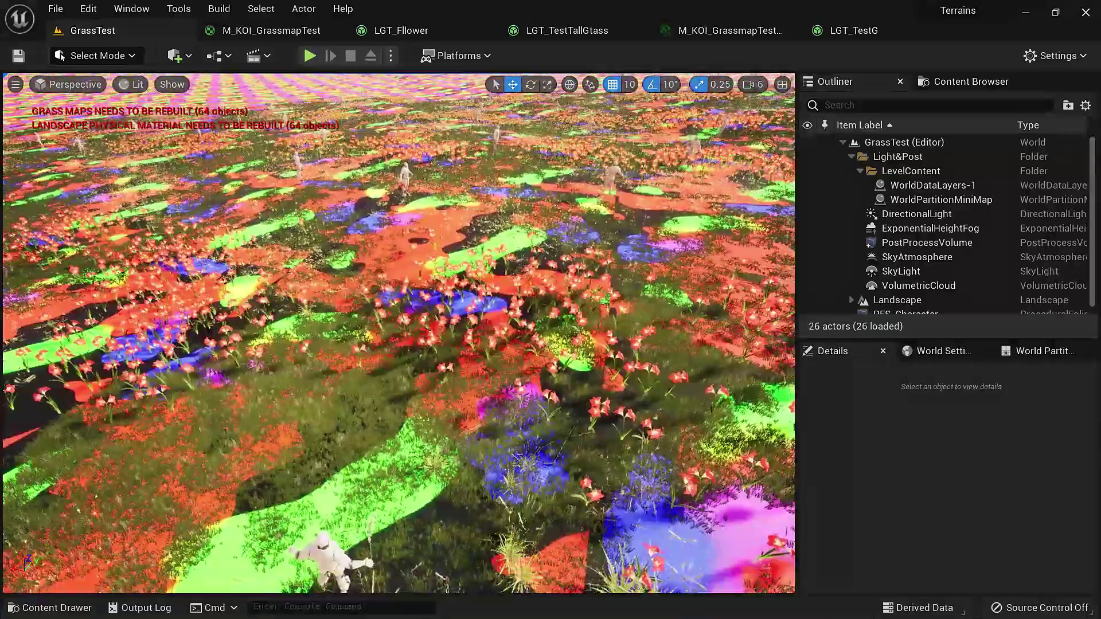
{"action": "left_click", "coordinate": [723, 31]}
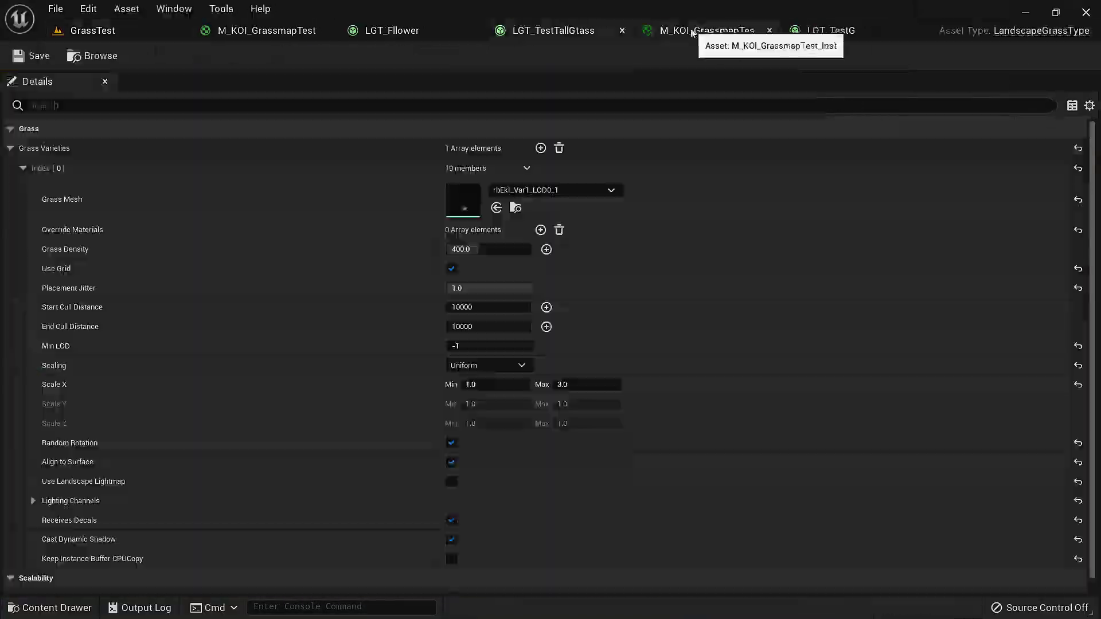
{"action": "left_click", "coordinate": [508, 175]}
{"action": "type", "text": "200"}
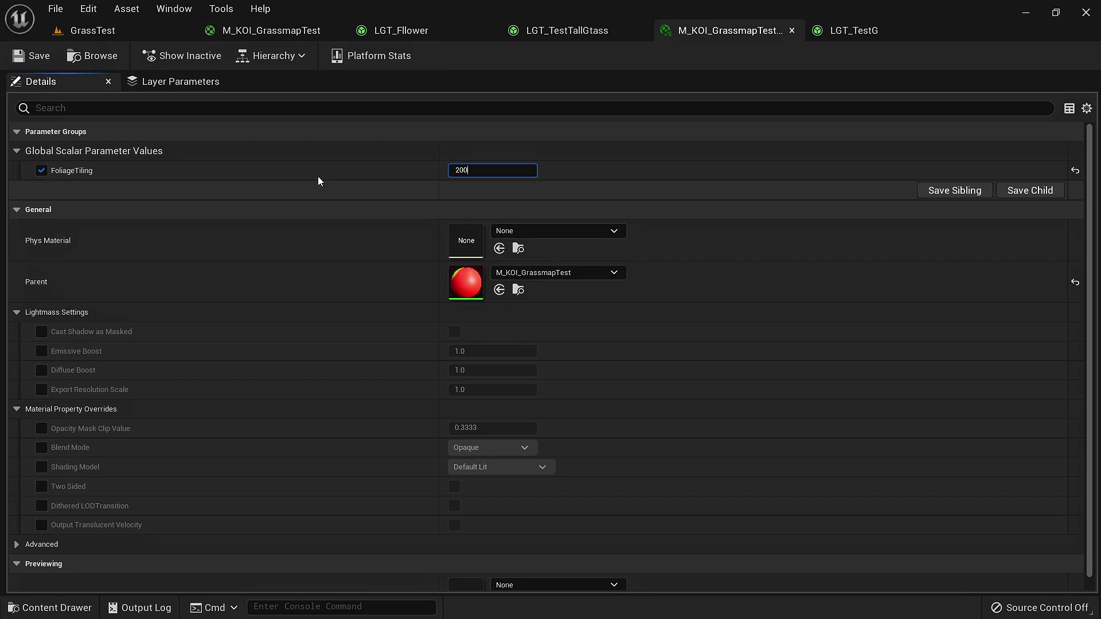
{"action": "key", "text": "Return"}
Examine how the grass, tall grass and flowers follow the mask's red, green and blue areas on the landscape.
{"action": "left_click", "coordinate": [92, 30]}
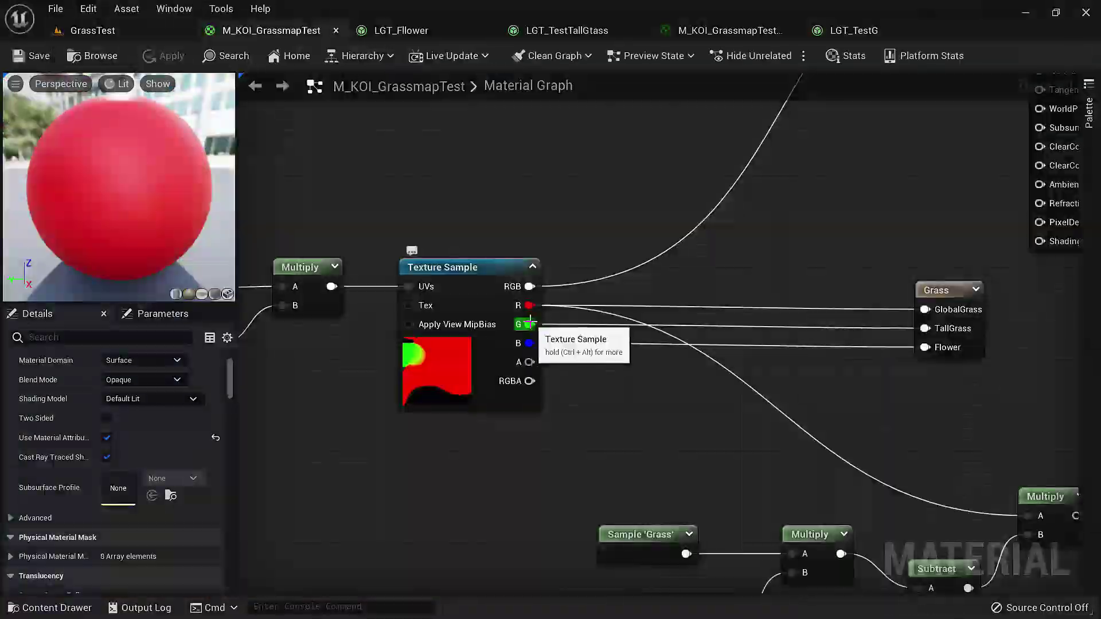
{"action": "left_click", "coordinate": [129, 35]}
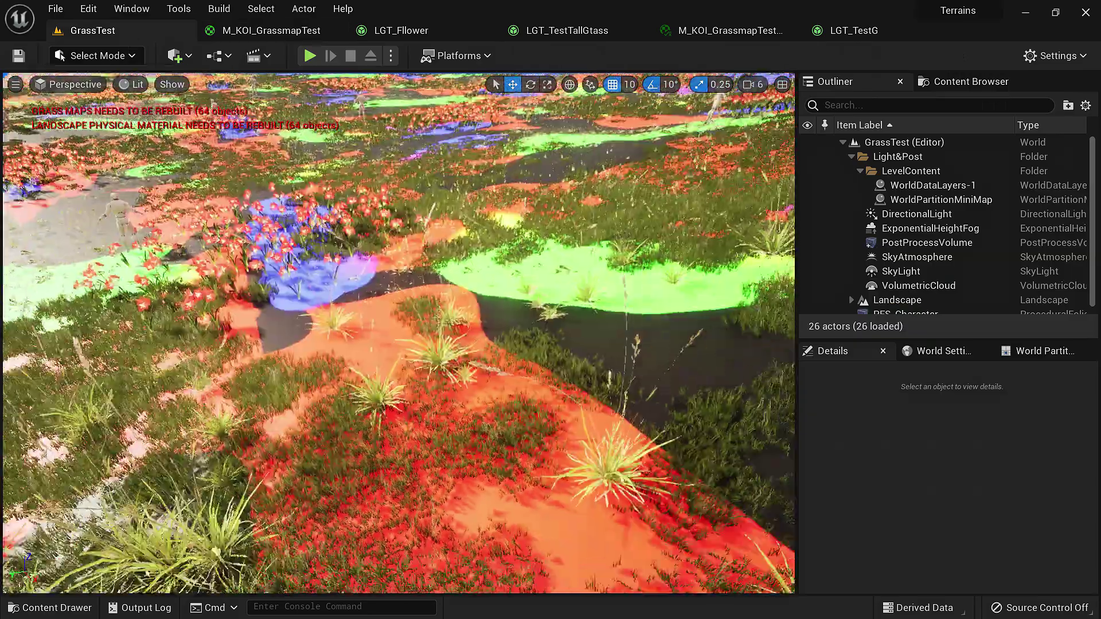
{"action": "key", "text": "w"}
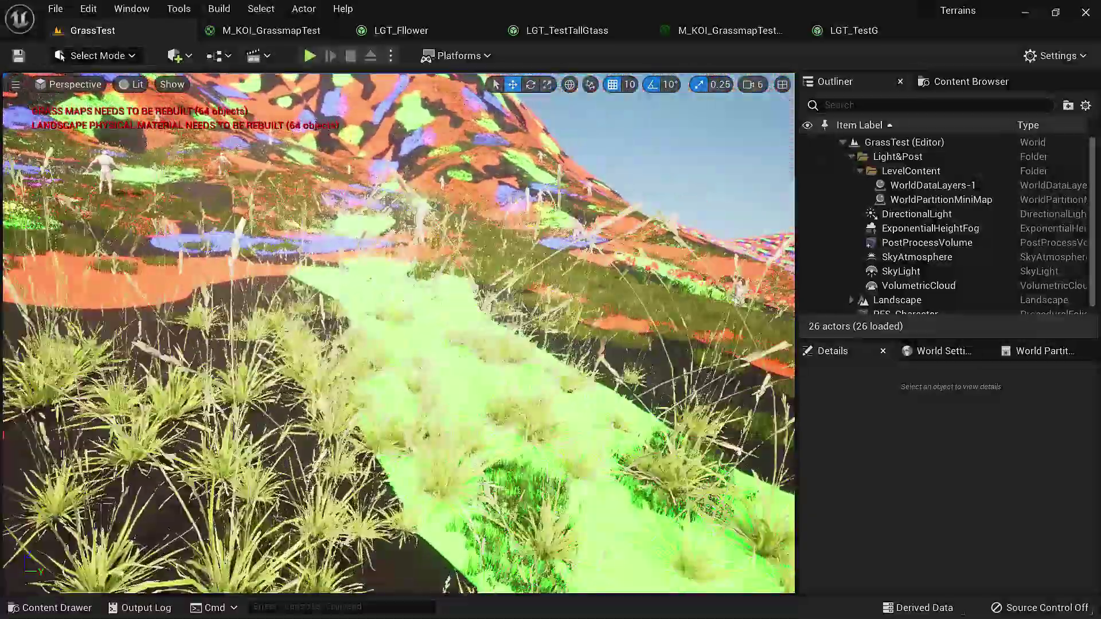
{"action": "right_click_drag", "start_coordinate": [487, 288], "coordinate": [367, 367]}
{"action": "right_click_drag", "start_coordinate": [488, 289], "coordinate": [450, 371]}
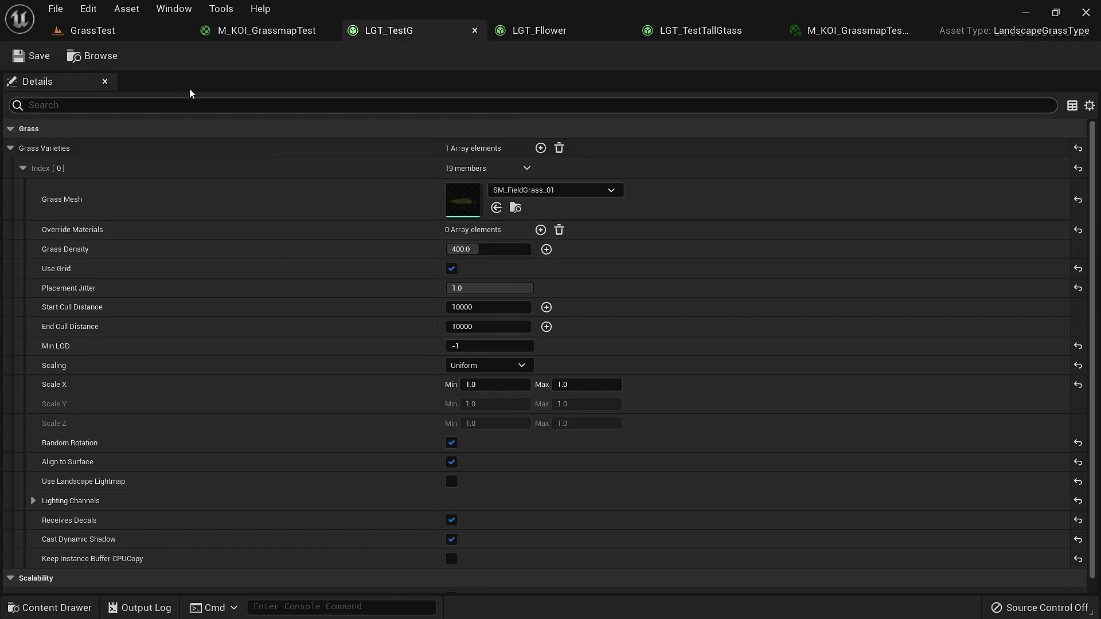
Float the LGT_TestG editor beside the landscape view and lower its Grass Density to about 39.67.
{"action": "left_click", "coordinate": [127, 32]}
{"action": "left_click_drag", "start_coordinate": [433, 36], "coordinate": [869, 174]}
{"action": "left_click", "coordinate": [109, 32]}
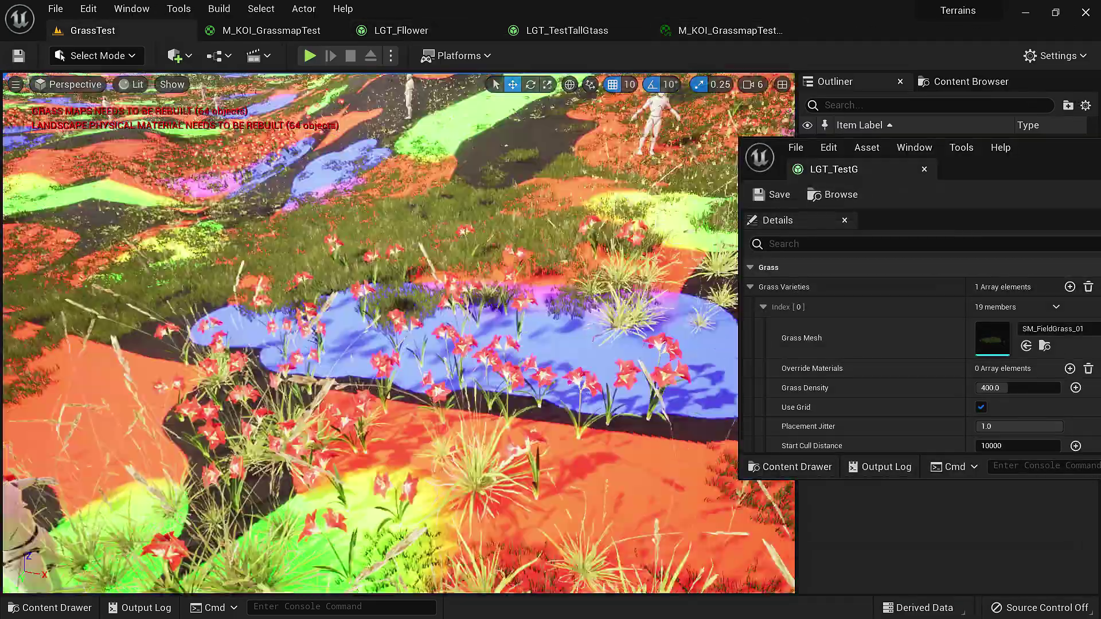
{"action": "right_click_drag", "start_coordinate": [402, 322], "coordinate": [396, 287]}
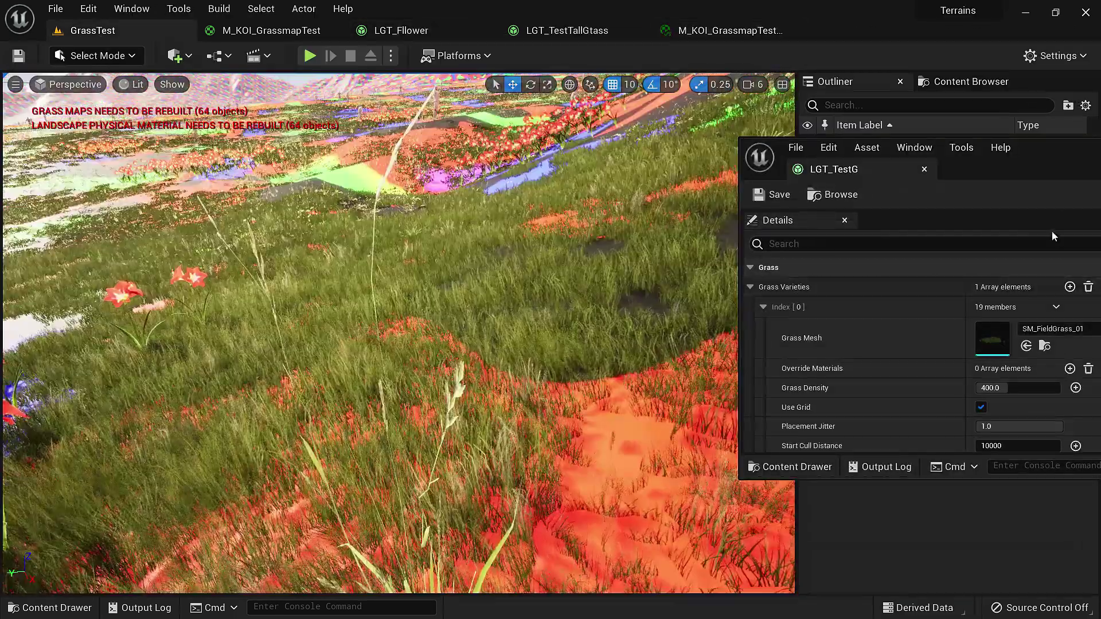
{"action": "left_click_drag", "start_coordinate": [1035, 165], "coordinate": [931, 90]}
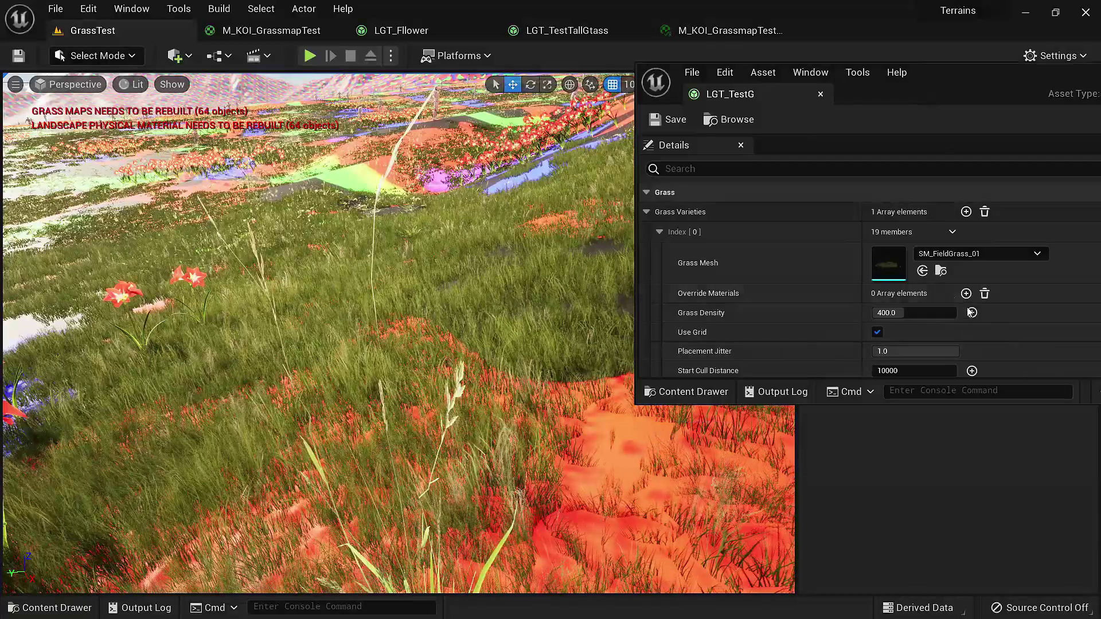
{"action": "left_click_drag", "start_coordinate": [917, 313], "coordinate": [875, 312]}
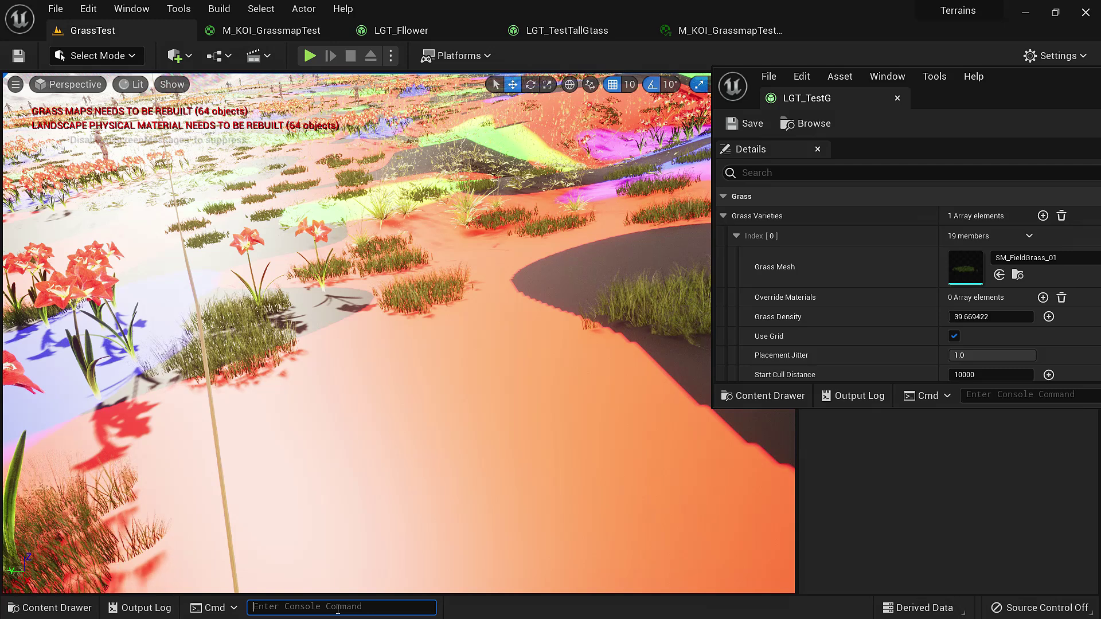
Refresh the landscape grass with the grass.FlushCache console command.
{"action": "type", "text": "gras"}
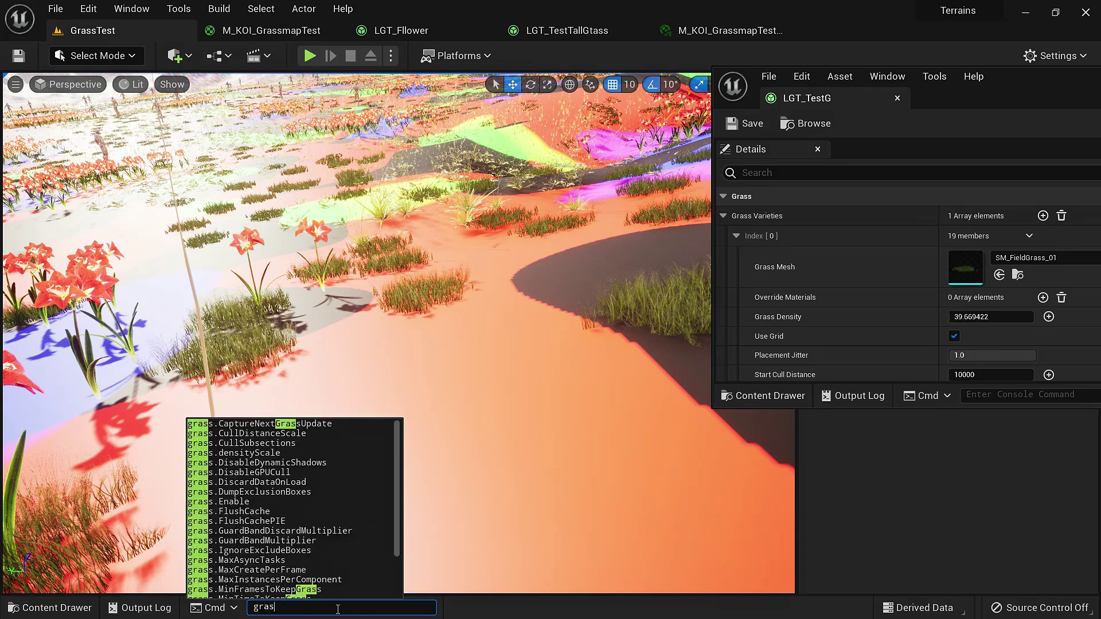
{"action": "type", "text": "s.fl"}
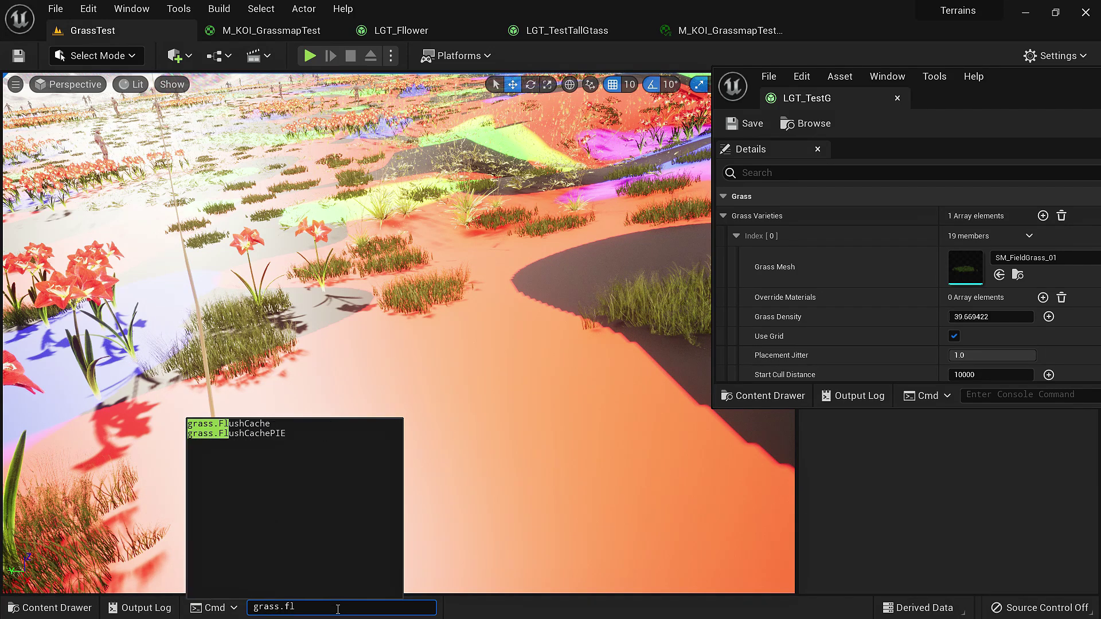
{"action": "left_click", "coordinate": [264, 429]}
{"action": "key", "text": "Return"}
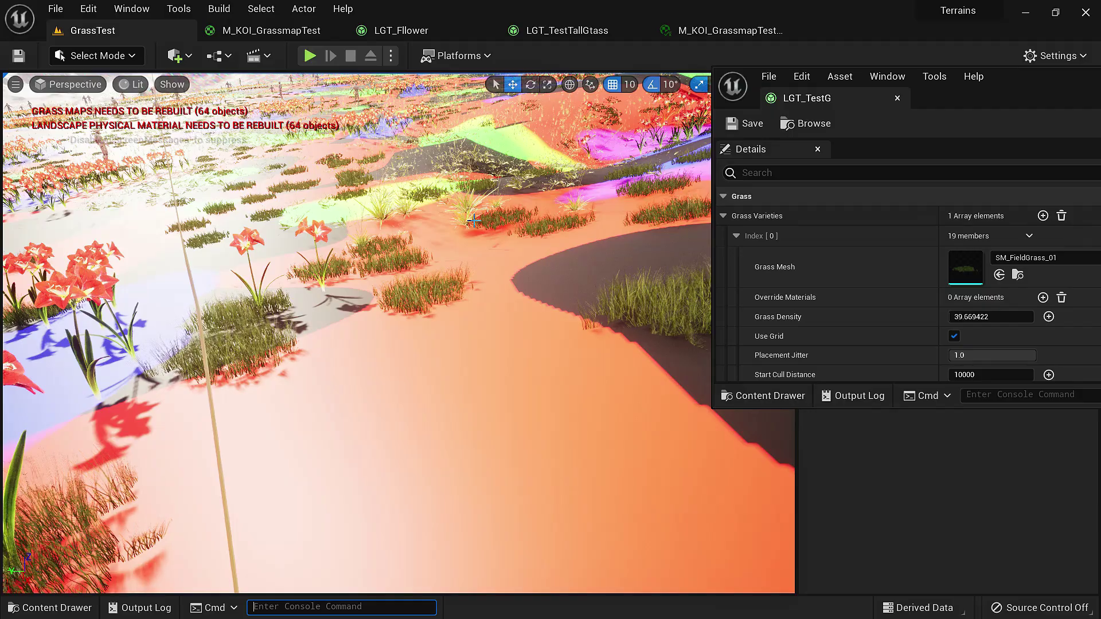
Raise the Grass Density of LGT_TestG to about 205 and set its Placement Jitter to 0.
{"action": "left_click_drag", "start_coordinate": [975, 317], "coordinate": [984, 316]}
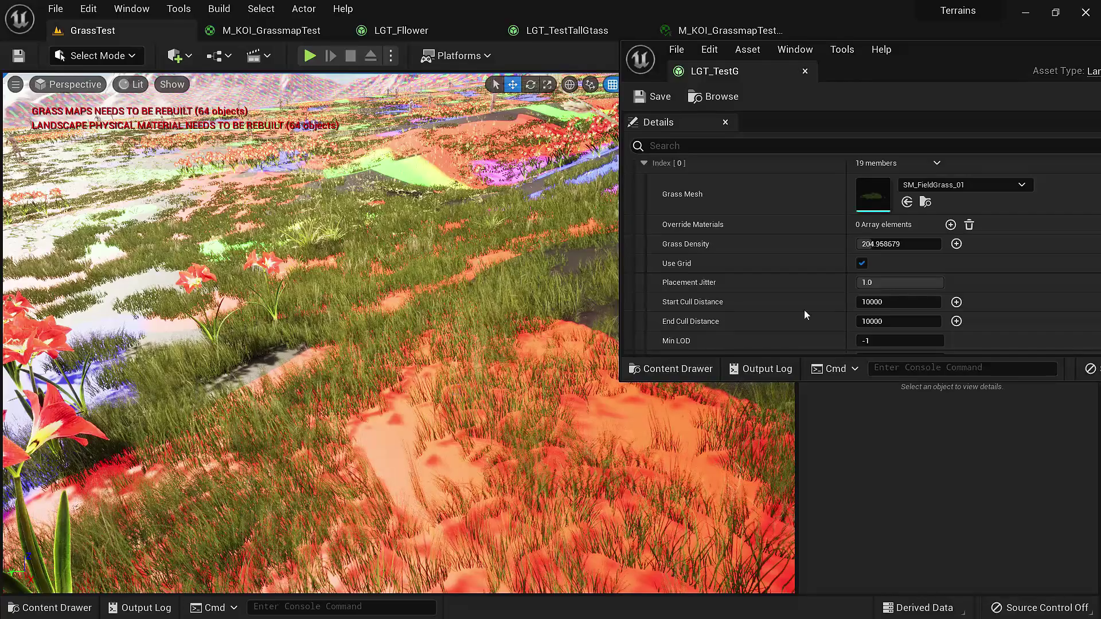
{"action": "left_click", "coordinate": [898, 284]}
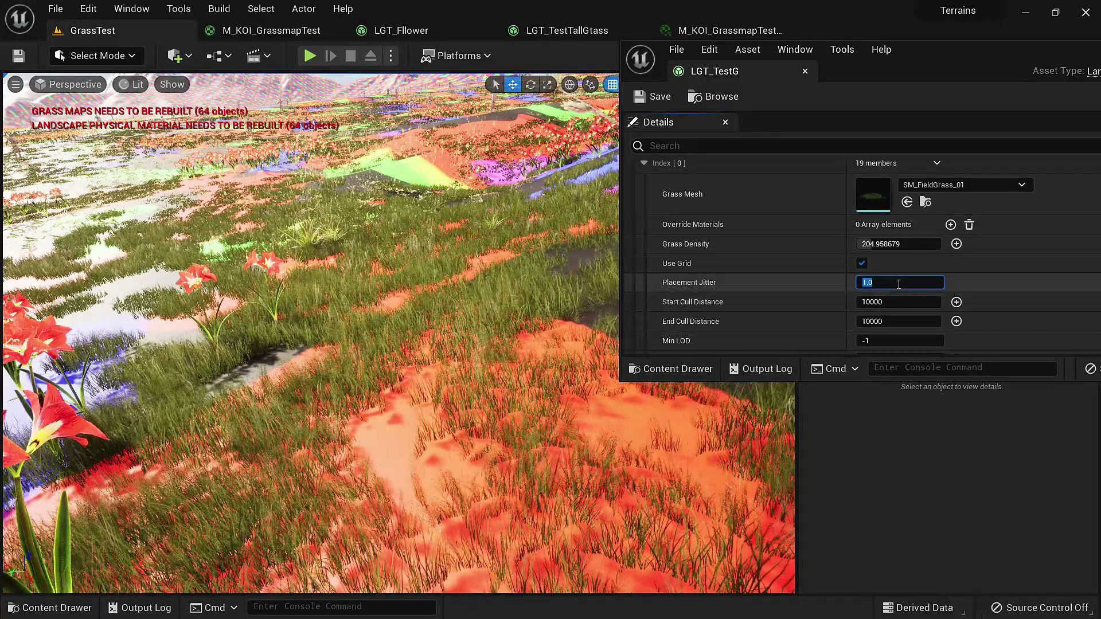
{"action": "type", "text": "0"}
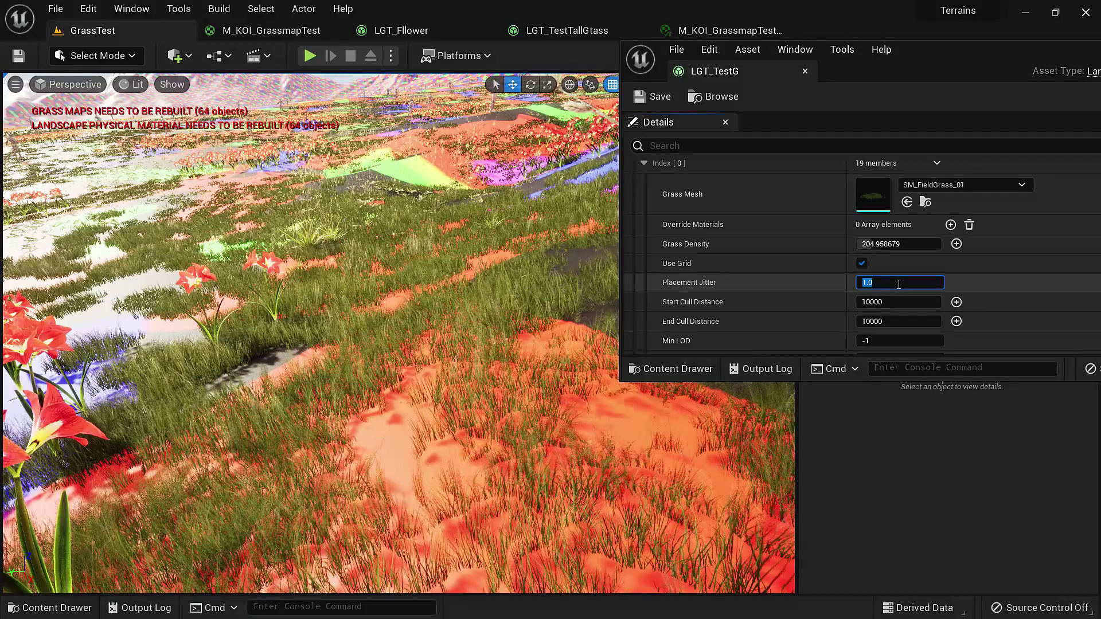
{"action": "key", "text": "Return"}
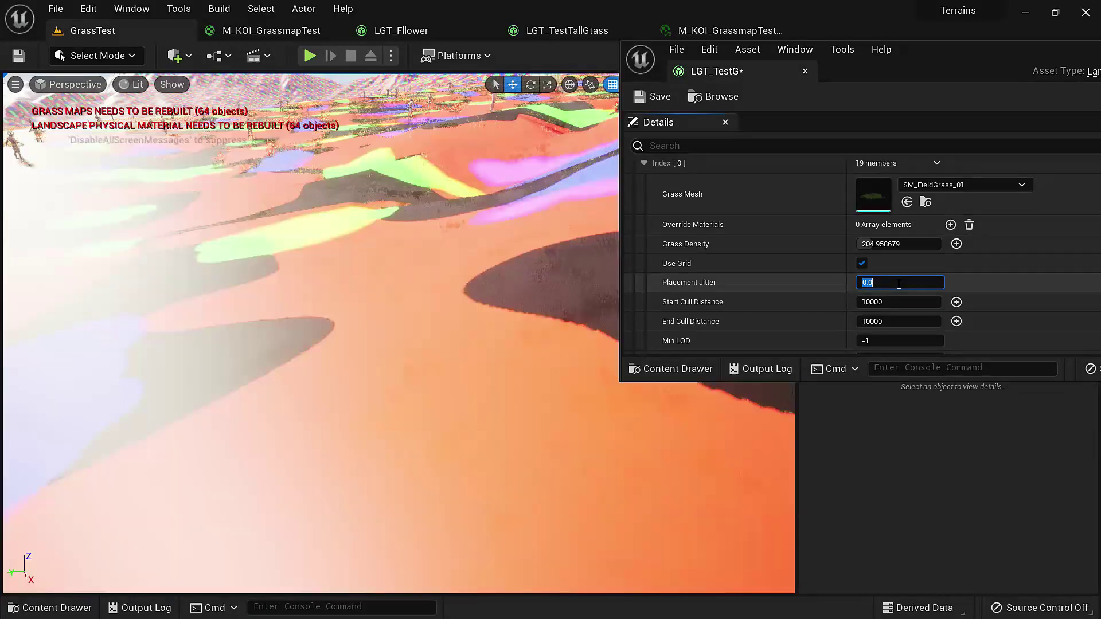
Dock the LGT_TestG editor back into the main window and float the LGT_Fllower editor beside the landscape view.
{"action": "left_click_drag", "start_coordinate": [756, 71], "coordinate": [364, 31]}
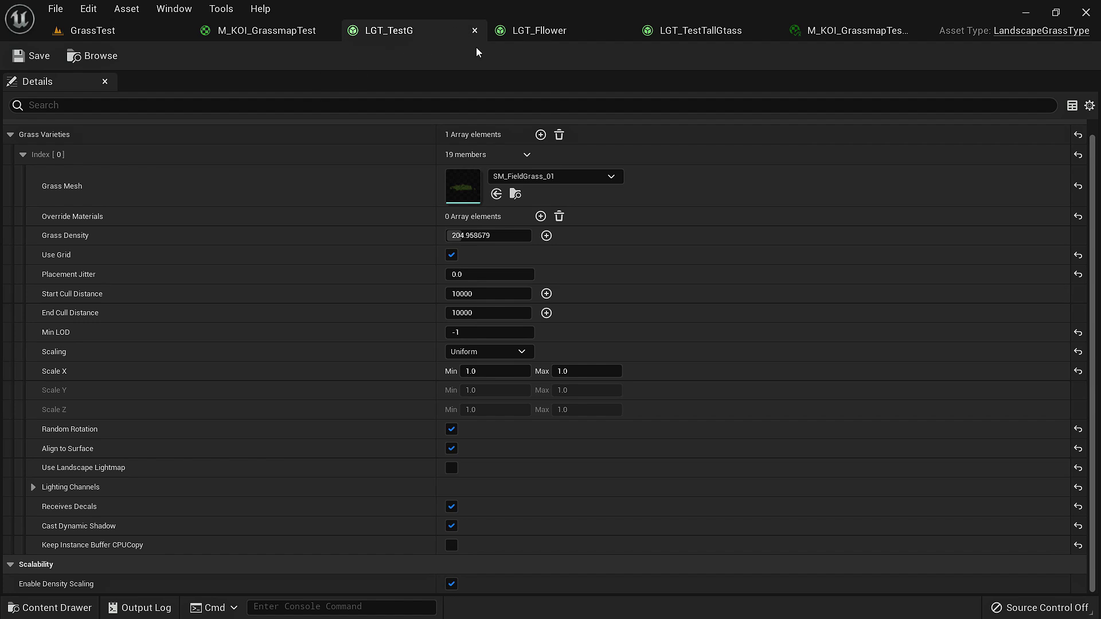
{"action": "left_click_drag", "start_coordinate": [536, 31], "coordinate": [673, 123]}
{"action": "left_click", "coordinate": [92, 30]}
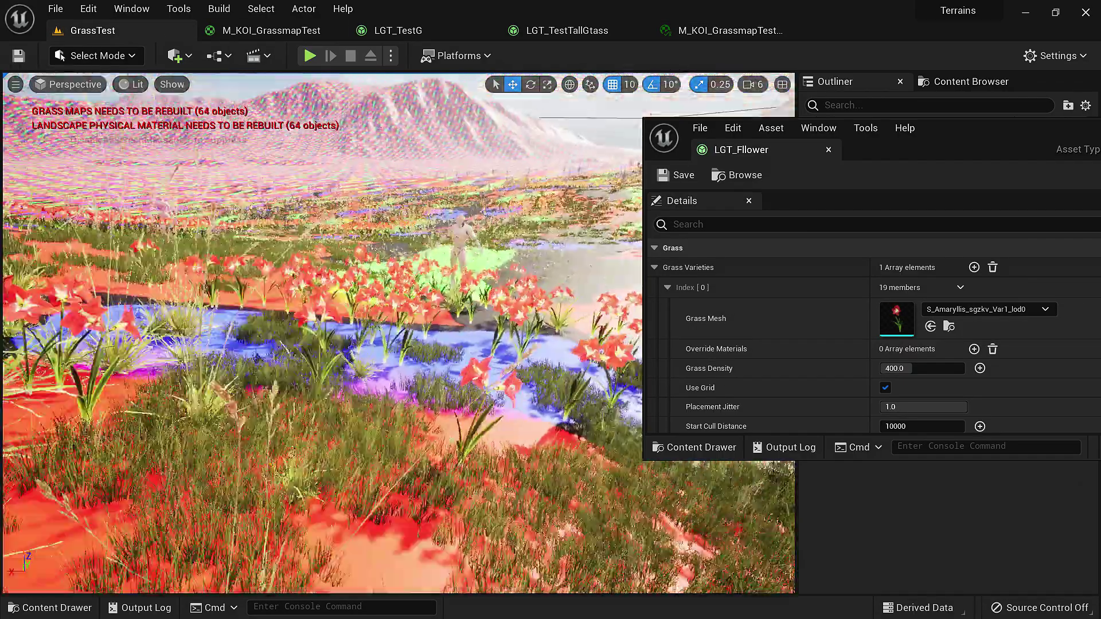
{"action": "right_click_drag", "start_coordinate": [402, 321], "coordinate": [517, 396]}
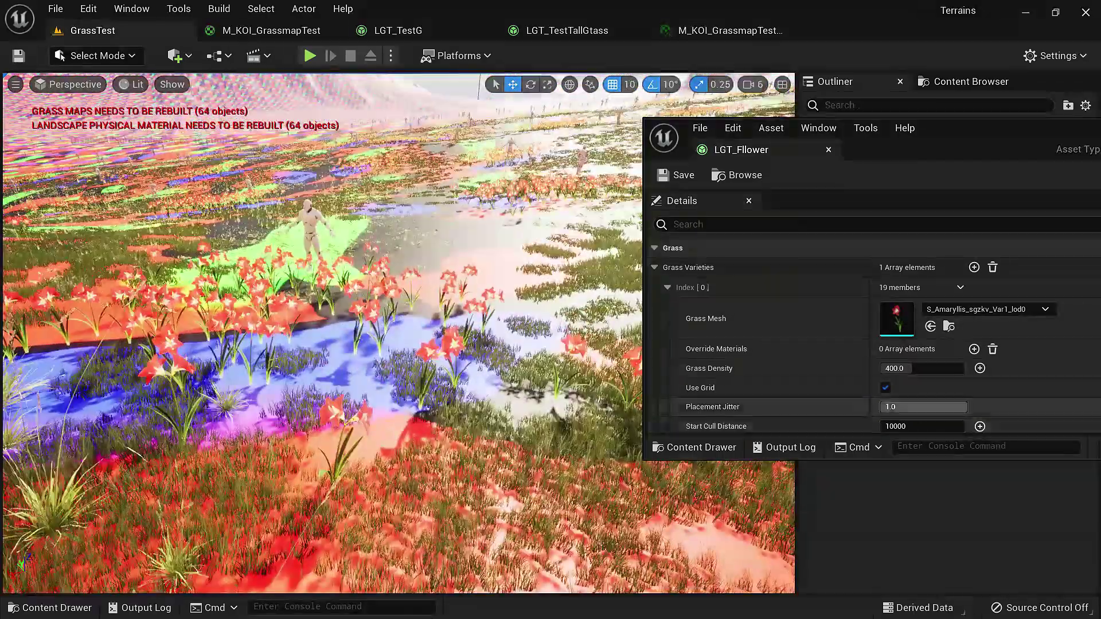
Try a Placement Jitter of 0 for LGT_Fllower, then return it to 1.0 and save the asset.
{"action": "left_click_drag", "start_coordinate": [958, 407], "coordinate": [885, 407]}
{"action": "left_click_drag", "start_coordinate": [910, 461], "coordinate": [916, 547]}
{"action": "right_click_drag", "start_coordinate": [524, 397], "coordinate": [679, 476]}
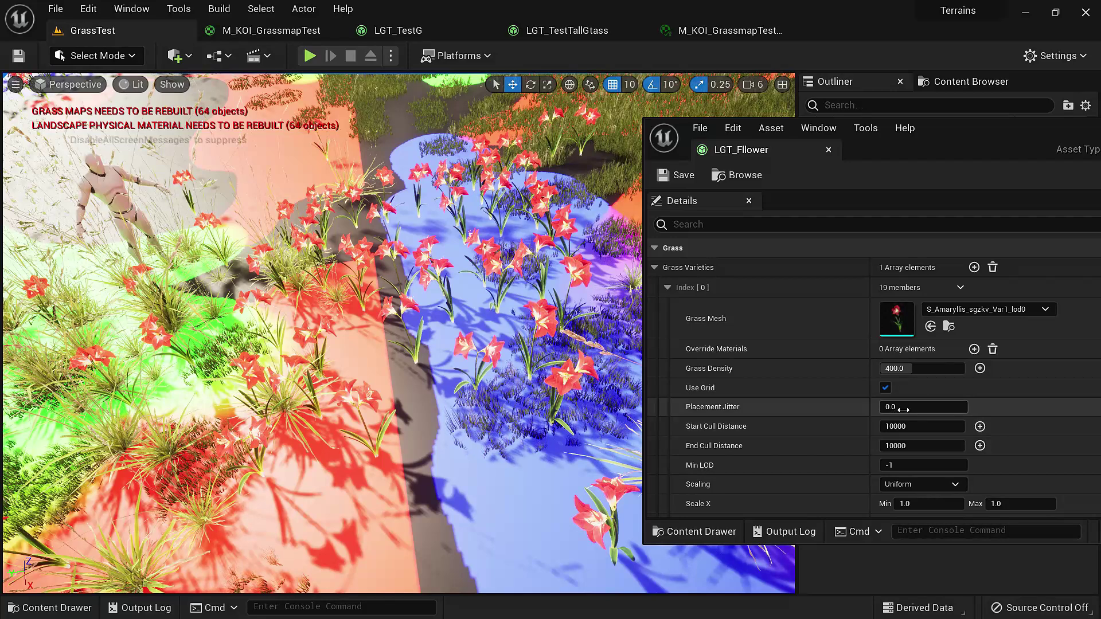
{"action": "left_click_drag", "start_coordinate": [903, 410], "coordinate": [952, 409]}
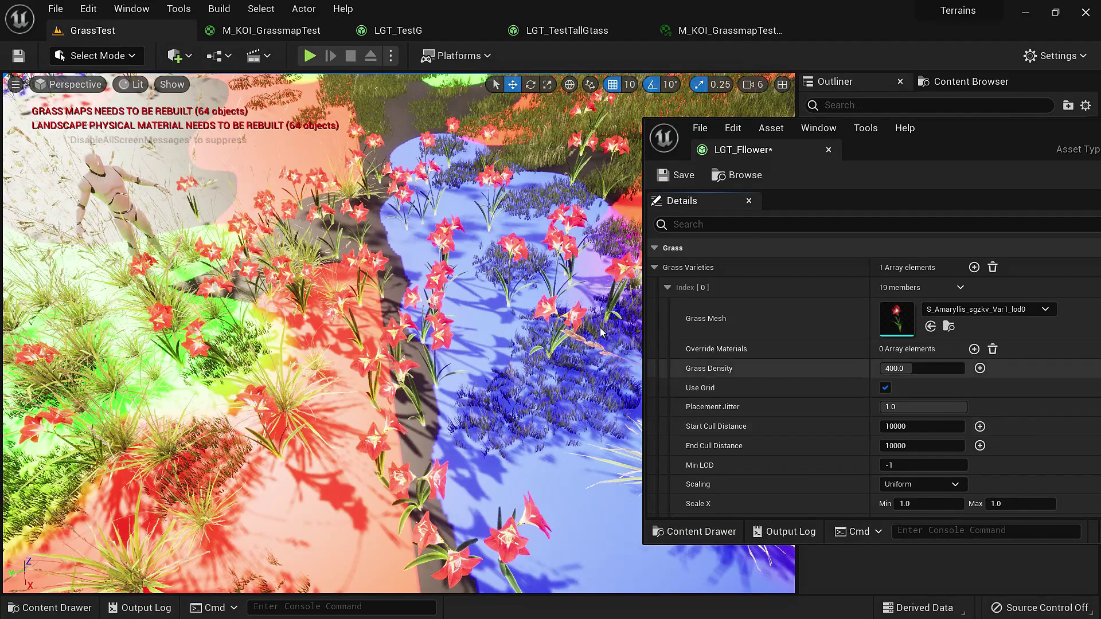
{"action": "key", "text": "ctrl+s"}
{"action": "scroll", "coordinate": [818, 374], "scroll_direction": "down", "scroll_amount": 1}
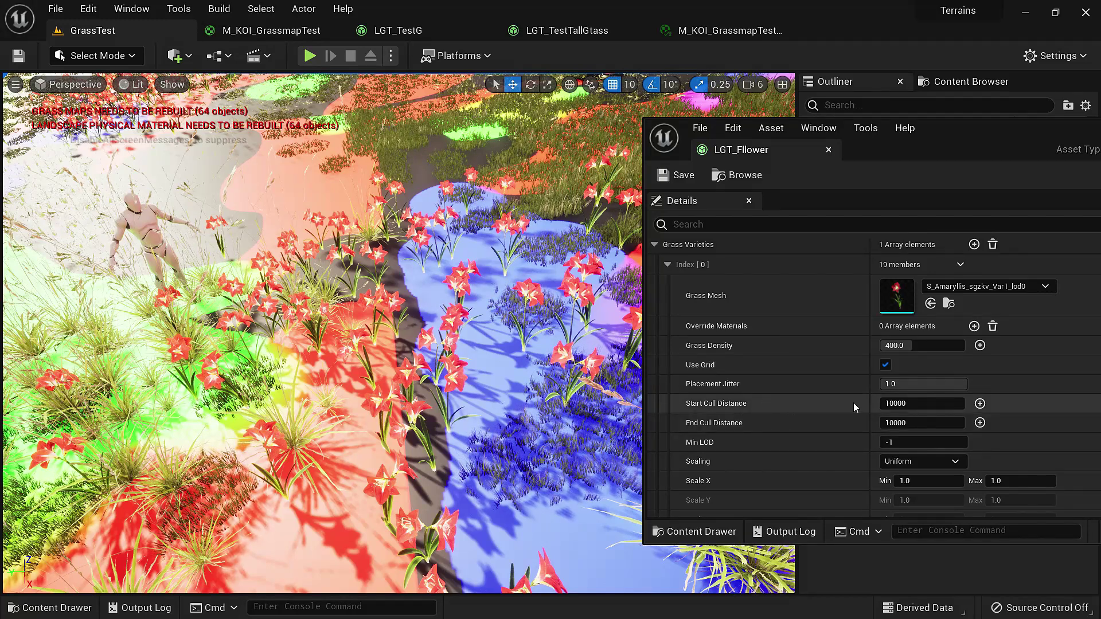
Set the Start Cull Distance of LGT_Fllower to 5000 and its End Cull Distance to 6000.
{"action": "left_click", "coordinate": [906, 403]}
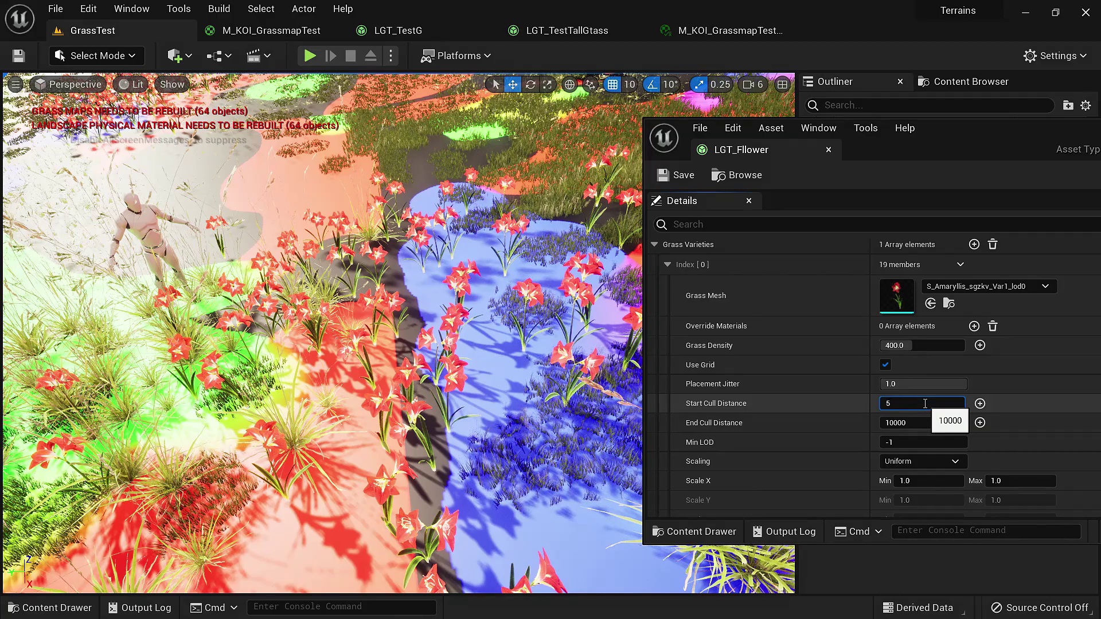
{"action": "type", "text": "5000"}
{"action": "key", "text": "Tab"}
{"action": "type", "text": "6000"}
{"action": "key", "text": "Return"}
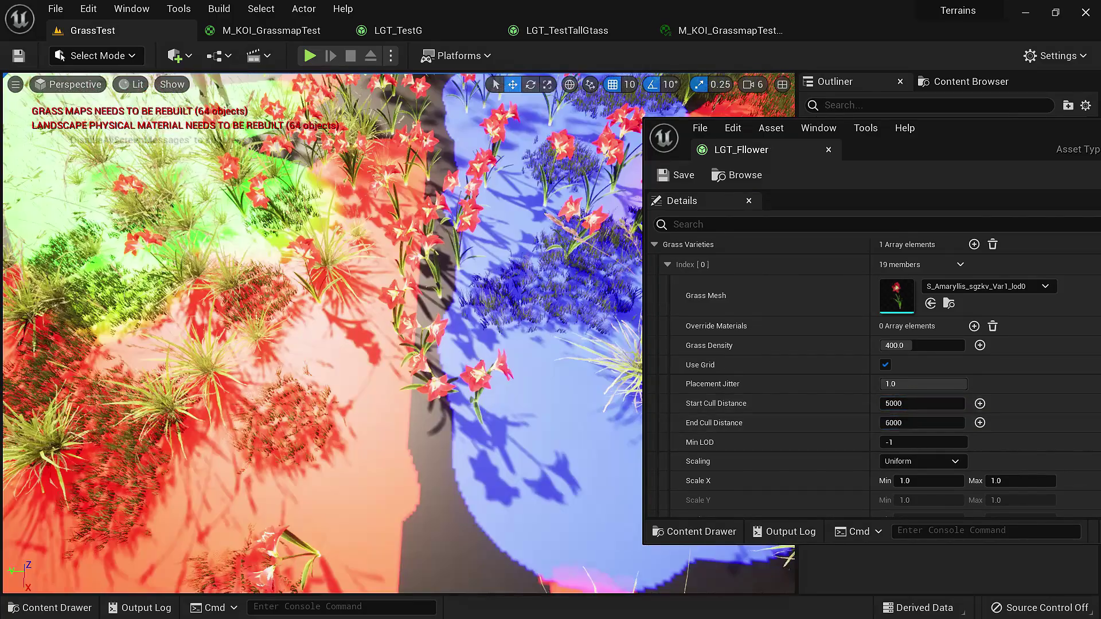
{"action": "right_click_drag", "start_coordinate": [321, 332], "coordinate": [350, 333]}
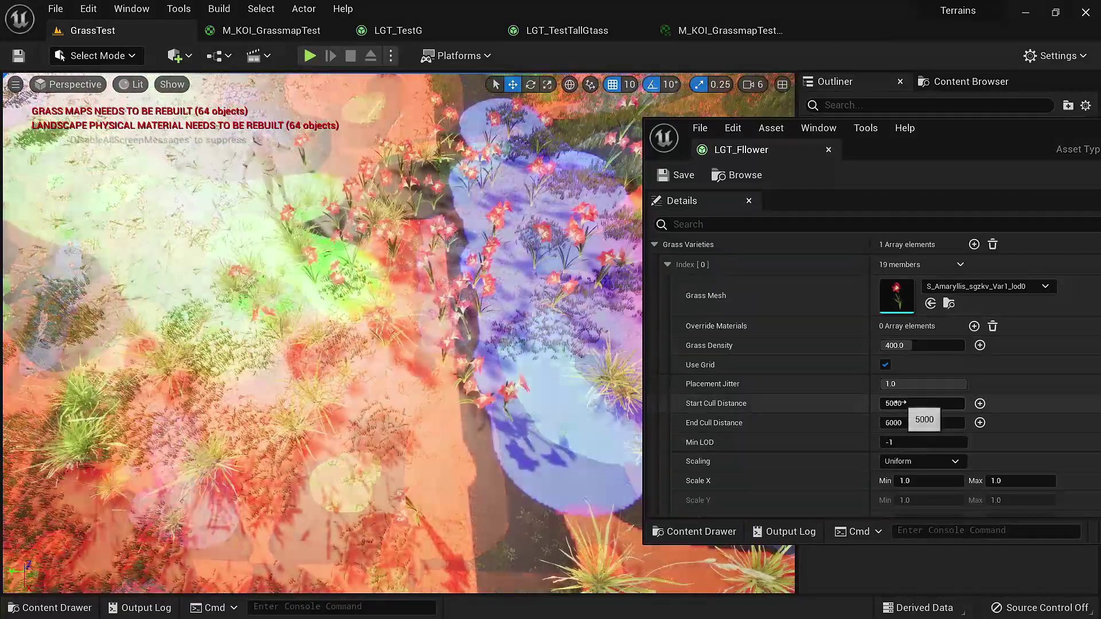
Reduce the Start Cull Distance of LGT_Fllower to 500 and its End Cull Distance to 1000.
{"action": "left_click", "coordinate": [904, 403]}
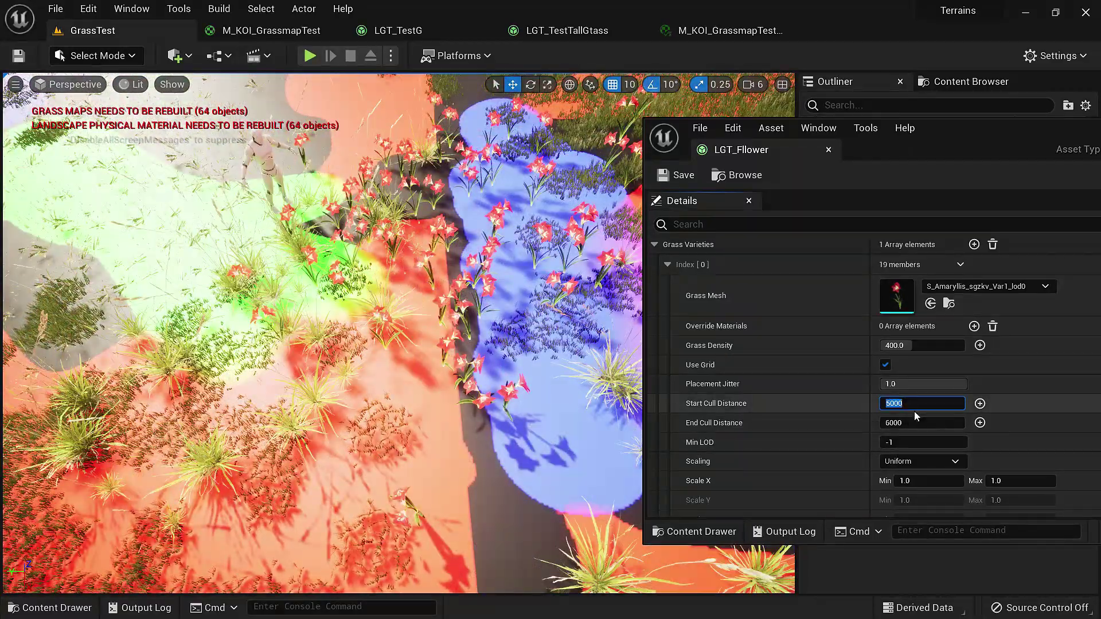
{"action": "type", "text": "500"}
{"action": "left_click", "coordinate": [904, 423]}
{"action": "type", "text": "1000"}
{"action": "key", "text": "Return"}
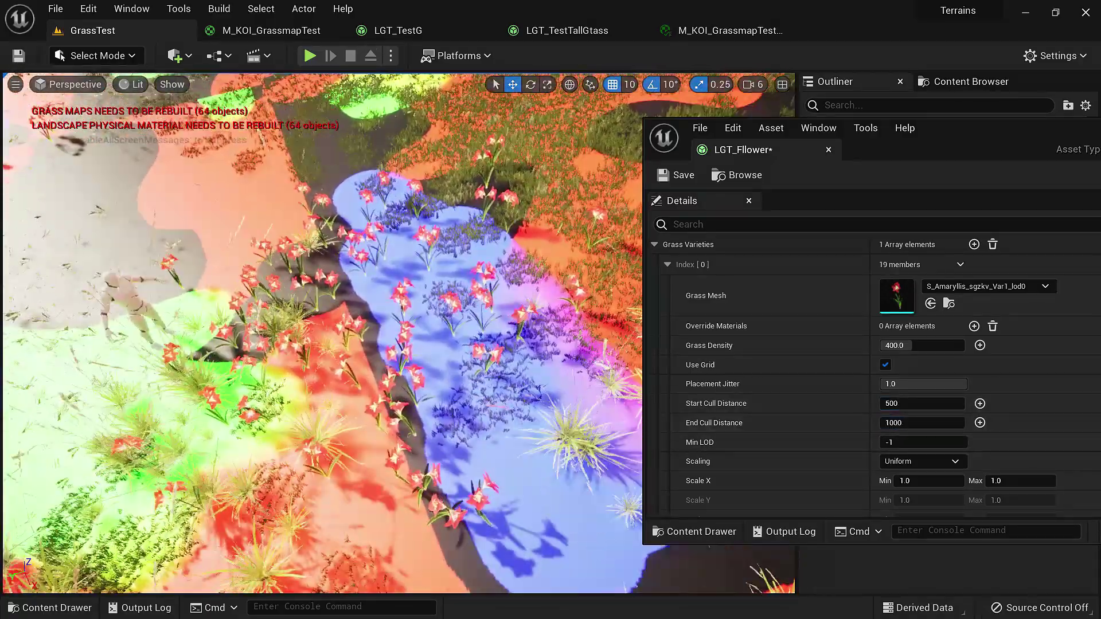
Examine how the flowers are culled on the landscape while moving away from them and back.
{"action": "key", "text": "s"}
{"action": "right_click_drag", "start_coordinate": [399, 332], "coordinate": [399, 350]}
{"action": "key", "text": "s"}
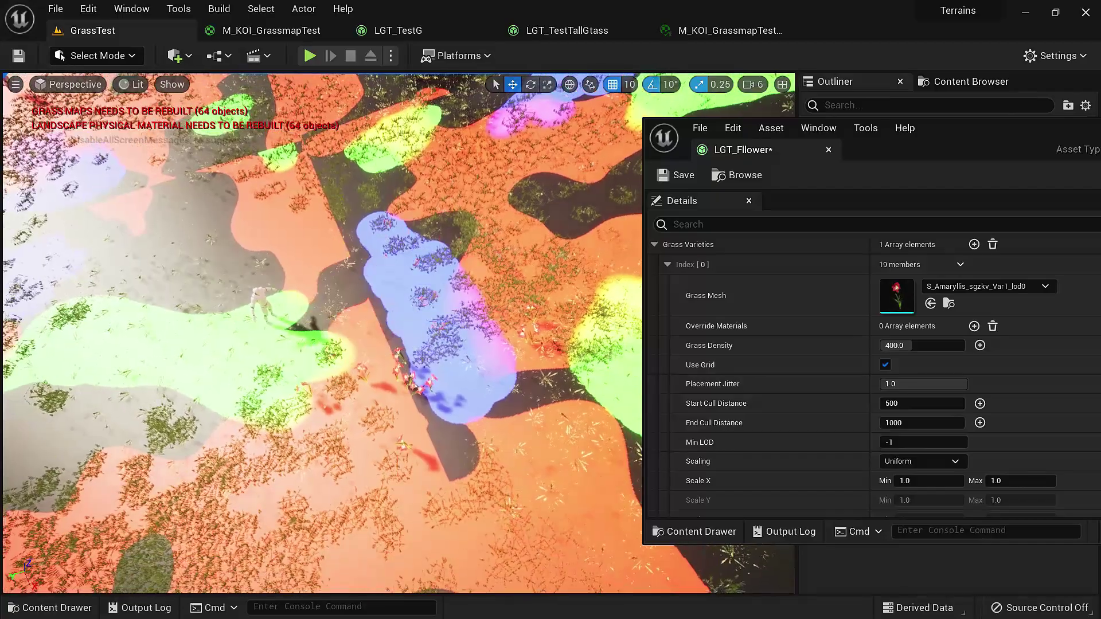
{"action": "key", "text": "w"}
{"action": "key", "text": "s"}
{"action": "scroll", "coordinate": [413, 303], "scroll_direction": "down", "scroll_amount": 6}
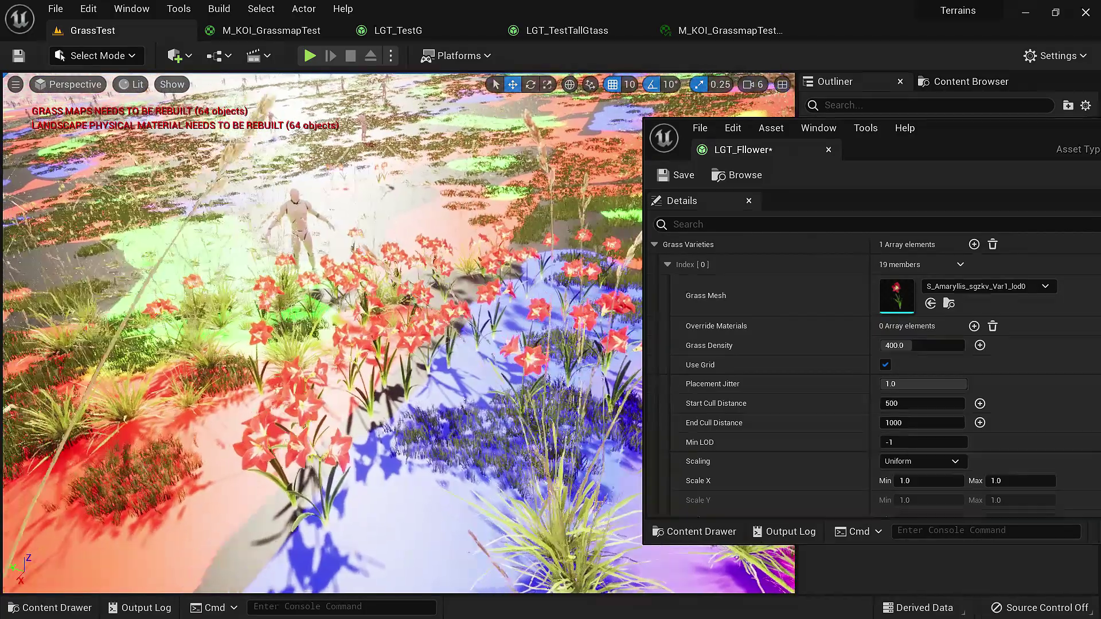
{"action": "right_click_drag", "start_coordinate": [472, 405], "coordinate": [525, 399]}
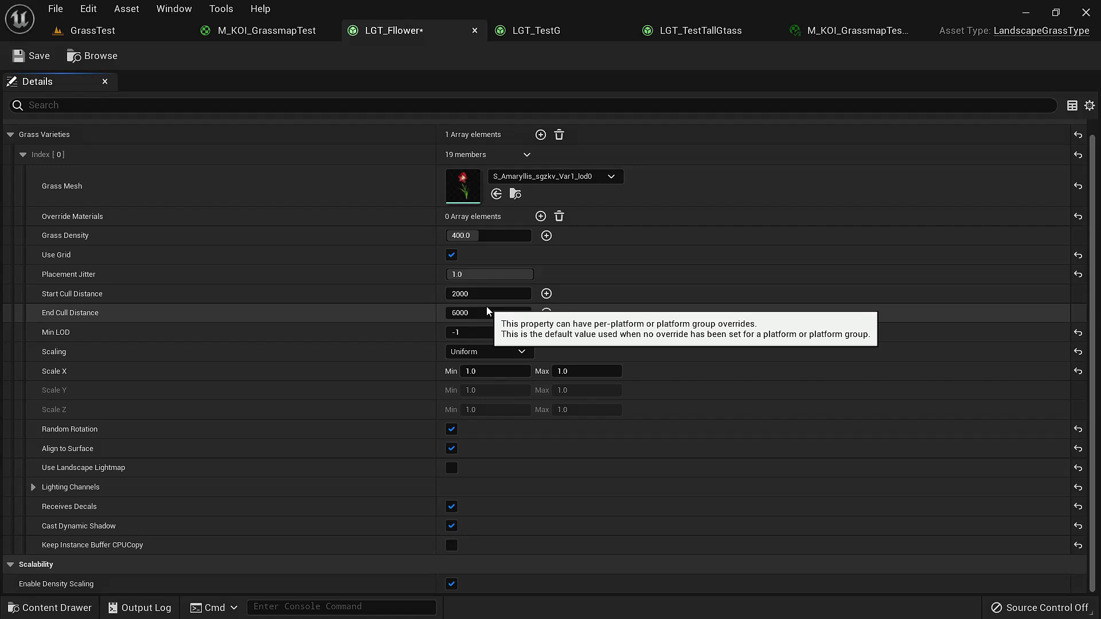
Set the End Cull Distance of LGT_Fllower to 3000.
{"action": "left_click", "coordinate": [487, 309]}
{"action": "type", "text": "3000"}
{"action": "key", "text": "Return"}
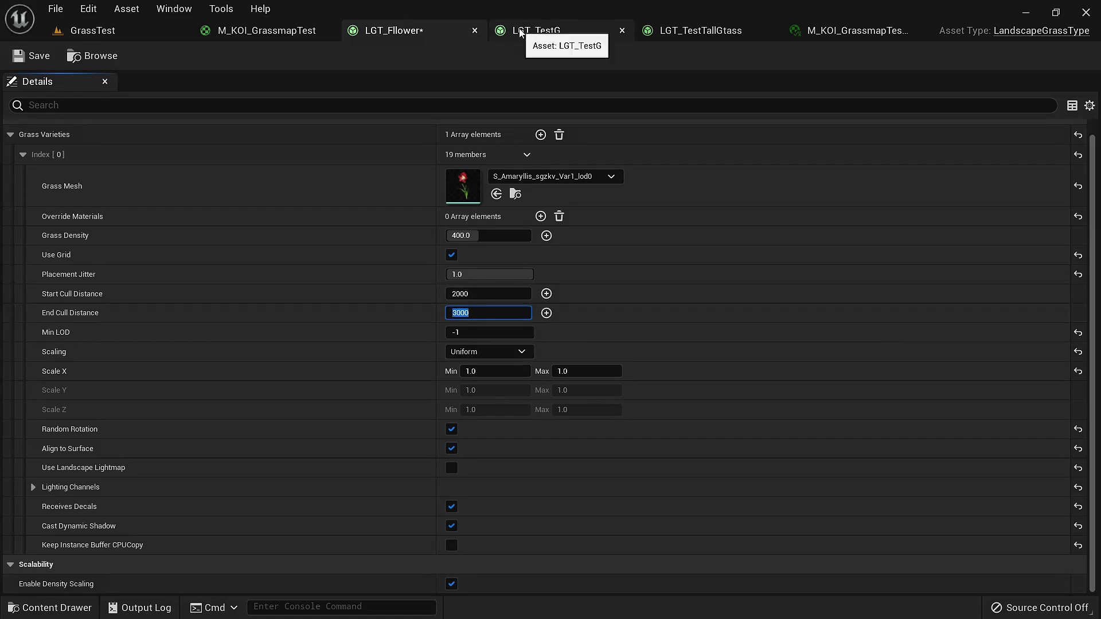
Set the Start Cull Distance of LGT_TestG to 6000 and its End Cull Distance to 8000.
{"action": "left_click", "coordinate": [521, 32]}
{"action": "left_click", "coordinate": [482, 295]}
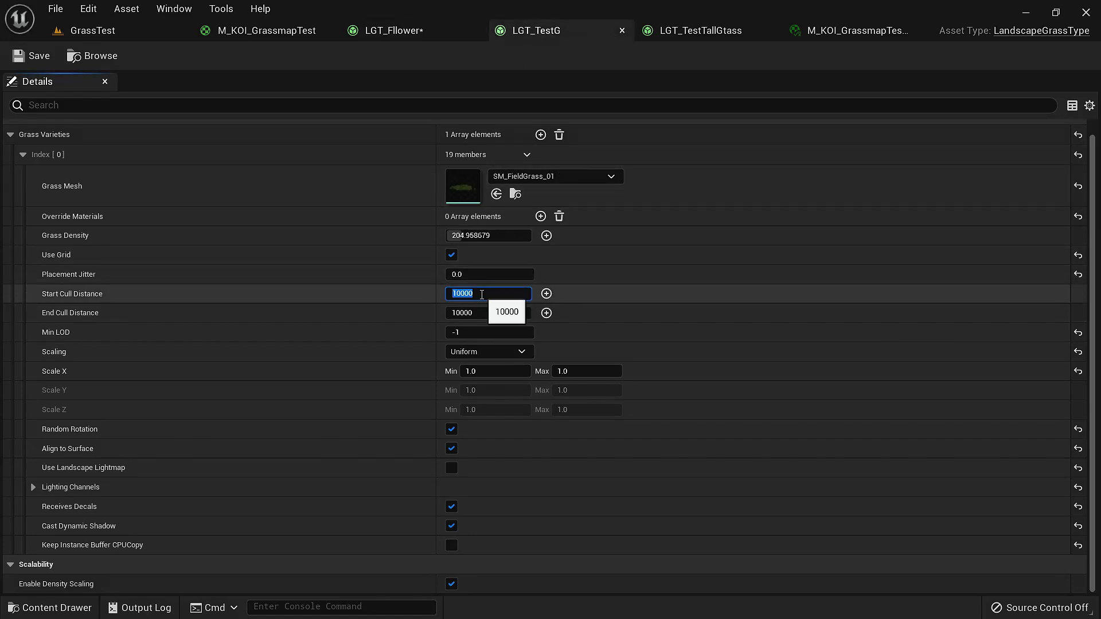
{"action": "type", "text": "6000"}
{"action": "key", "text": "Return"}
{"action": "left_click", "coordinate": [483, 312]}
{"action": "type", "text": "8"}
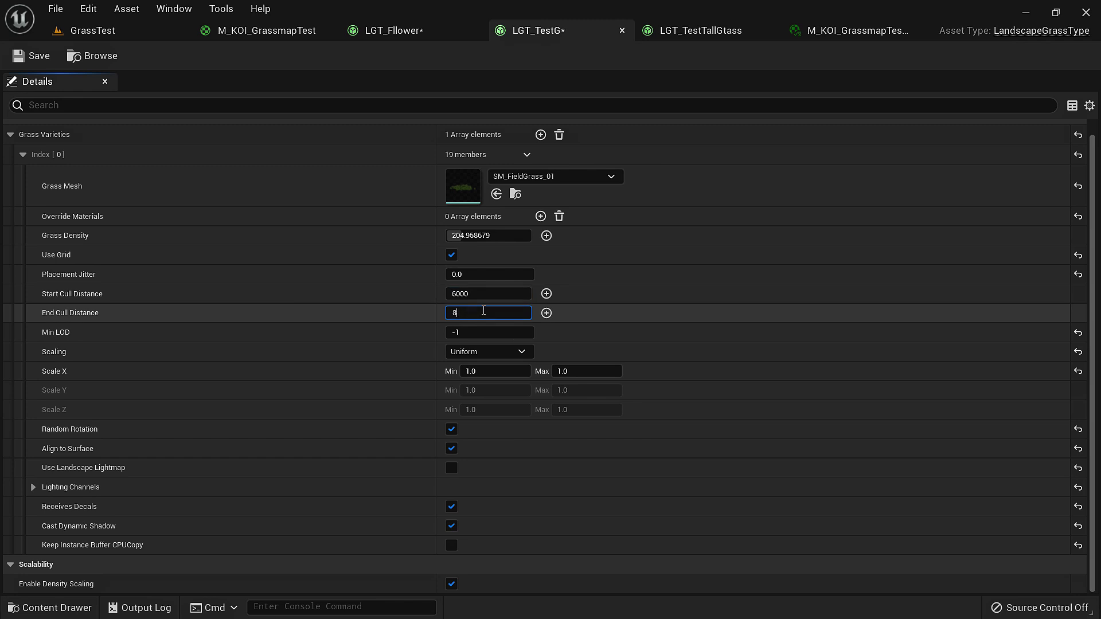
{"action": "type", "text": "000"}
{"action": "key", "text": "Return"}
Set the Start Cull Distance of LGT_TestTallGtass to 5000 and its End Cull Distance to 6000.
{"action": "left_click", "coordinate": [700, 31]}
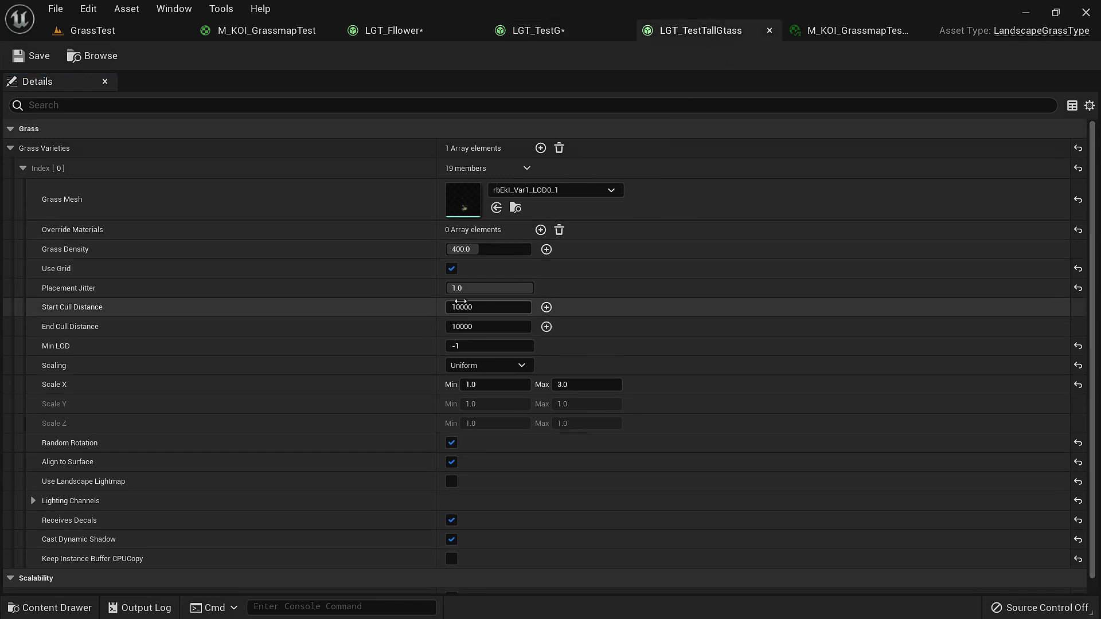
{"action": "left_click", "coordinate": [461, 301]}
{"action": "type", "text": "5000"}
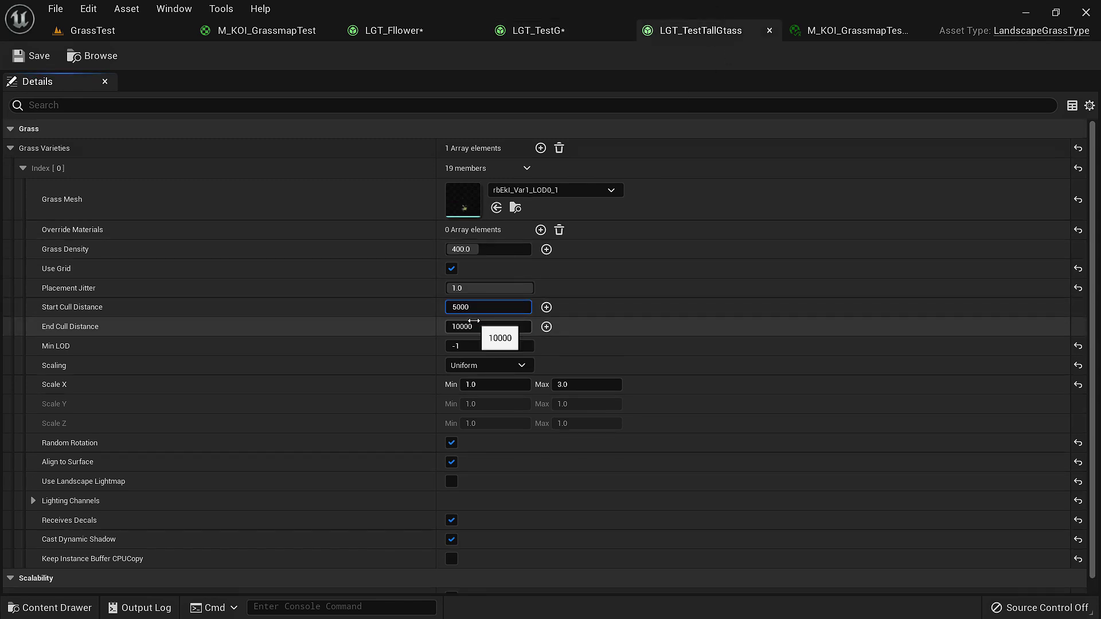
{"action": "left_click", "coordinate": [474, 321]}
{"action": "type", "text": "6000"}
{"action": "key", "text": "Return"}
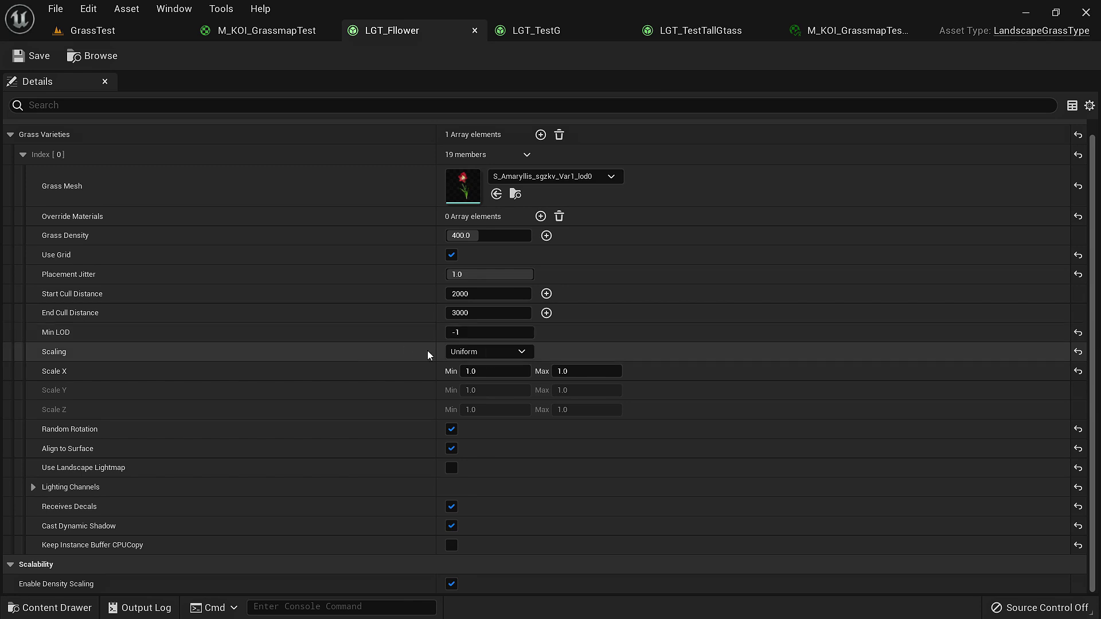
Set the uniform Scale X range of LGT_Fllower to a minimum of 0.6 and a maximum of 1.2, and save it.
{"action": "left_click", "coordinate": [494, 352]}
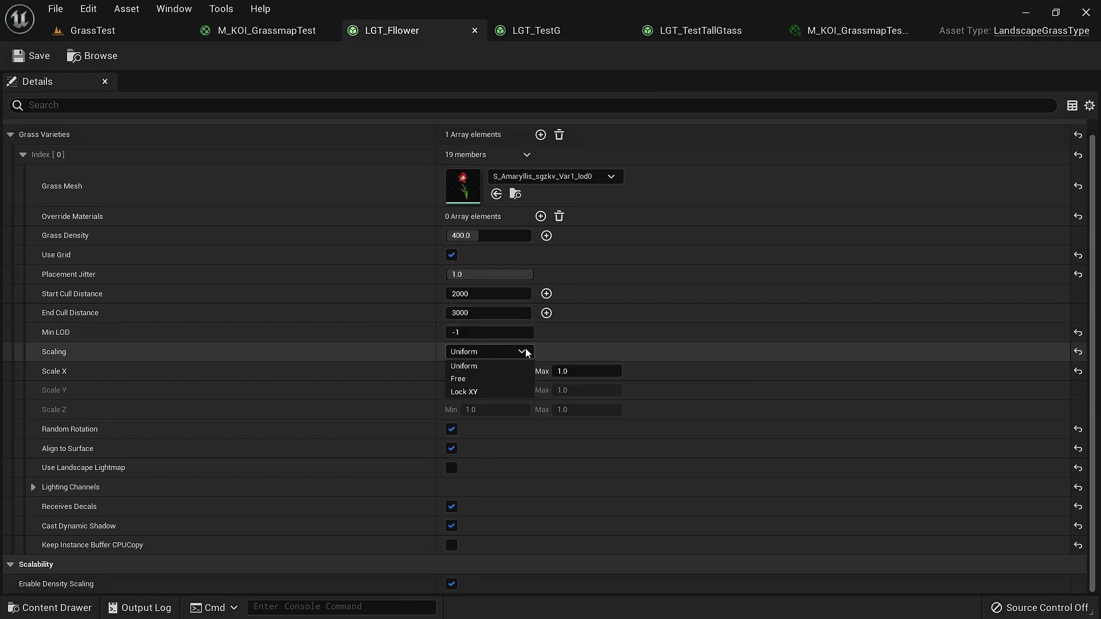
{"action": "left_click", "coordinate": [482, 353]}
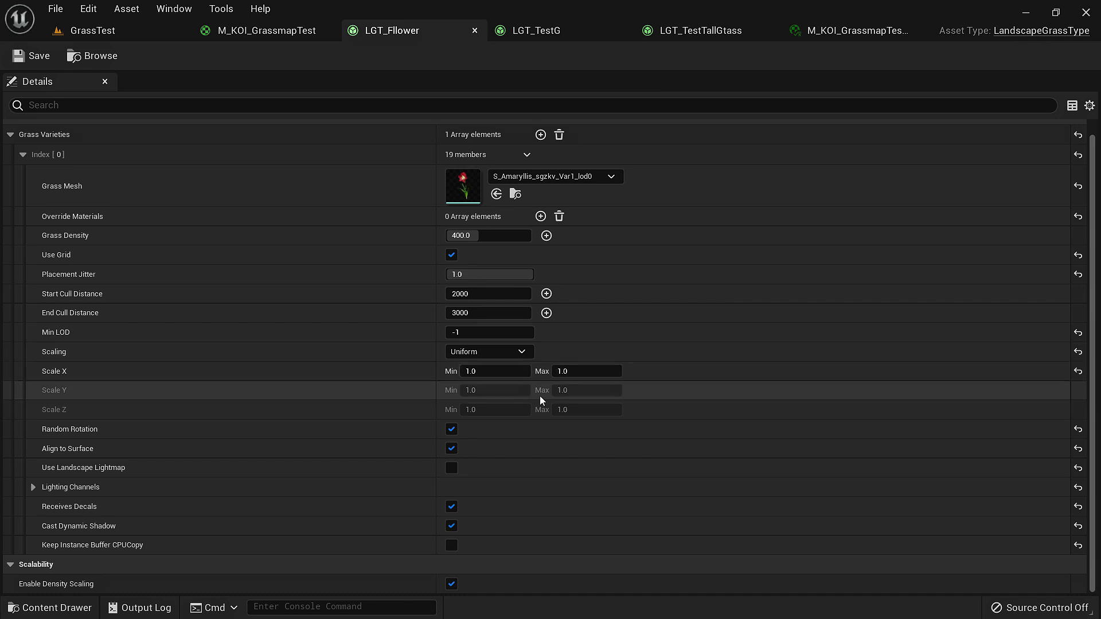
{"action": "left_click", "coordinate": [497, 371]}
{"action": "type", "text": "0."}
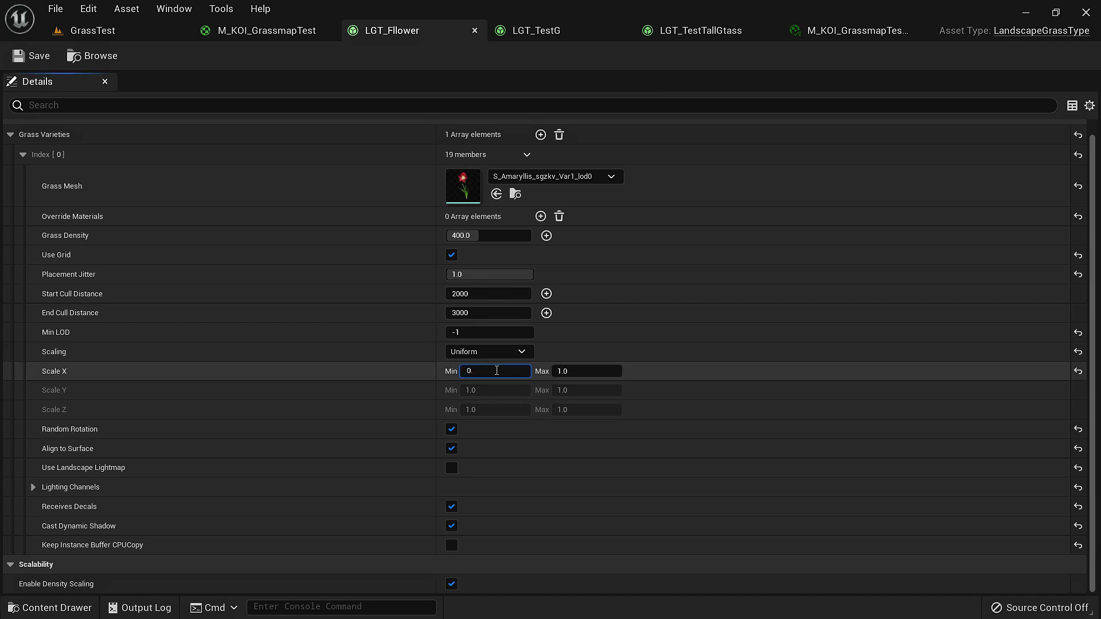
{"action": "type", "text": "6"}
{"action": "key", "text": "Tab"}
{"action": "type", "text": "1.2"}
{"action": "key", "text": "Return"}
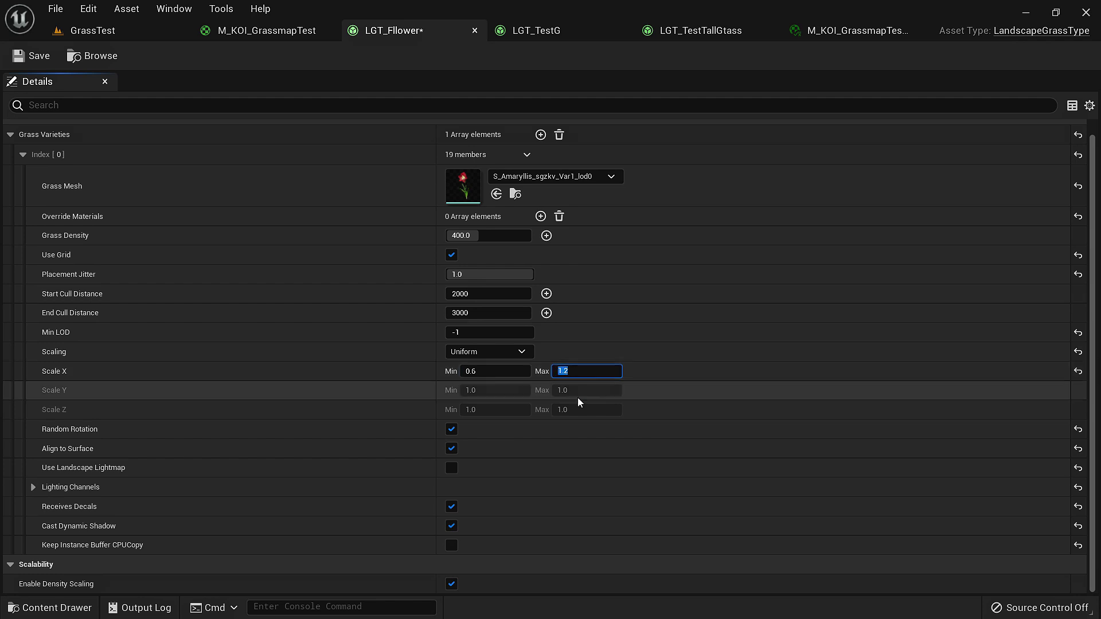
{"action": "left_click", "coordinate": [31, 56]}
Try the Free and Lock XY scaling modes for LGT_Fllower, then return to Uniform and save.
{"action": "left_click", "coordinate": [513, 352]}
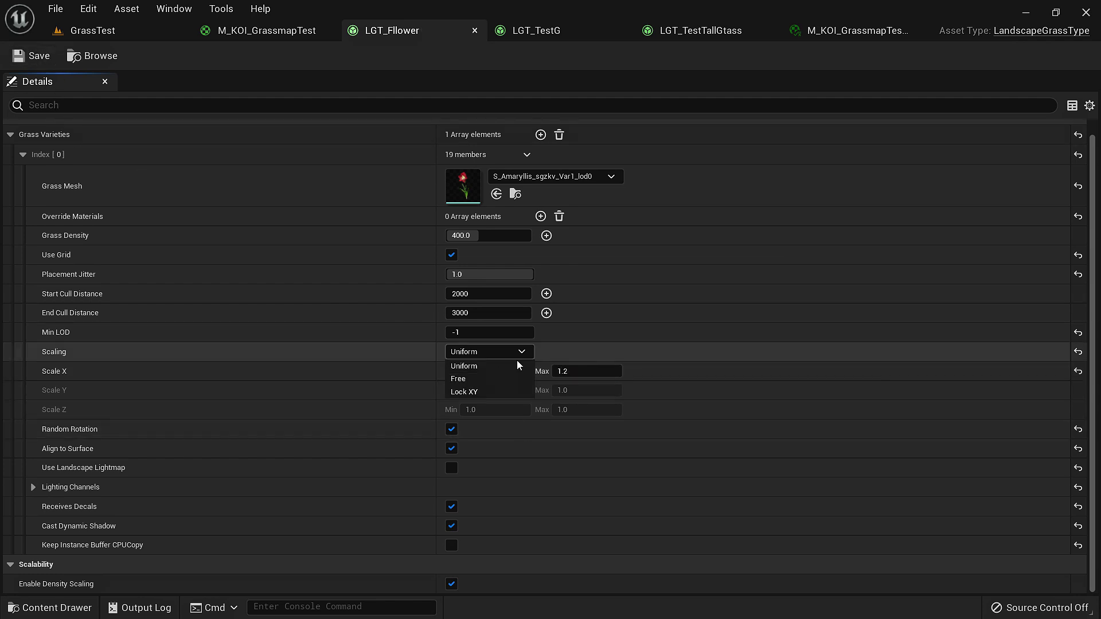
{"action": "left_click", "coordinate": [480, 380]}
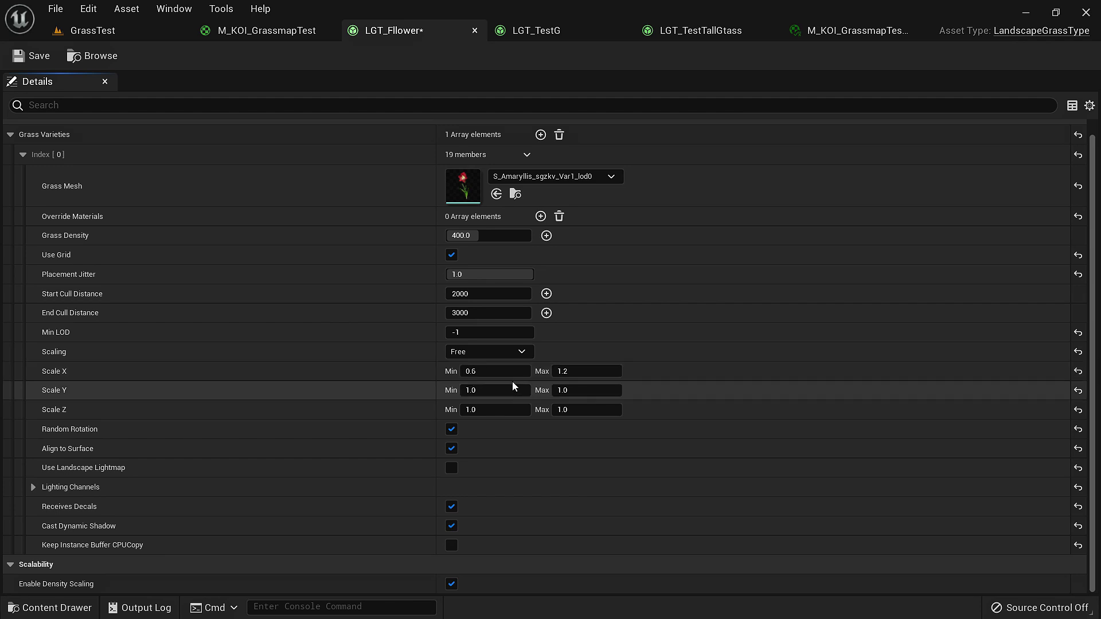
{"action": "left_click", "coordinate": [489, 351]}
{"action": "left_click", "coordinate": [473, 389]}
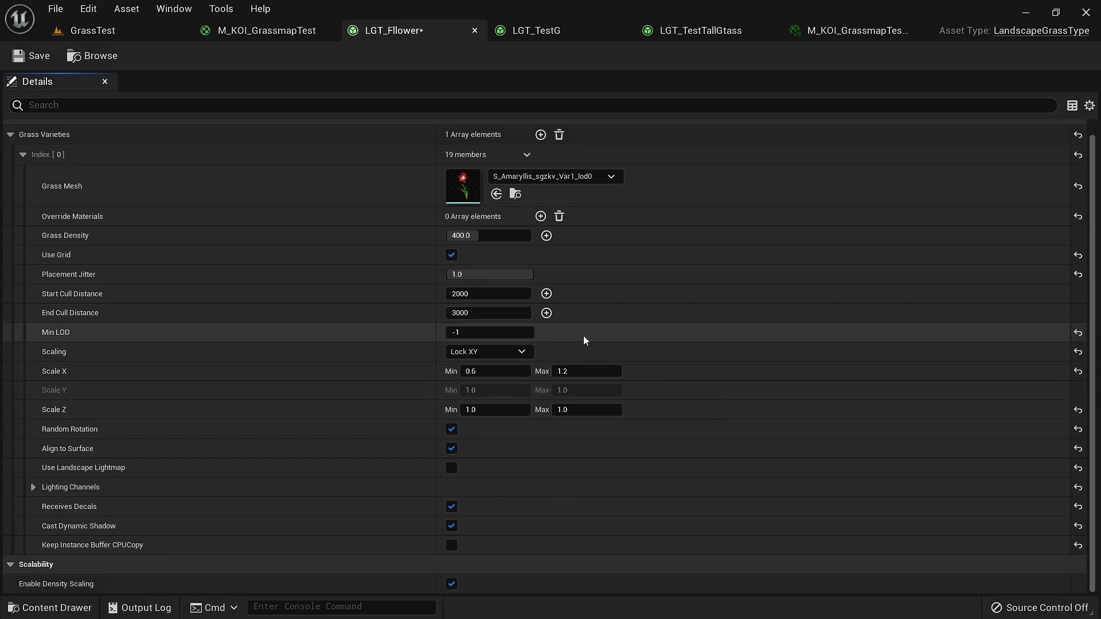
{"action": "left_click", "coordinate": [485, 353]}
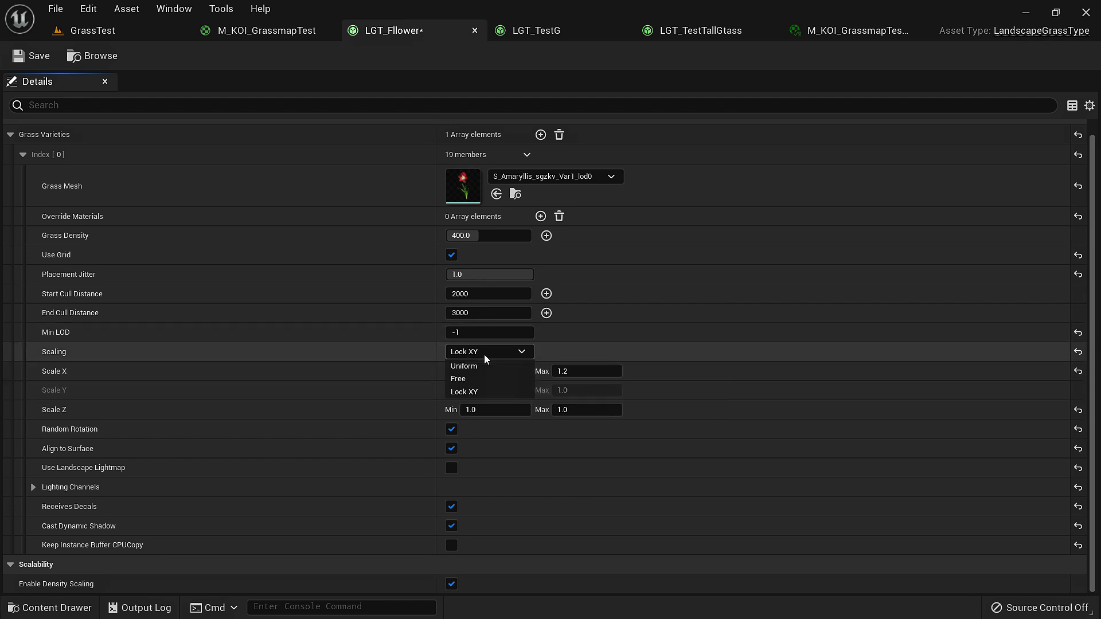
{"action": "left_click", "coordinate": [480, 366]}
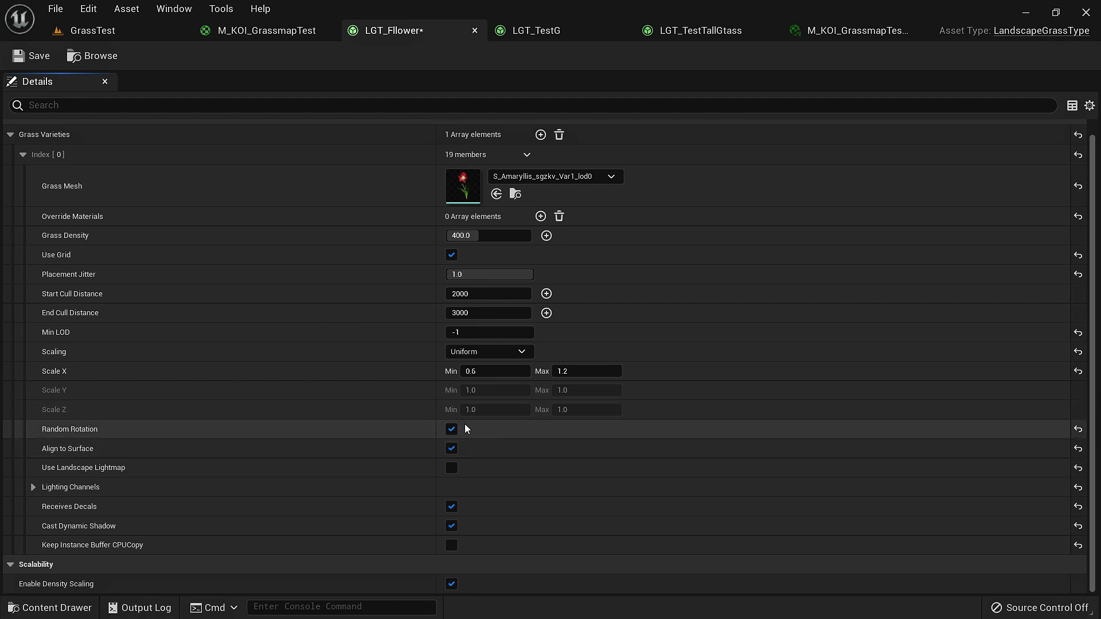
{"action": "key", "text": "ctrl+s"}
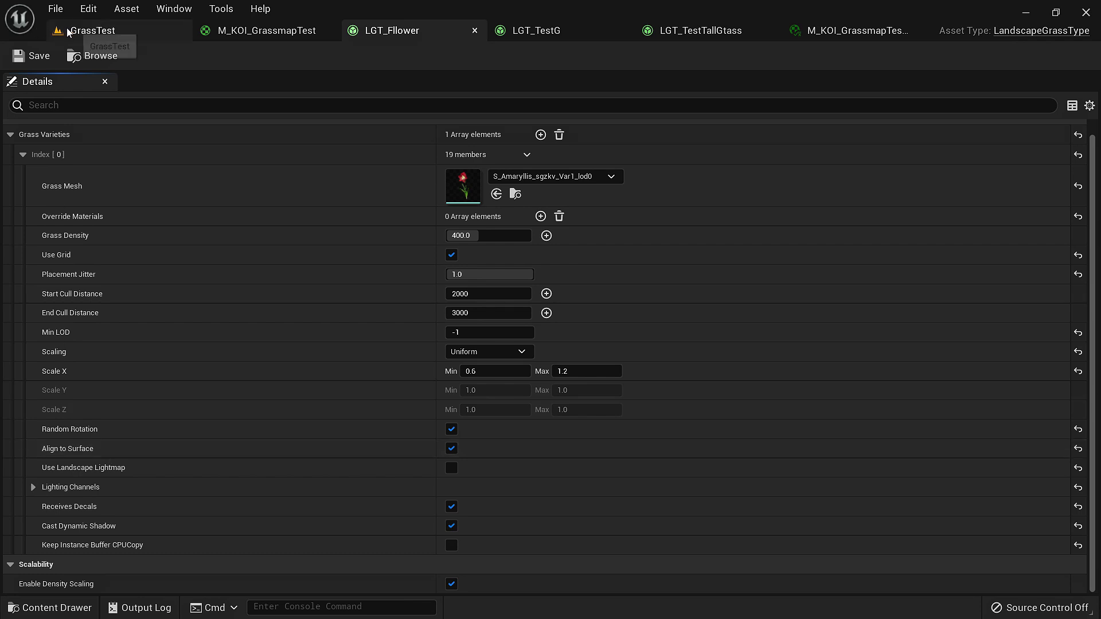
Float the LGT_TestG editor beside a steep landscape slope and turn off Align to Surface for its grass.
{"action": "left_click", "coordinate": [89, 30]}
{"action": "key", "text": "w"}
{"action": "mouse_move", "coordinate": [400, 333]}
{"action": "right_mouse_down"}
{"action": "mouse_move", "coordinate": [402, 344]}
{"action": "mouse_move", "coordinate": [424, 347]}
{"action": "mouse_move", "coordinate": [550, 338]}
{"action": "mouse_move", "coordinate": [544, 330]}
{"action": "right_mouse_up"}
{"action": "right_click_drag", "start_coordinate": [222, 81], "coordinate": [202, 117]}
{"action": "left_click_drag", "start_coordinate": [550, 31], "coordinate": [728, 188]}
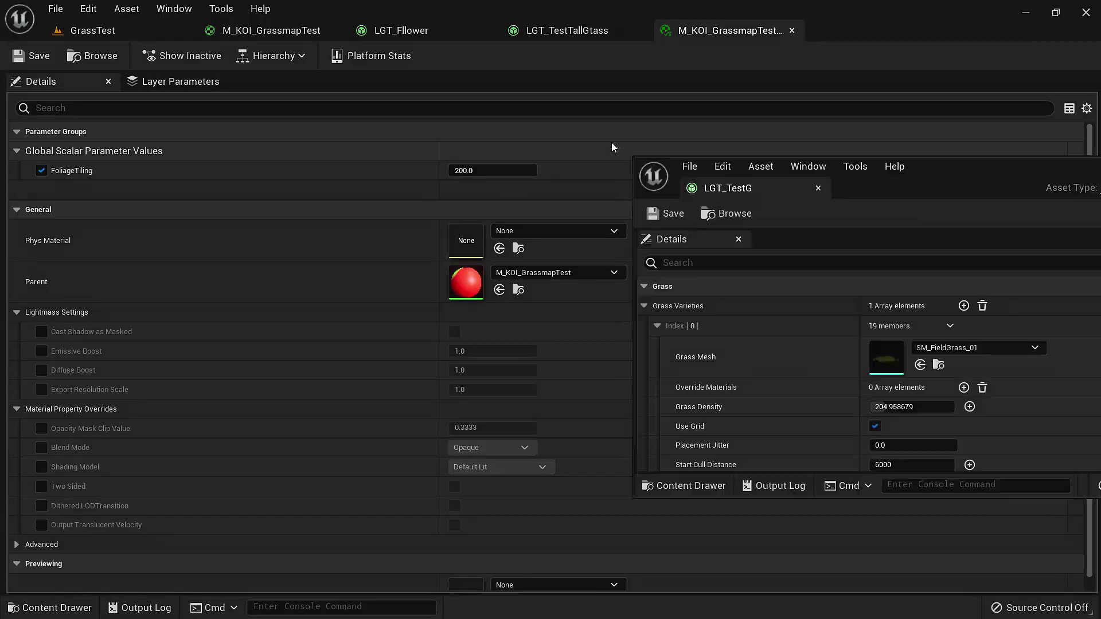
{"action": "scroll", "coordinate": [846, 415], "scroll_direction": "down", "scroll_amount": 5}
{"action": "left_click", "coordinate": [875, 413]}
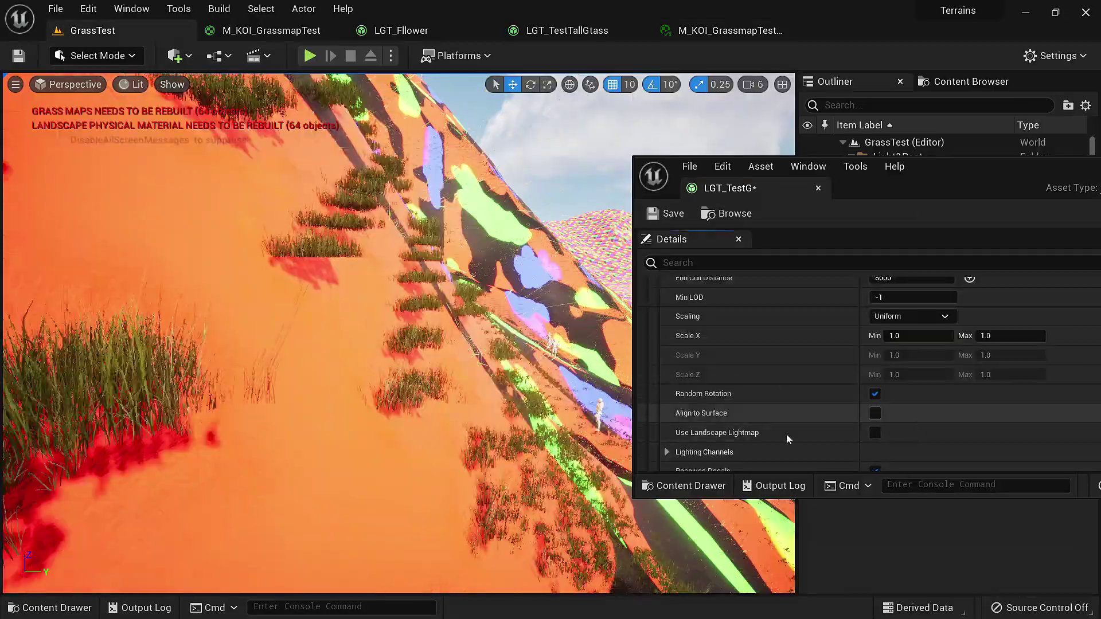
{"action": "right_click_drag", "start_coordinate": [787, 435], "coordinate": [774, 432]}
{"action": "right_click_drag", "start_coordinate": [341, 263], "coordinate": [368, 270]}
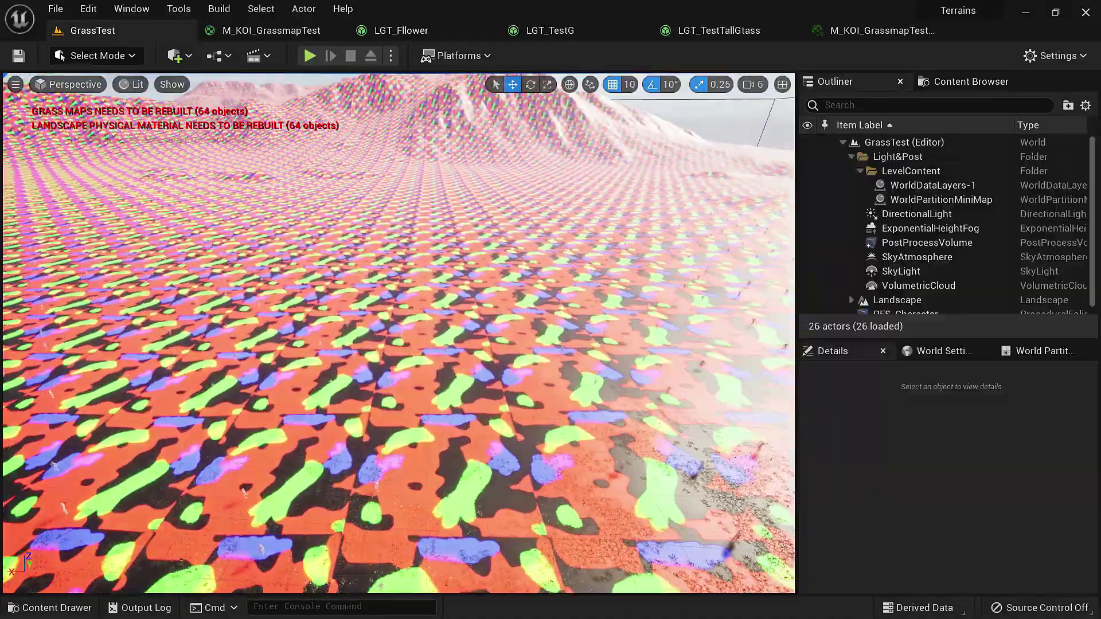
Look over the landscape and the finished grass scene from close to the ground.
{"action": "key", "text": "w"}
{"action": "mouse_move", "coordinate": [393, 309]}
{"action": "right_mouse_down"}
{"action": "mouse_move", "coordinate": [396, 332]}
{"action": "mouse_move", "coordinate": [393, 309]}
{"action": "right_mouse_up"}
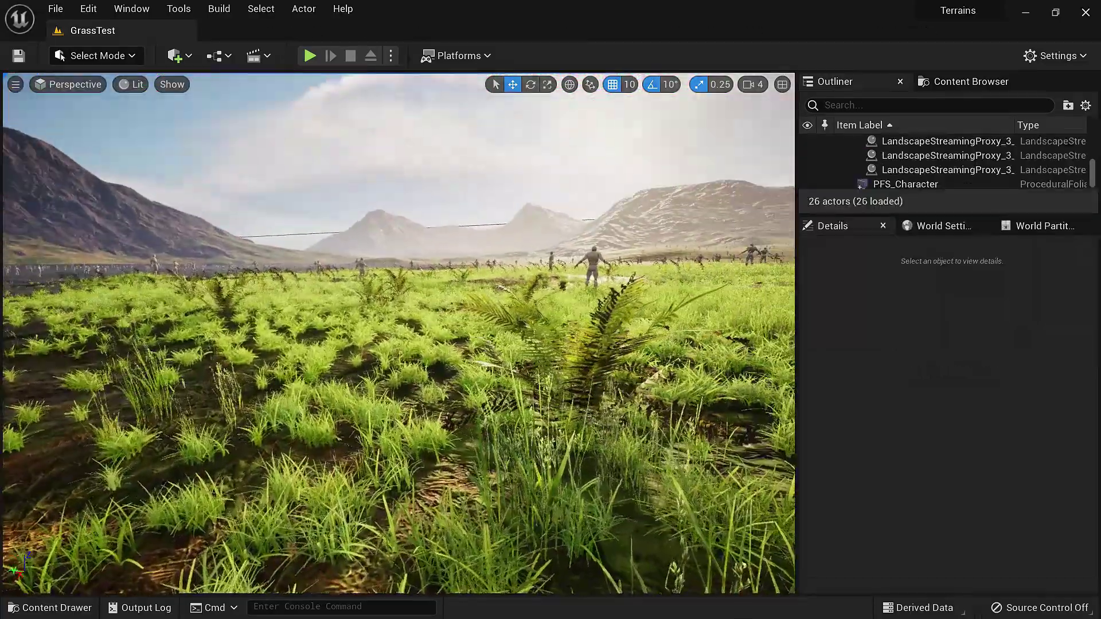
{"action": "right_click_drag", "start_coordinate": [400, 333], "coordinate": [347, 367]}
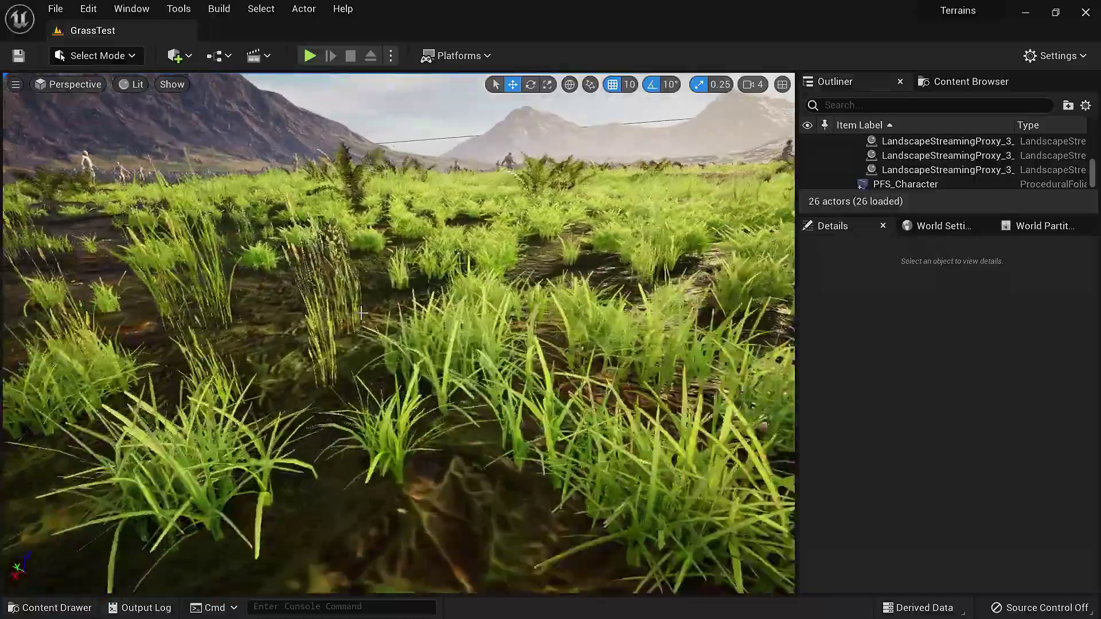